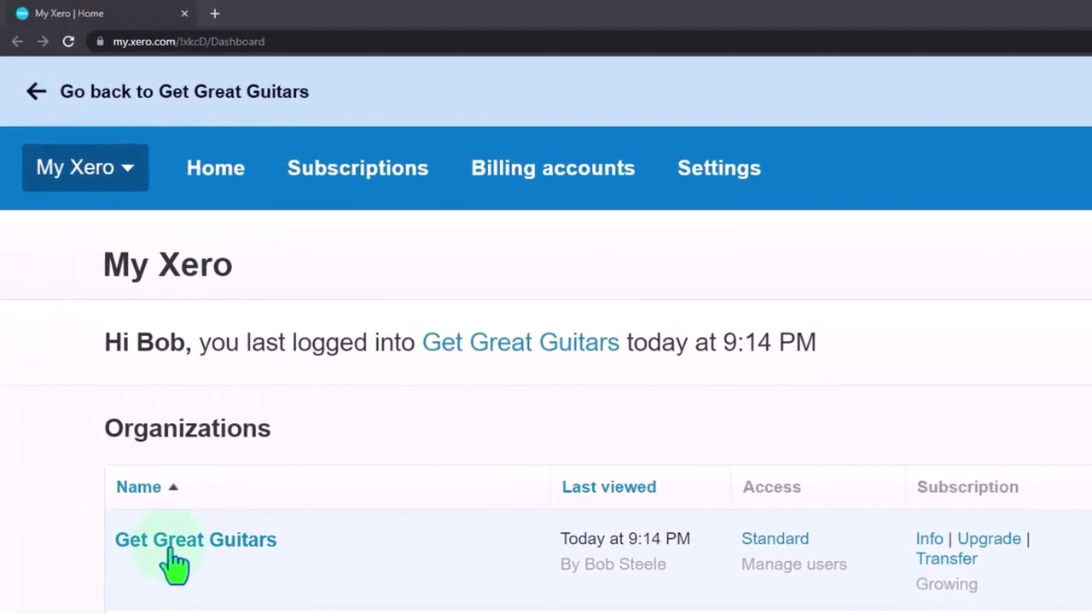
Open the Get Great Guitars organization and duplicate its dashboard tab twice.
{"action": "left_click", "coordinate": [176, 559]}
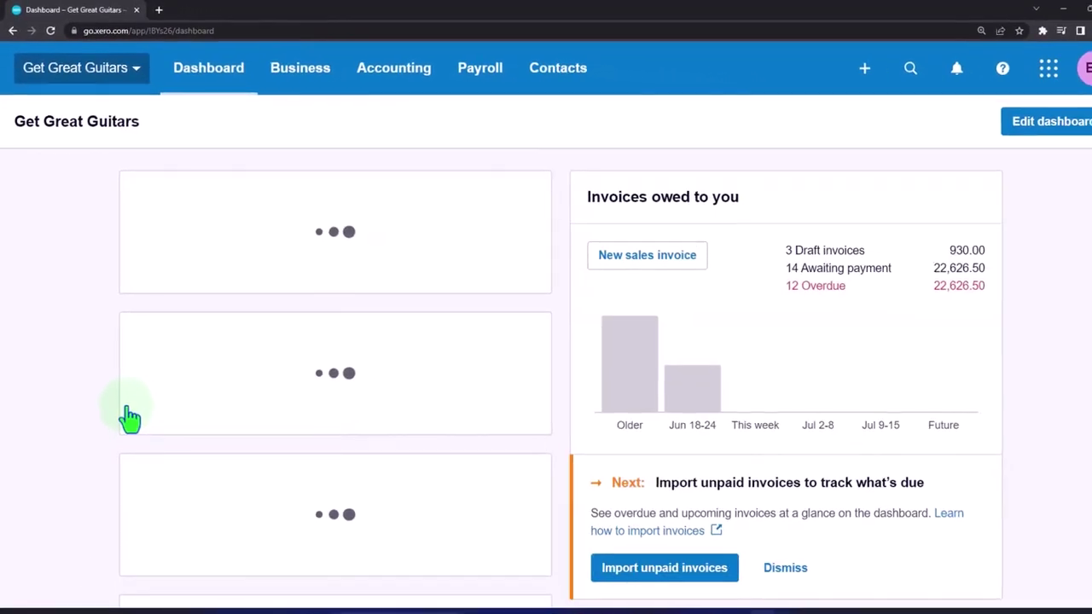
{"action": "right_click", "coordinate": [105, 15]}
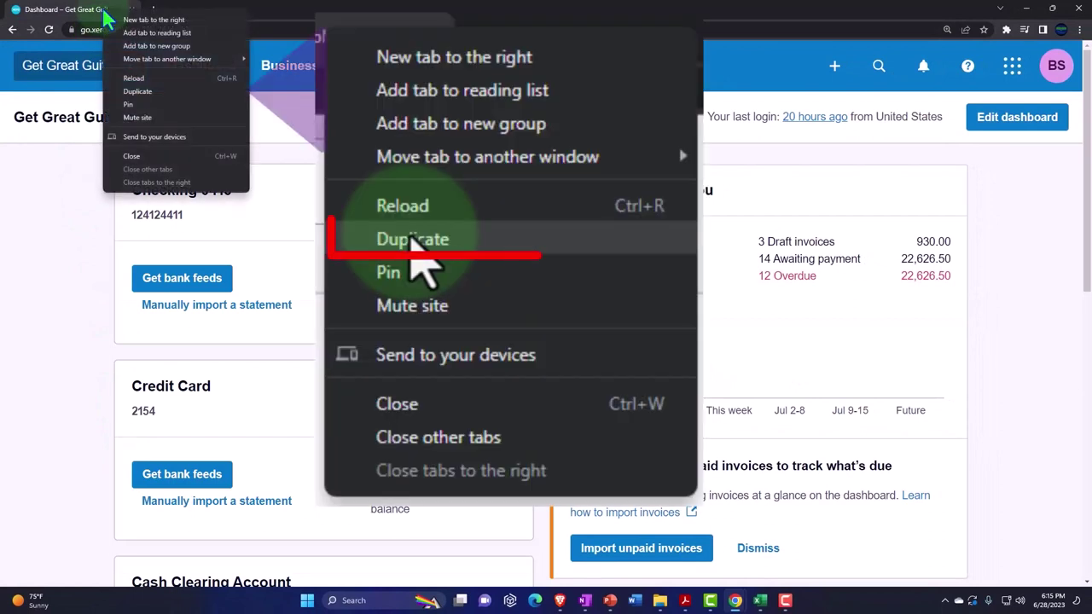
{"action": "left_click", "coordinate": [153, 99]}
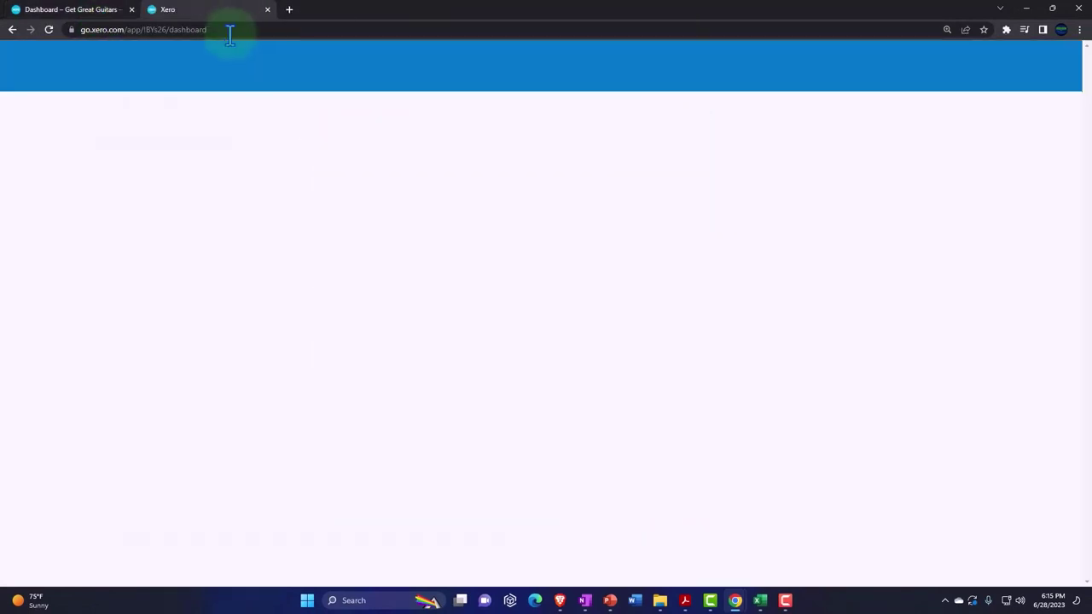
{"action": "right_click", "coordinate": [233, 15]}
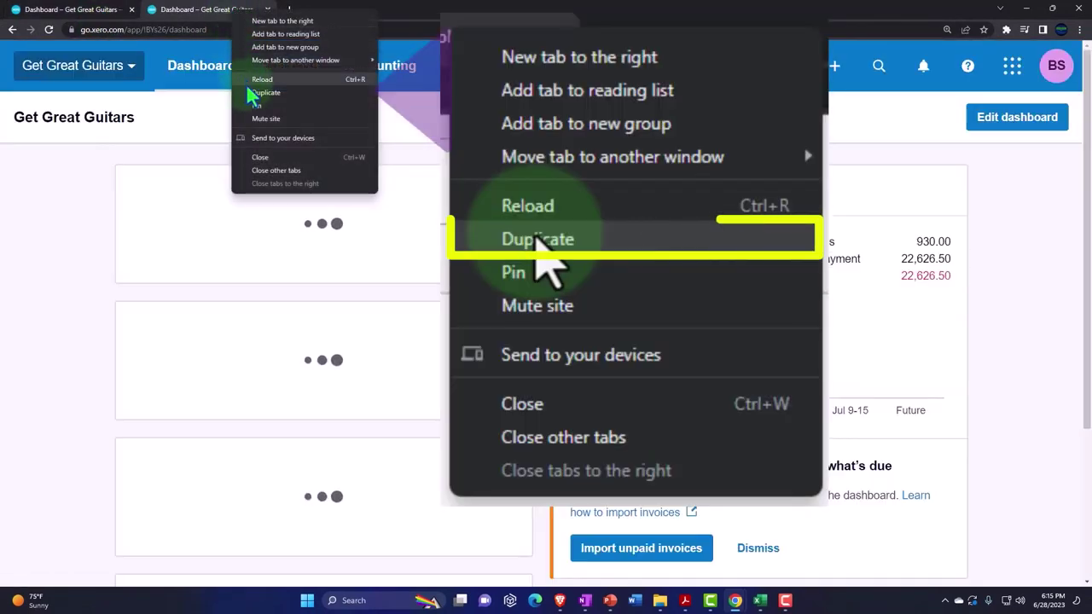
{"action": "left_click", "coordinate": [266, 92]}
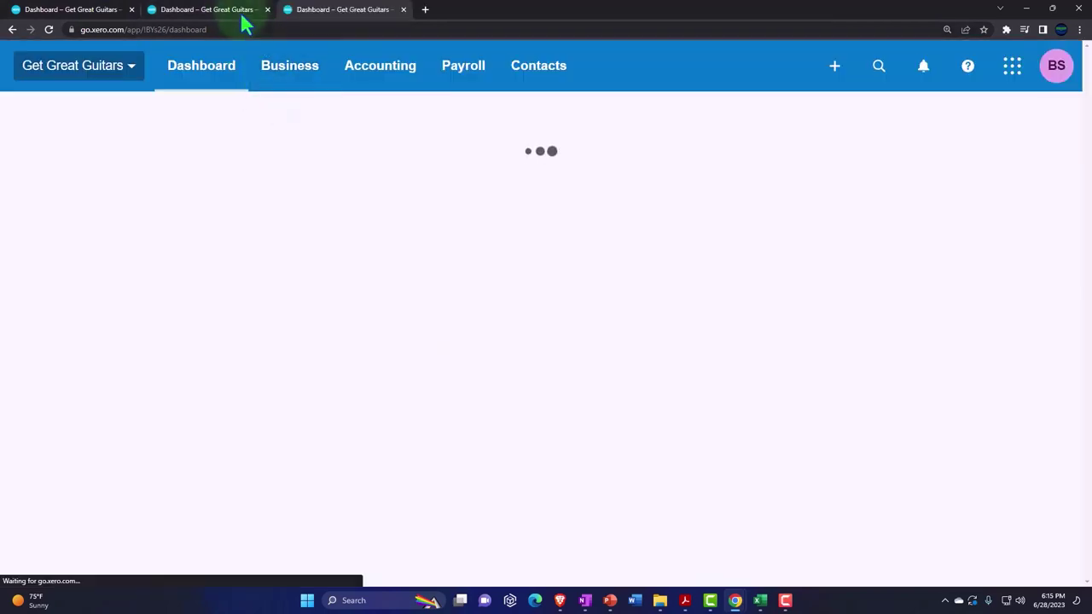
Open the Balance Sheet Standard Custom report in the second tab and the Comparative Income Statement in the third tab.
{"action": "left_click", "coordinate": [355, 75]}
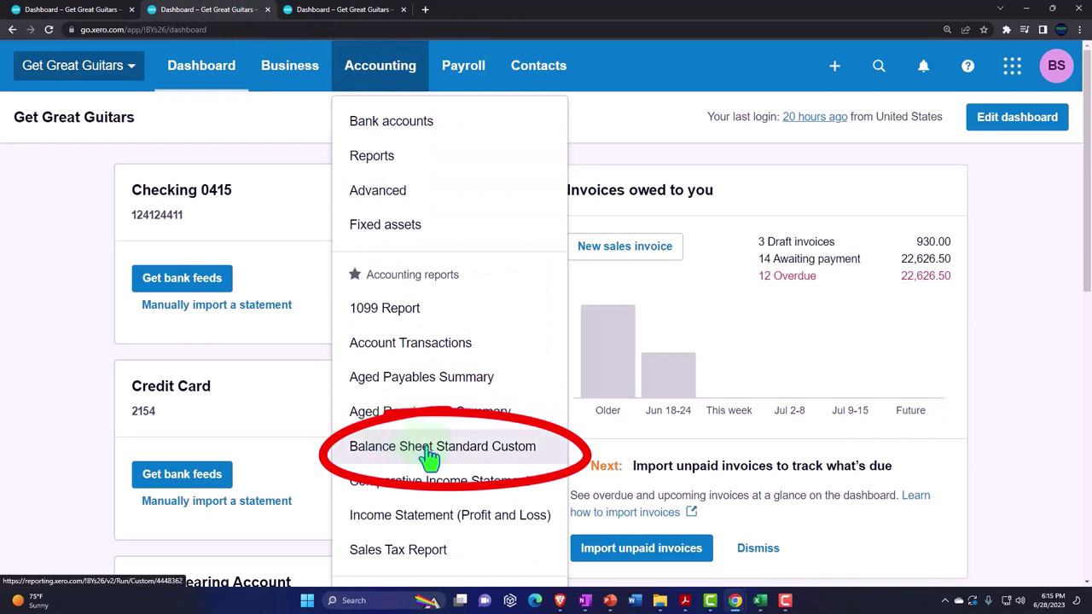
{"action": "left_click", "coordinate": [492, 459]}
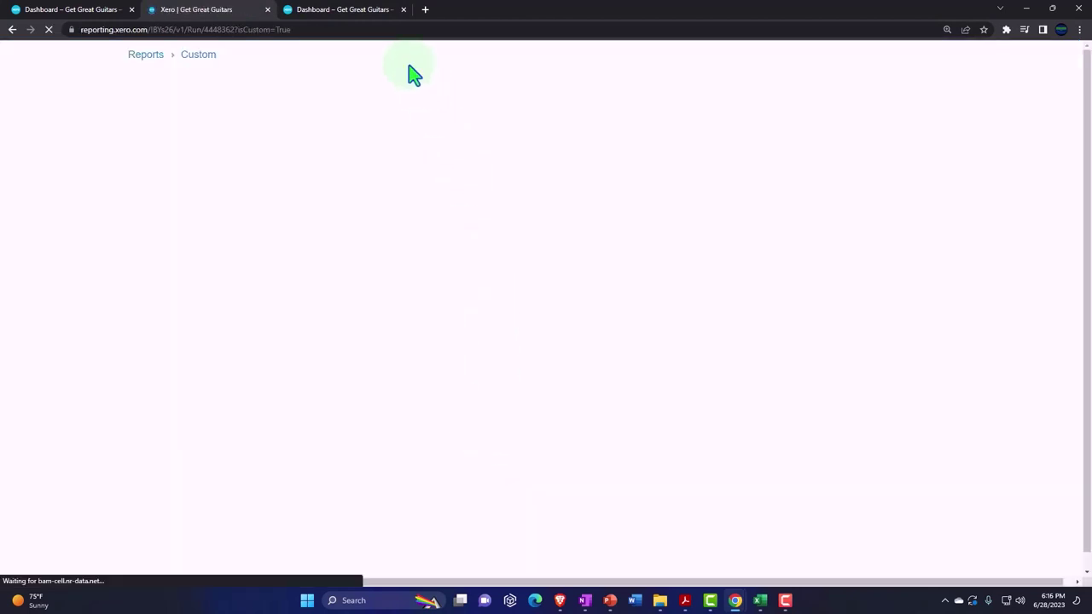
{"action": "left_click", "coordinate": [358, 9]}
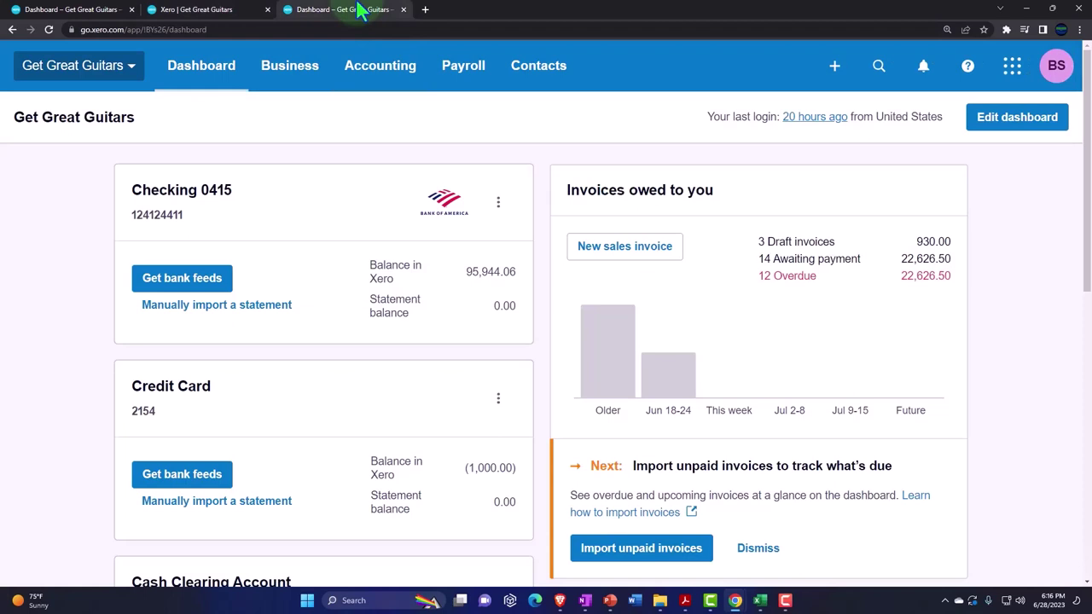
{"action": "left_click", "coordinate": [378, 70]}
{"action": "left_click", "coordinate": [350, 479]}
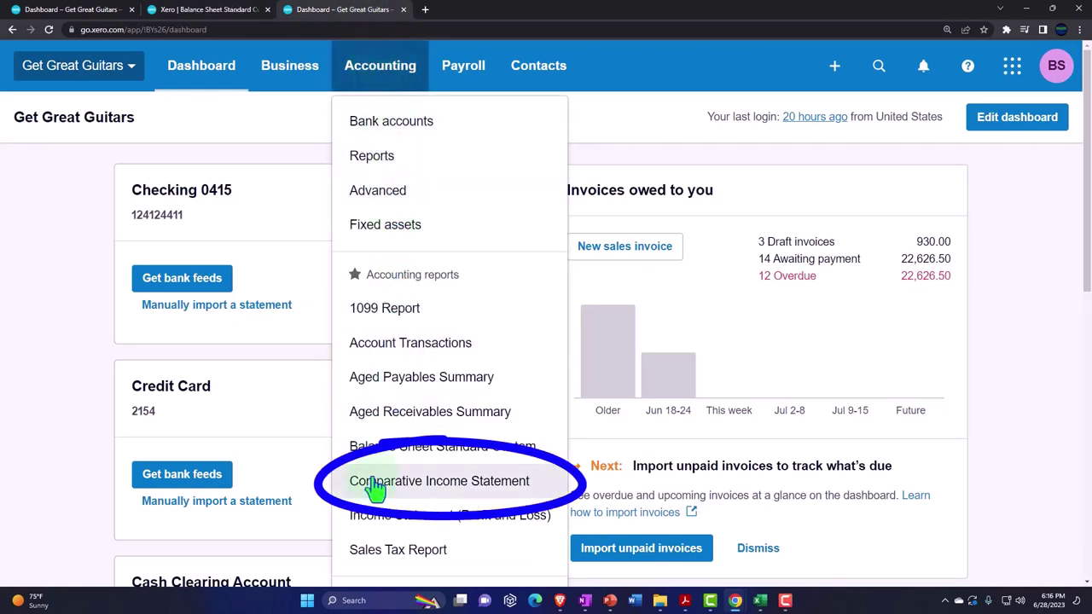
{"action": "left_click", "coordinate": [458, 503]}
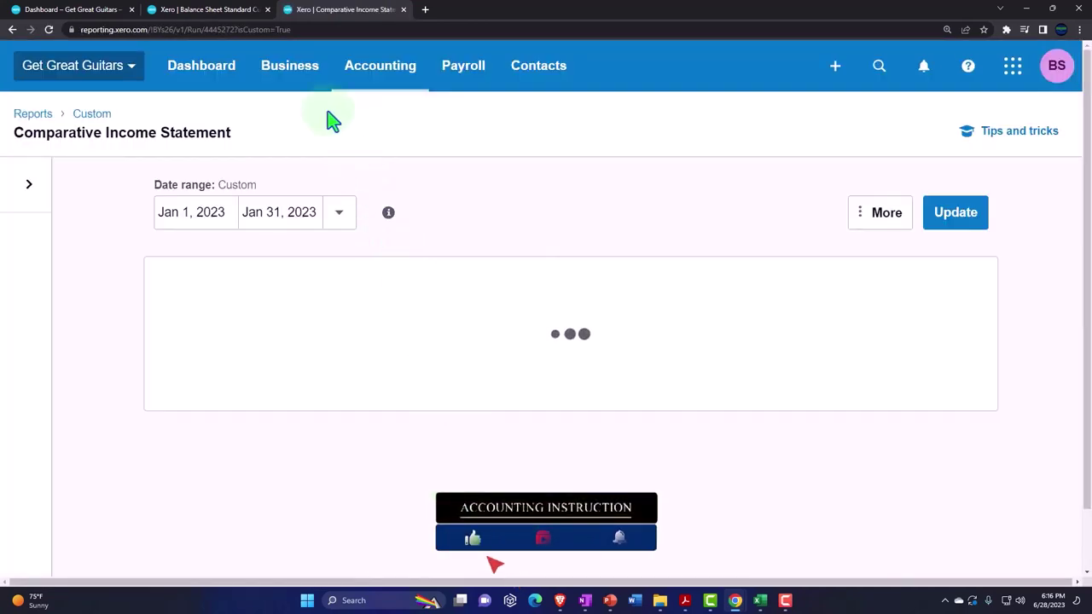
Set the Balance Sheet report's custom date to Jan 31, 2023 and refresh the report.
{"action": "left_click", "coordinate": [235, 10]}
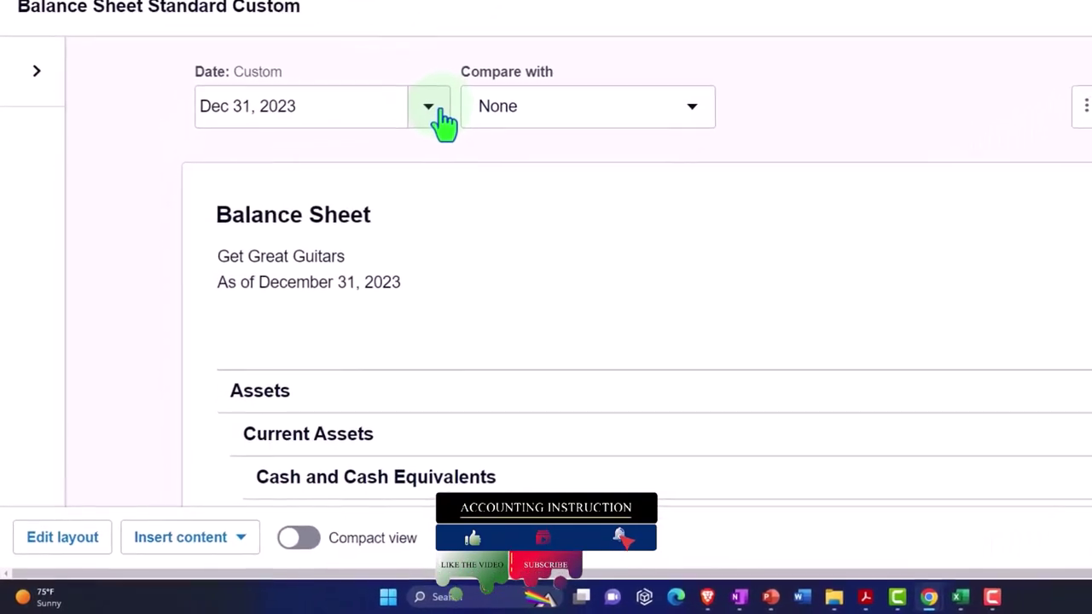
{"action": "left_click", "coordinate": [436, 109]}
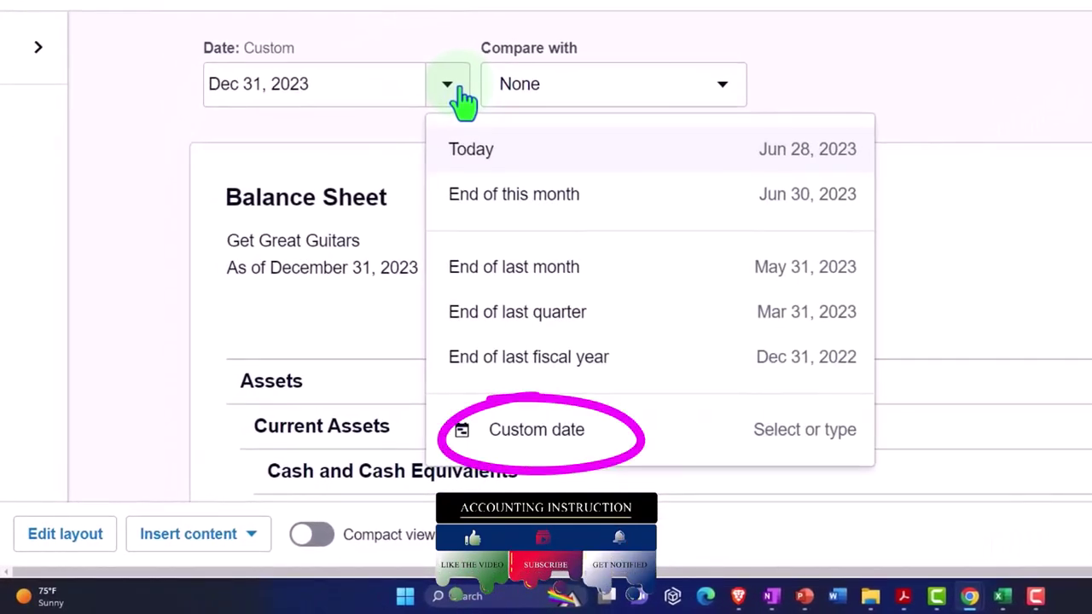
{"action": "left_click", "coordinate": [546, 447]}
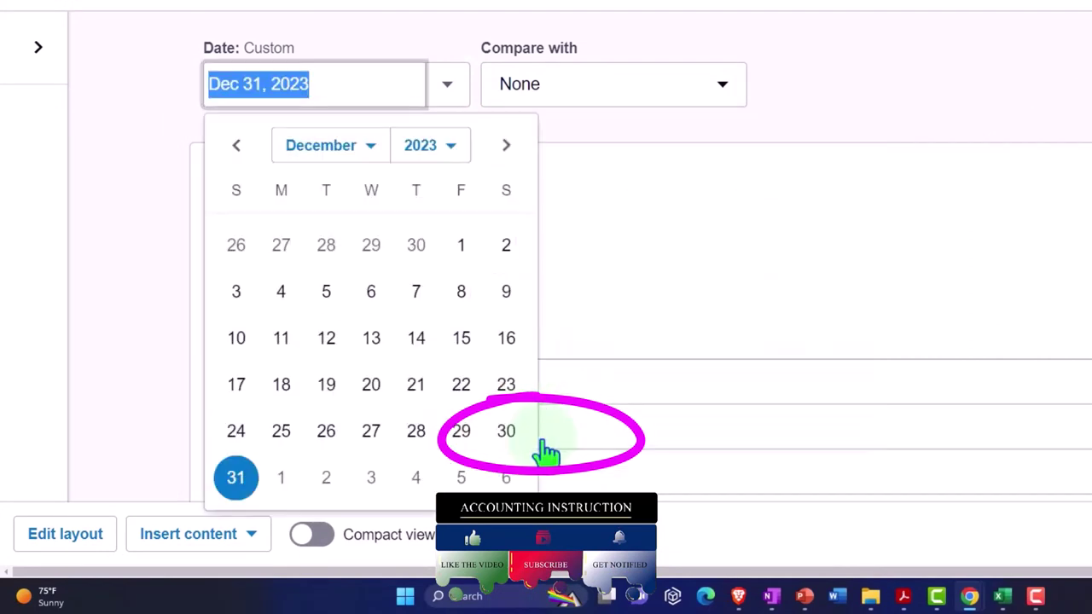
{"action": "left_click", "coordinate": [371, 147]}
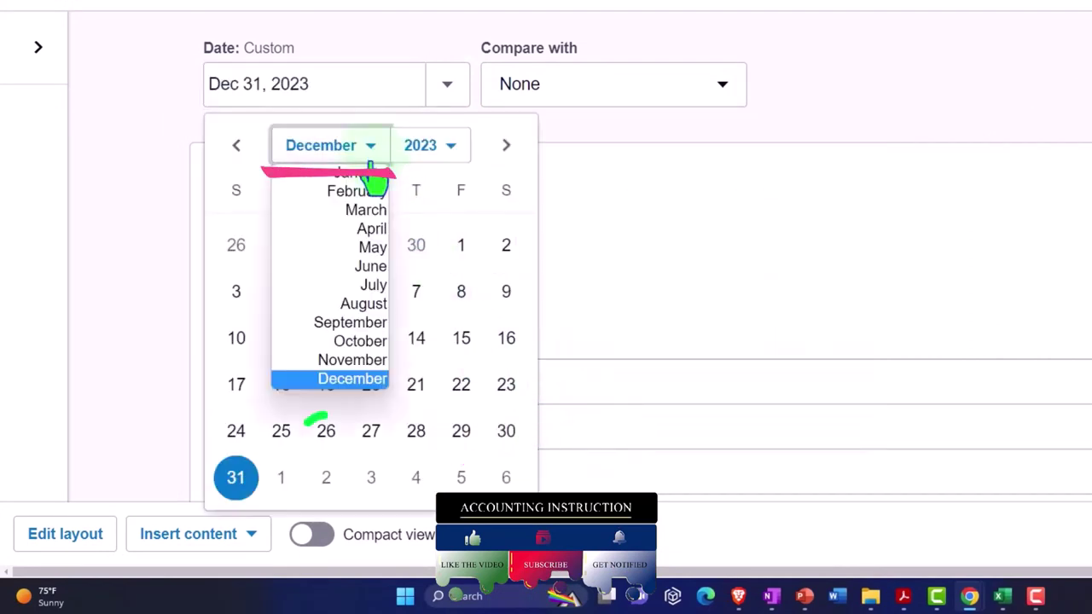
{"action": "left_click", "coordinate": [371, 174]}
{"action": "left_click", "coordinate": [332, 443]}
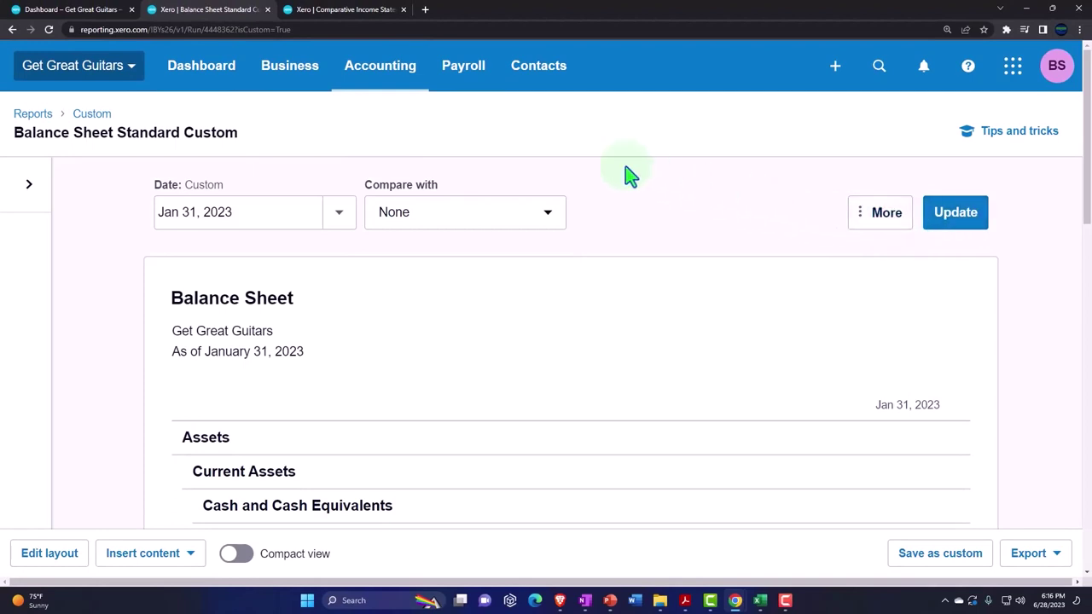
Duplicate the Comparative Income Statement tab and open the Reports home page in the new copy.
{"action": "left_click", "coordinate": [367, 17]}
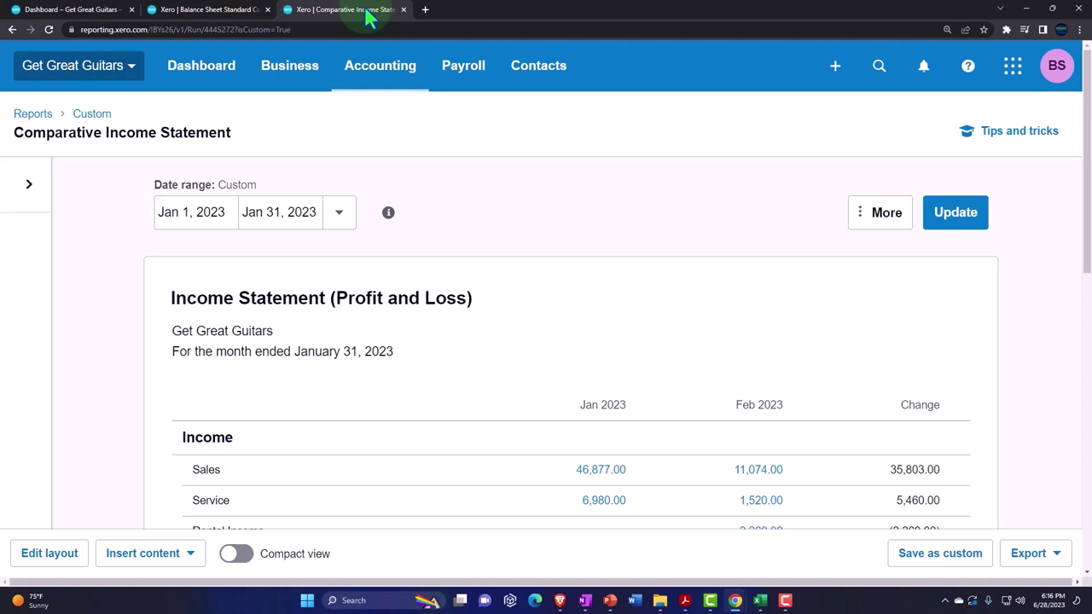
{"action": "right_click", "coordinate": [365, 15]}
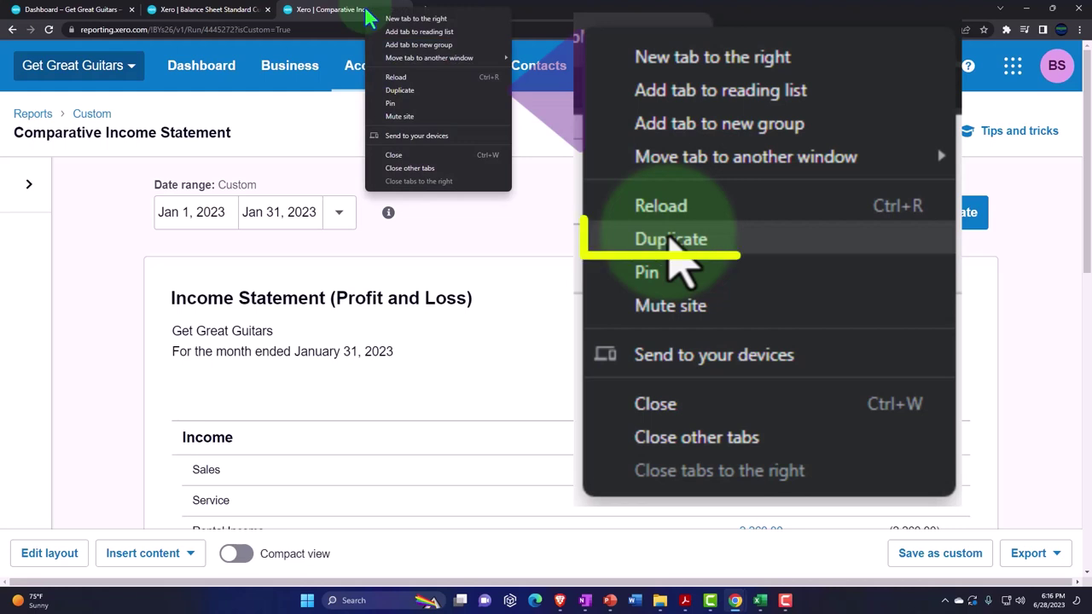
{"action": "left_click", "coordinate": [424, 93]}
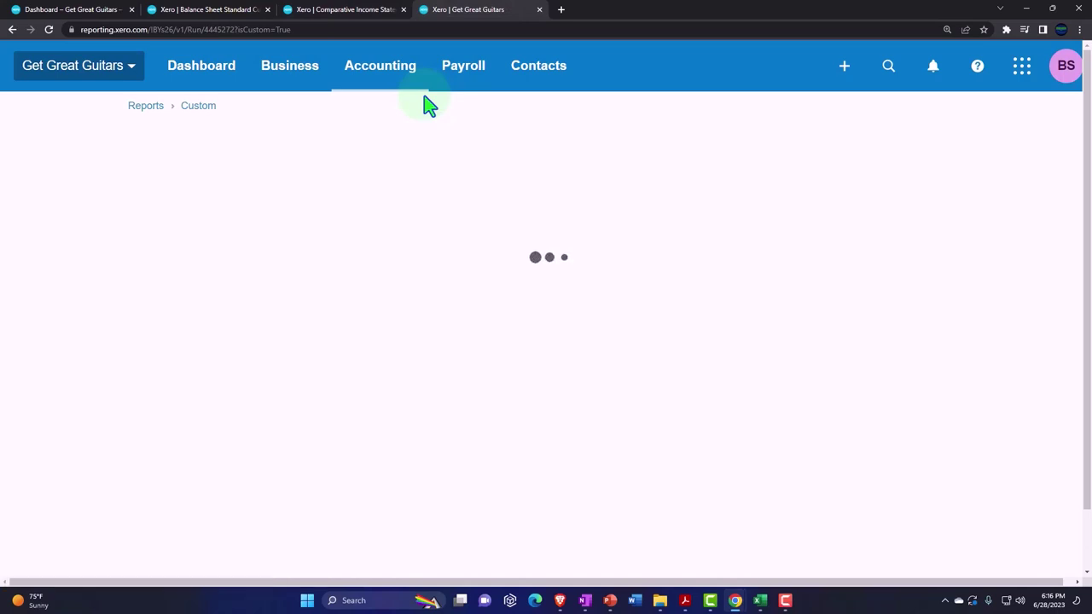
{"action": "left_click", "coordinate": [401, 86]}
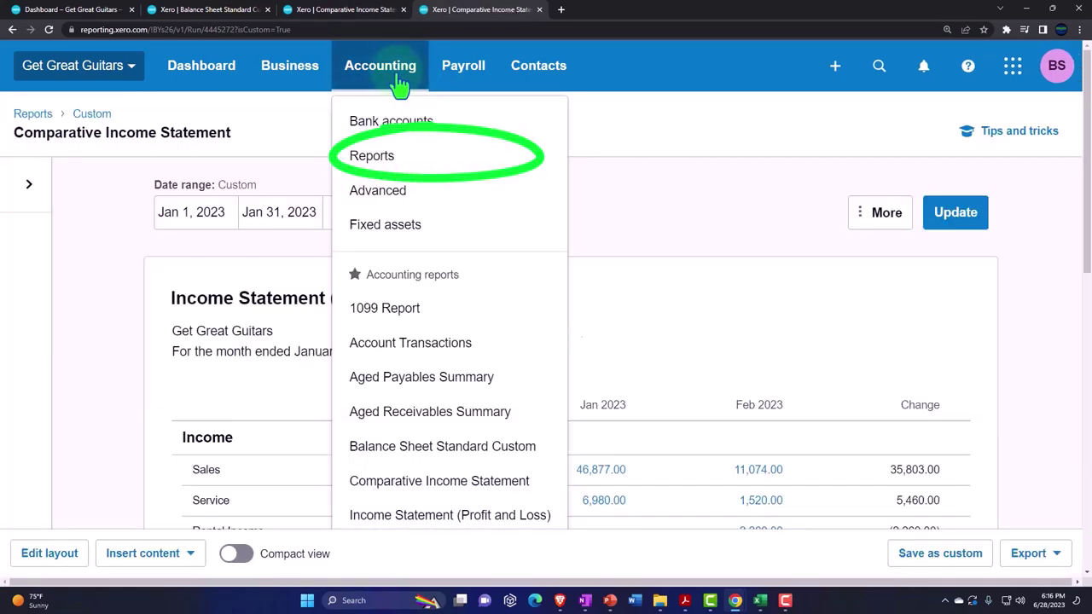
{"action": "left_click", "coordinate": [382, 162]}
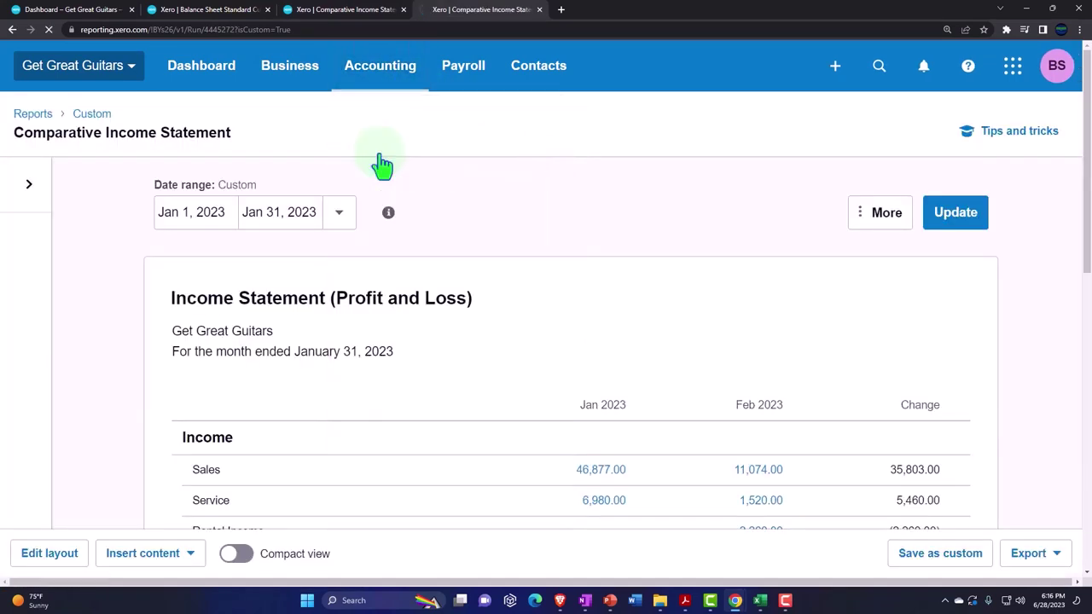
Search the reports for "bank r" and open the Bank Reconciliation report.
{"action": "left_click", "coordinate": [813, 119]}
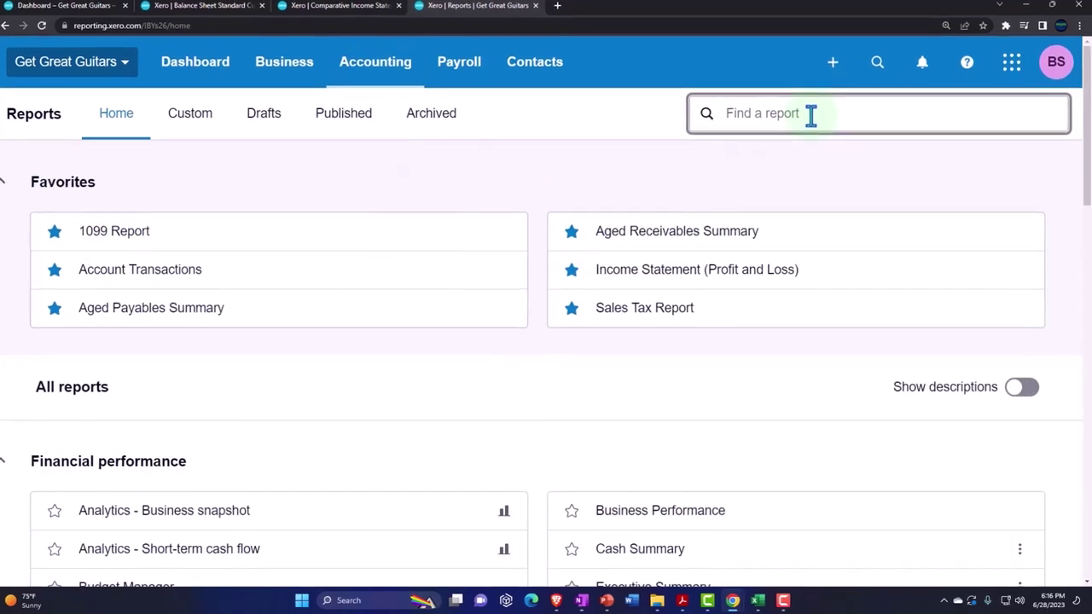
{"action": "type", "text": "bank"}
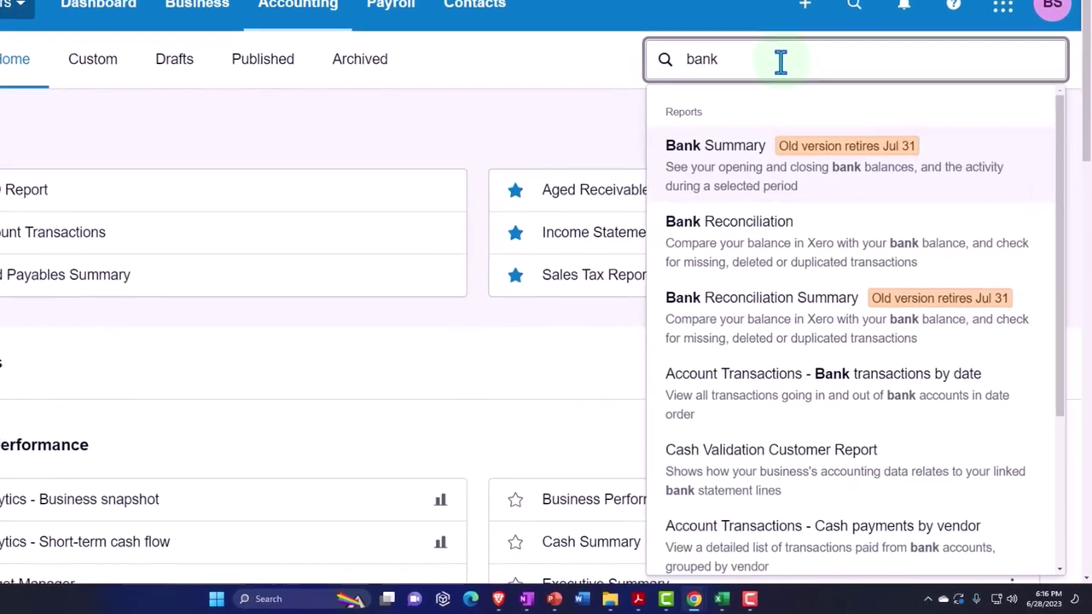
{"action": "type", "text": " r"}
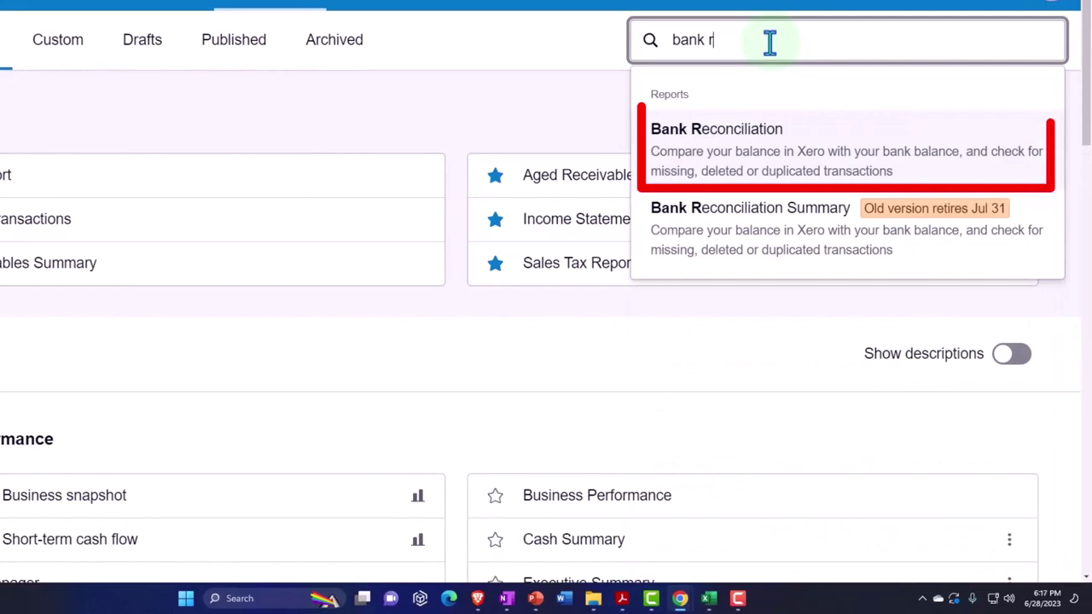
{"action": "left_click", "coordinate": [776, 146]}
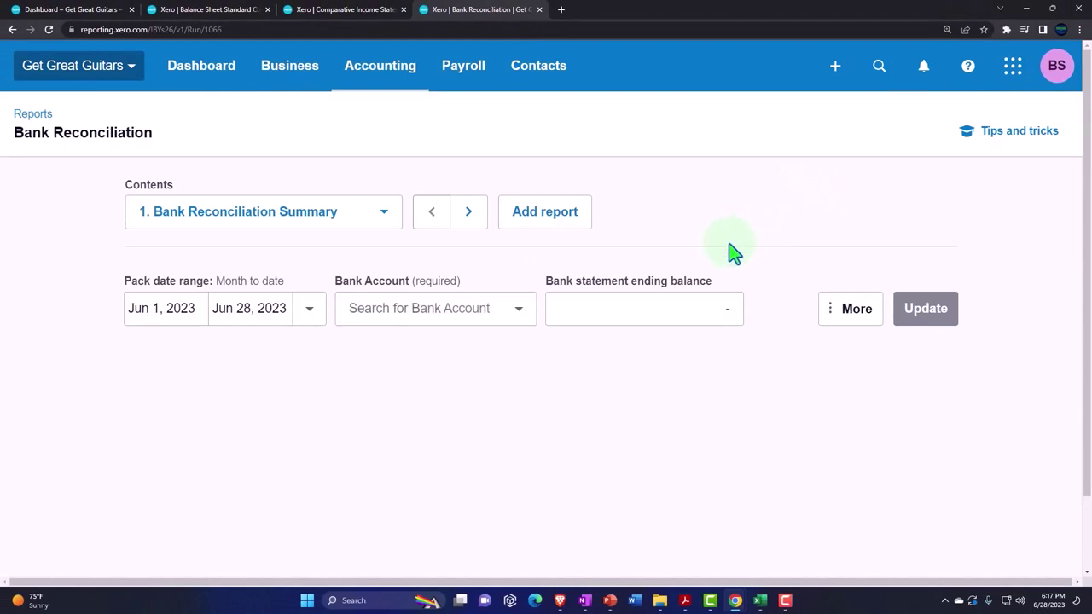
Set the start of the Bank Reconciliation report's custom date range to Jan 1, 2023.
{"action": "left_click", "coordinate": [309, 308]}
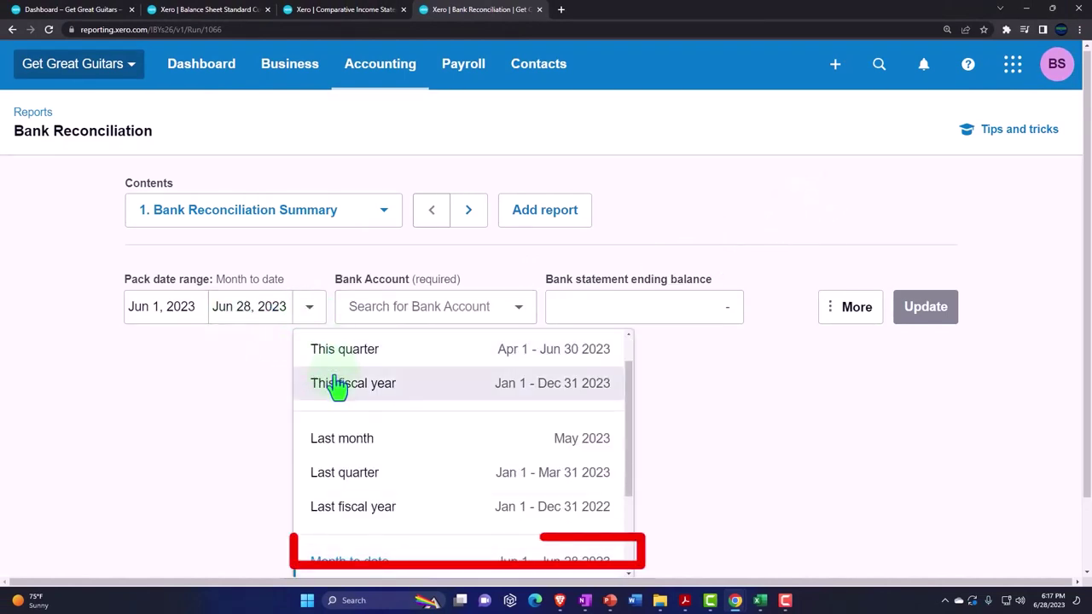
{"action": "scroll", "coordinate": [341, 383], "scroll_direction": "down", "scroll_amount": 3}
{"action": "left_click", "coordinate": [372, 552]}
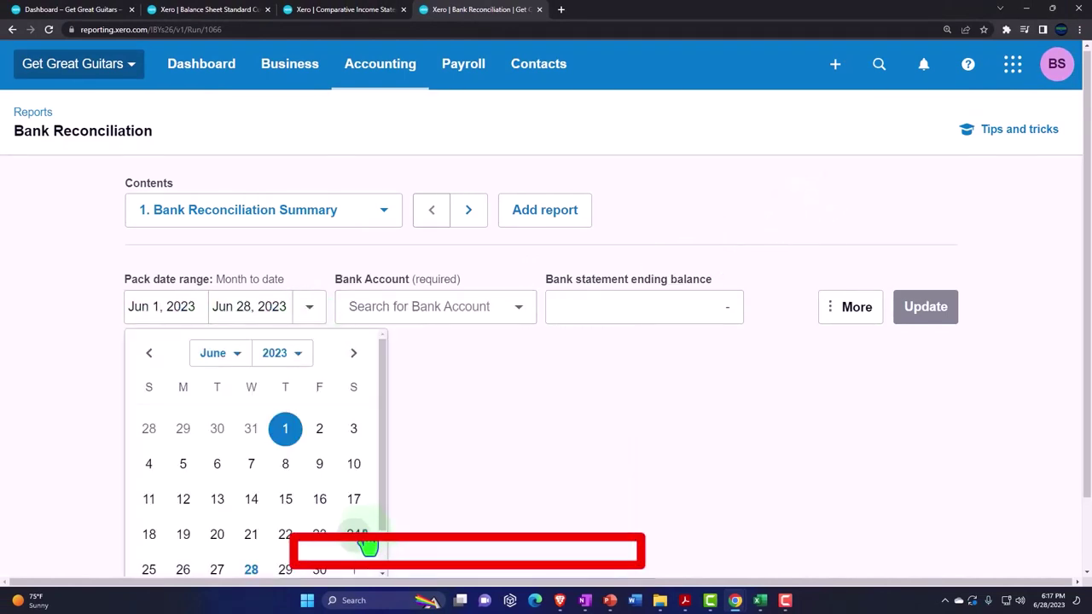
{"action": "left_click", "coordinate": [243, 362]}
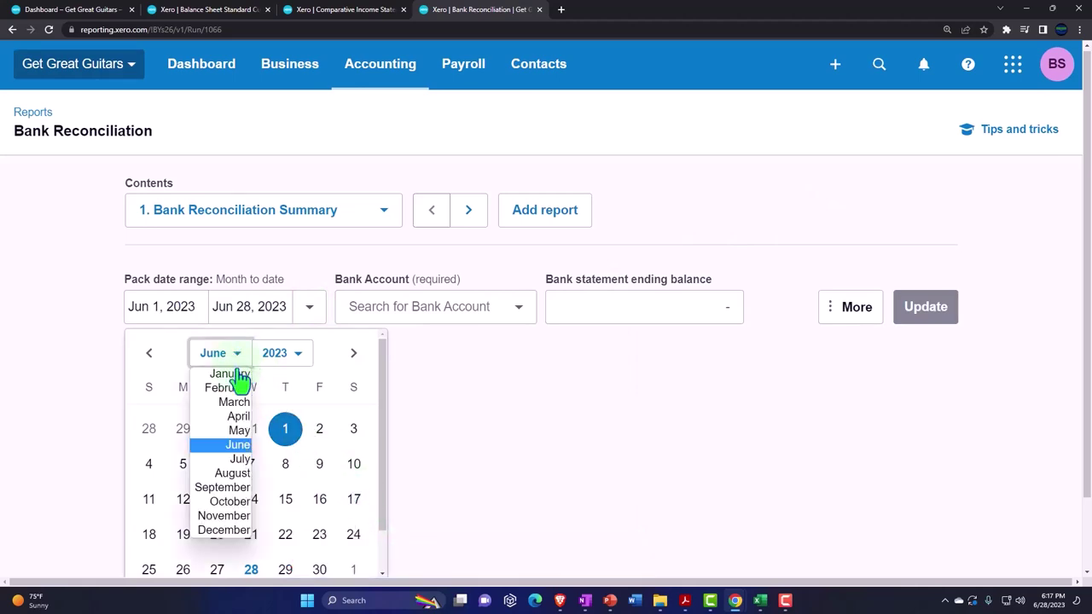
{"action": "left_click", "coordinate": [231, 373]}
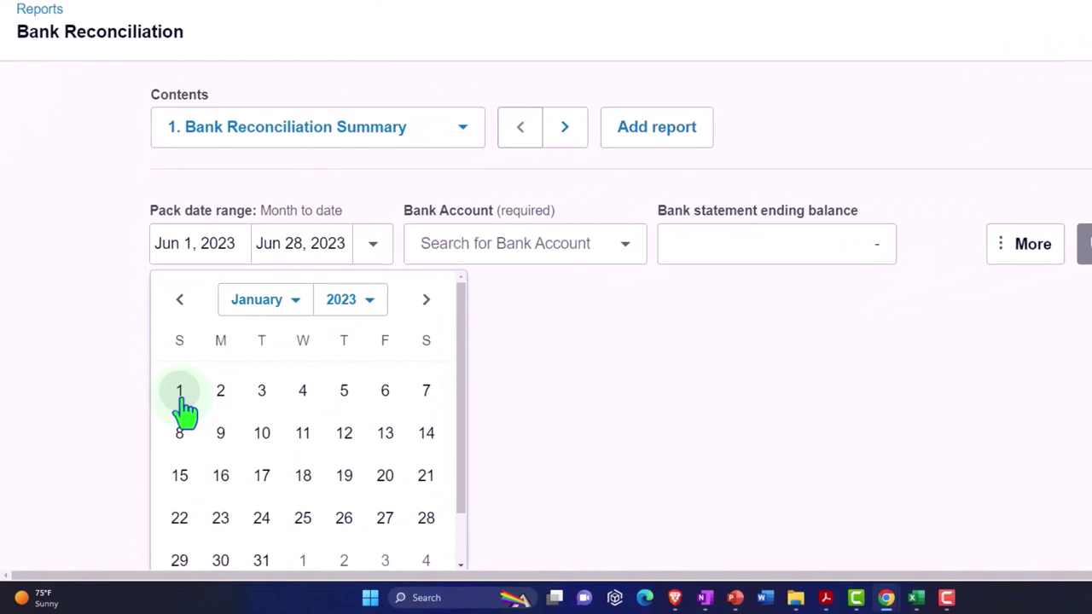
{"action": "left_click", "coordinate": [180, 398]}
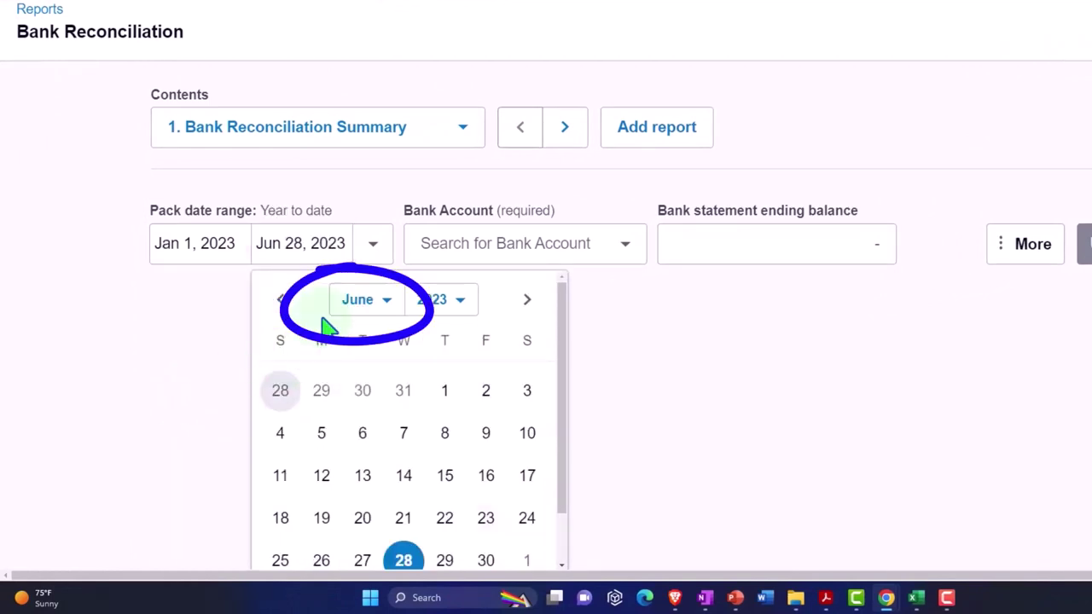
Set the end of the date range to Jan 31, 2023 and select the checking account as the bank account.
{"action": "left_click", "coordinate": [386, 312]}
{"action": "left_click", "coordinate": [385, 323]}
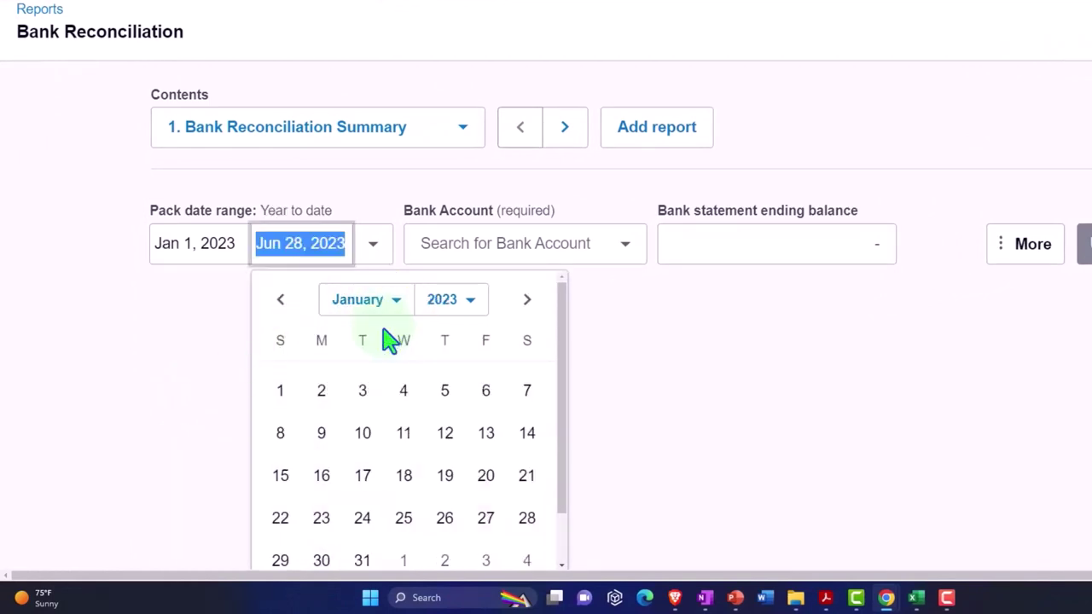
{"action": "scroll", "coordinate": [383, 461], "scroll_direction": "down", "scroll_amount": 1}
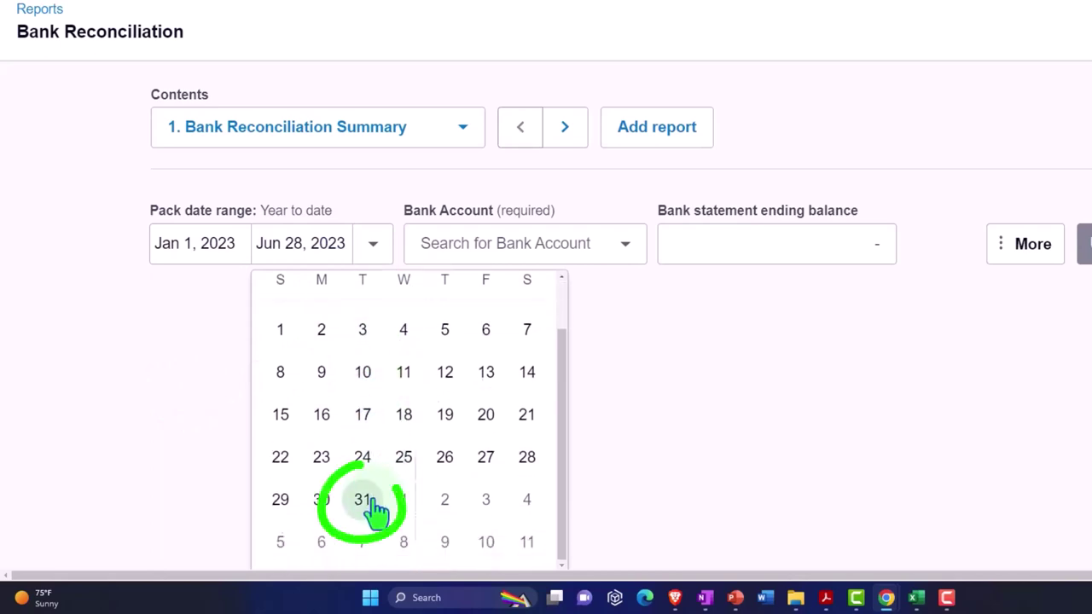
{"action": "left_click", "coordinate": [363, 500]}
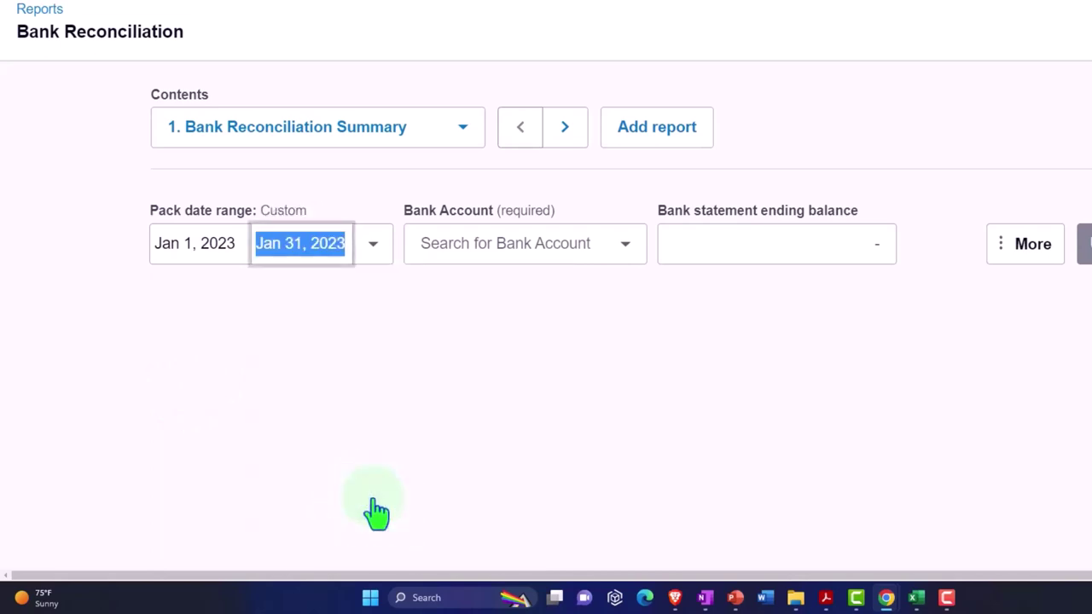
{"action": "left_click", "coordinate": [623, 247]}
{"action": "left_click", "coordinate": [591, 318]}
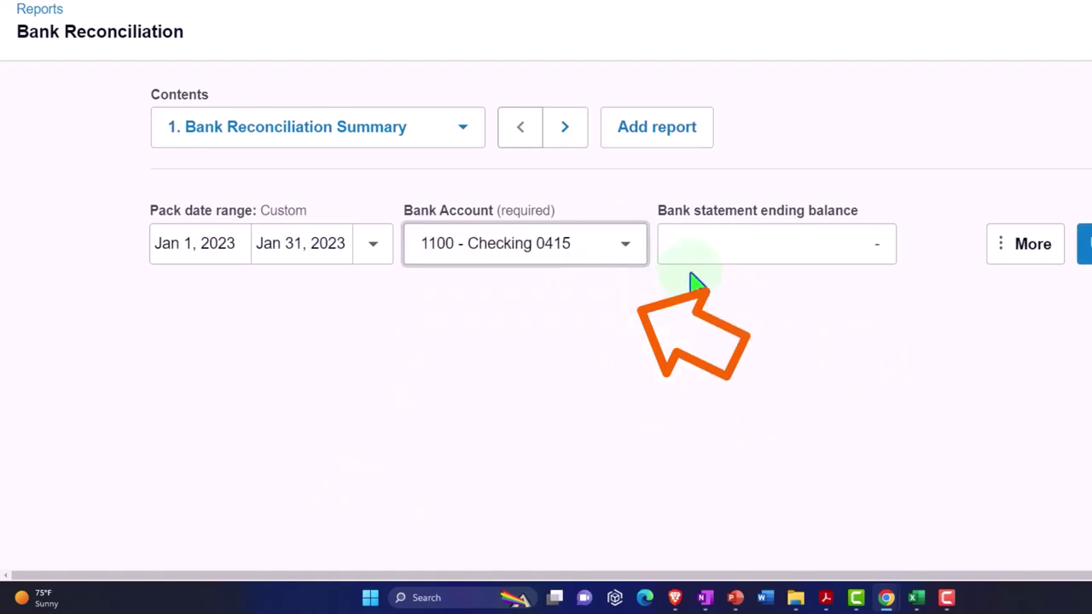
Enter the January 31 balance from the bank statement PDF, 61241.85, as the bank statement ending balance and update the report.
{"action": "left_click", "coordinate": [714, 247]}
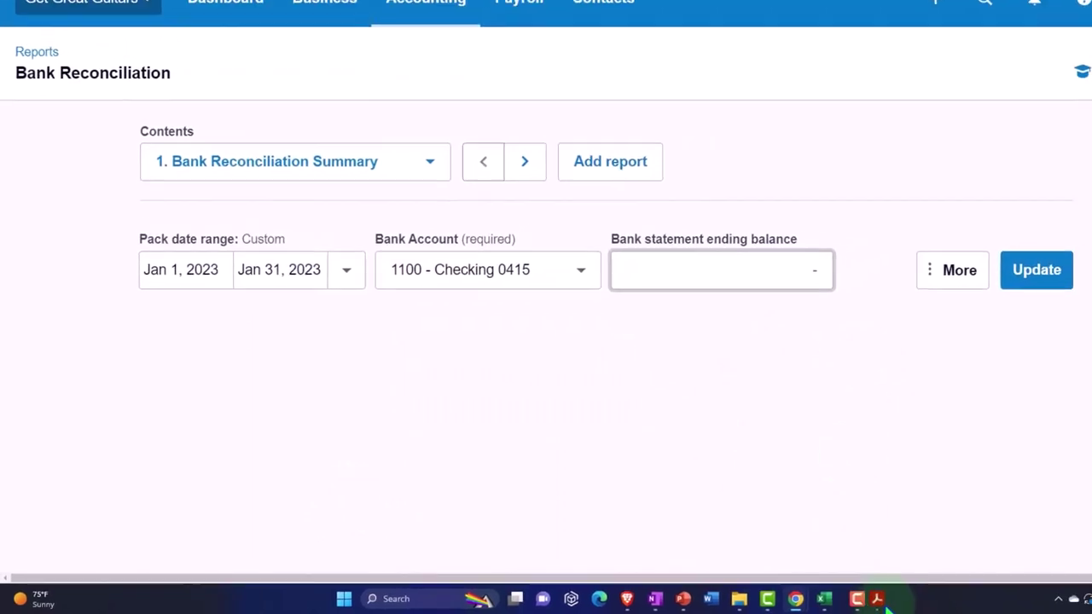
{"action": "left_click", "coordinate": [800, 600]}
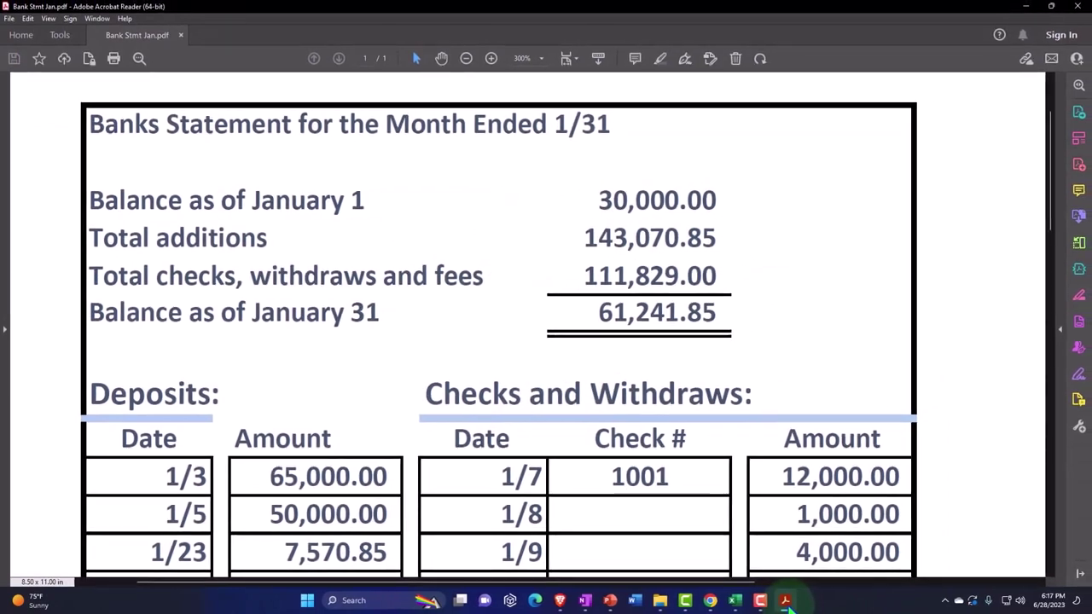
{"action": "left_click", "coordinate": [710, 600]}
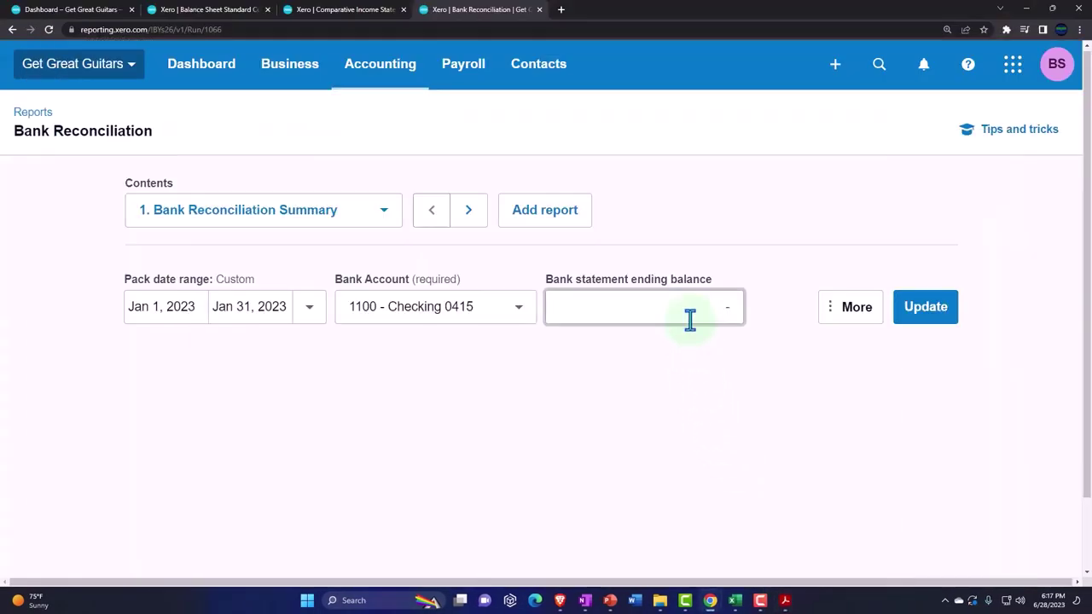
{"action": "type", "text": "61241."}
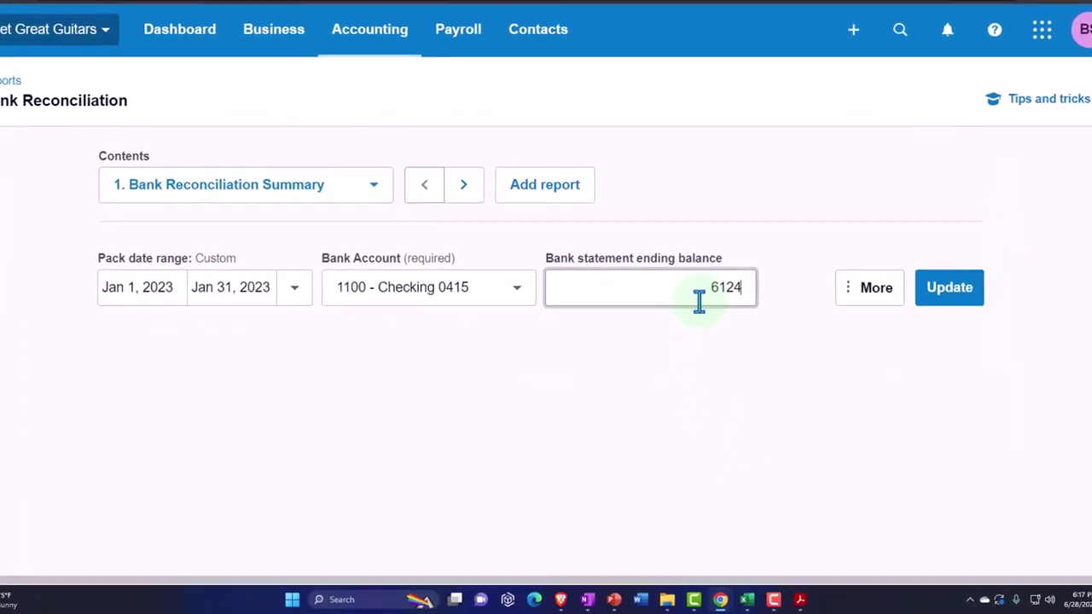
{"action": "type", "text": "85"}
{"action": "key", "text": "Tab"}
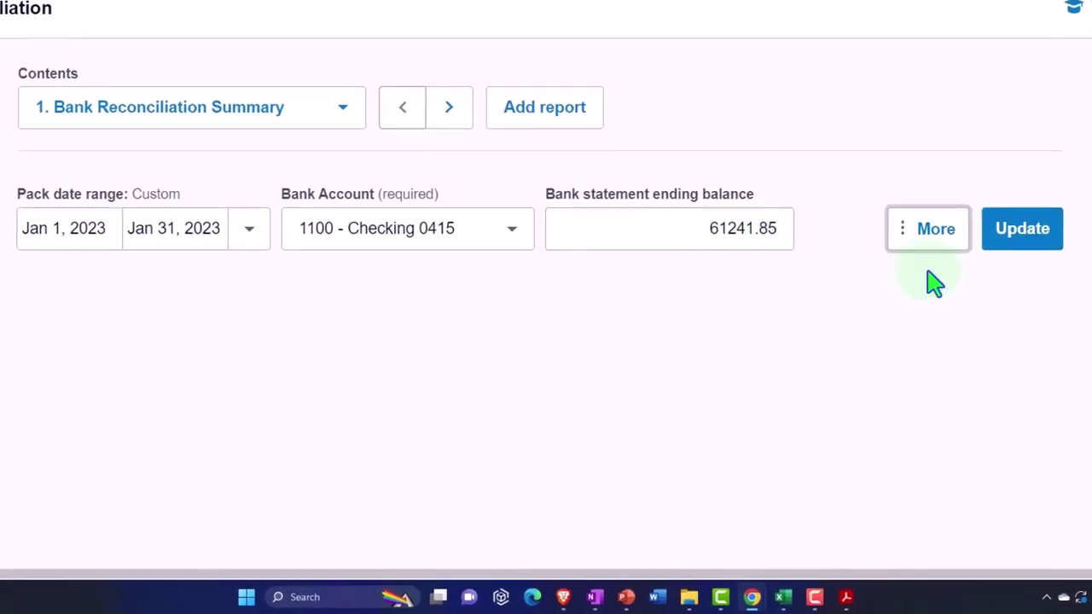
{"action": "left_click", "coordinate": [1016, 258]}
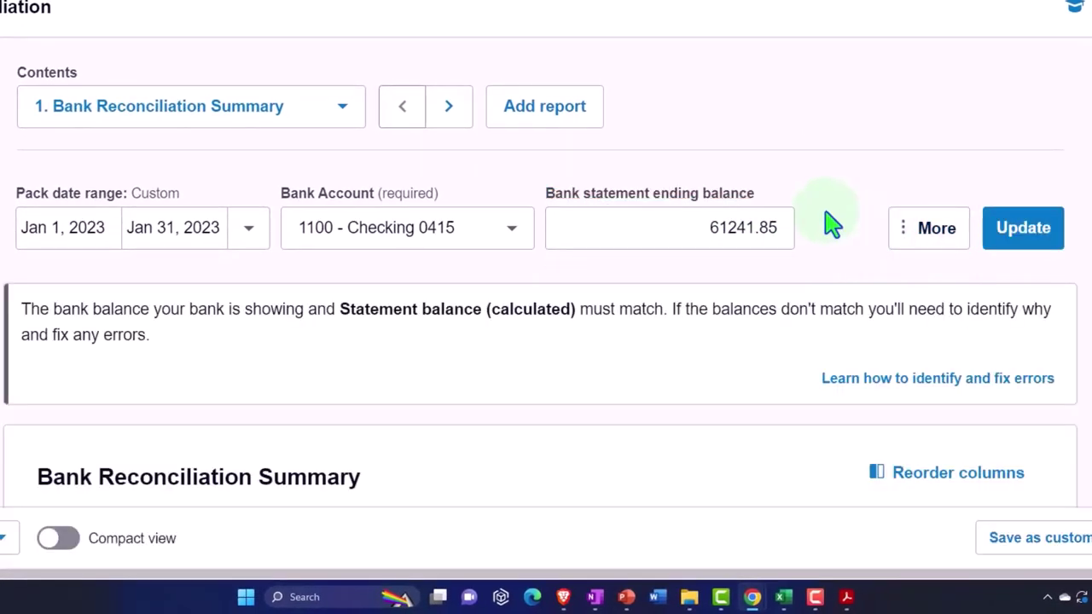
Review the Bank Reconciliation Summary's totals and its list of outstanding payments.
{"action": "scroll", "coordinate": [797, 219], "scroll_direction": "down", "scroll_amount": 10}
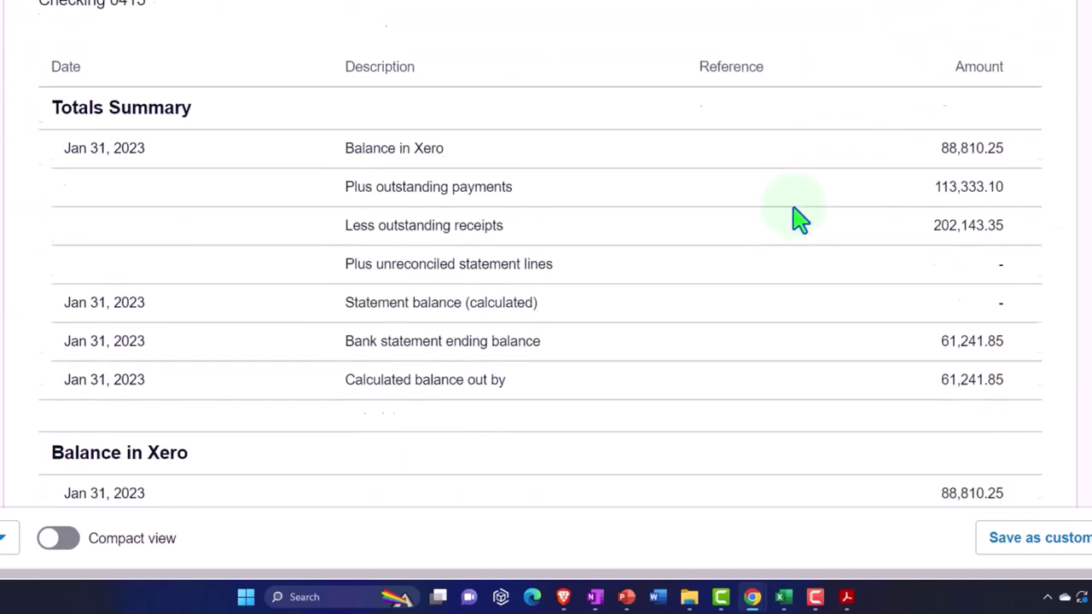
{"action": "scroll", "coordinate": [798, 219], "scroll_direction": "down", "scroll_amount": 5}
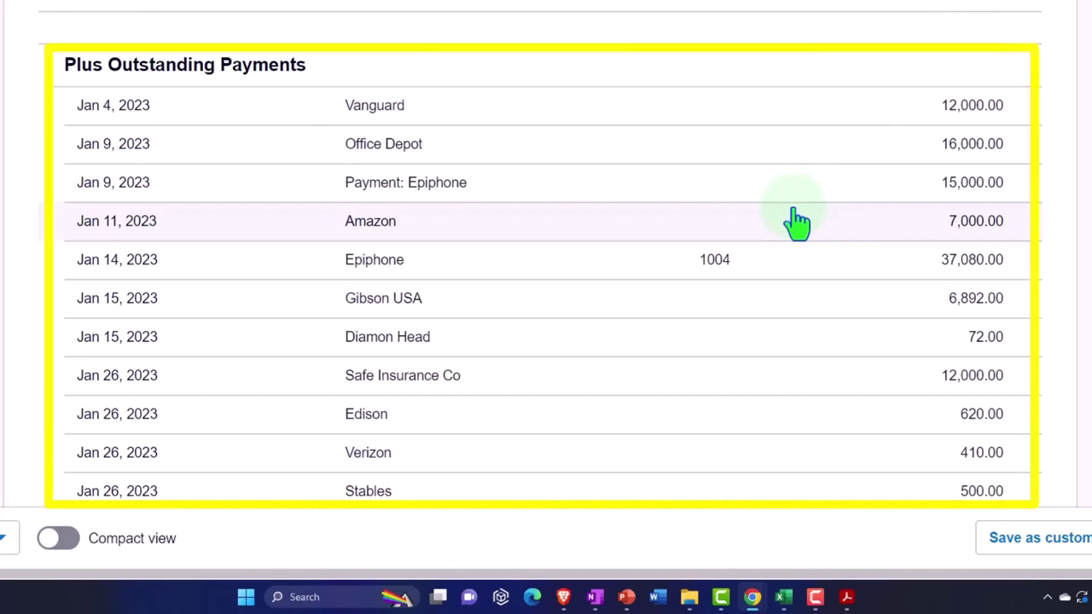
{"action": "scroll", "coordinate": [798, 220], "scroll_direction": "up", "scroll_amount": 5}
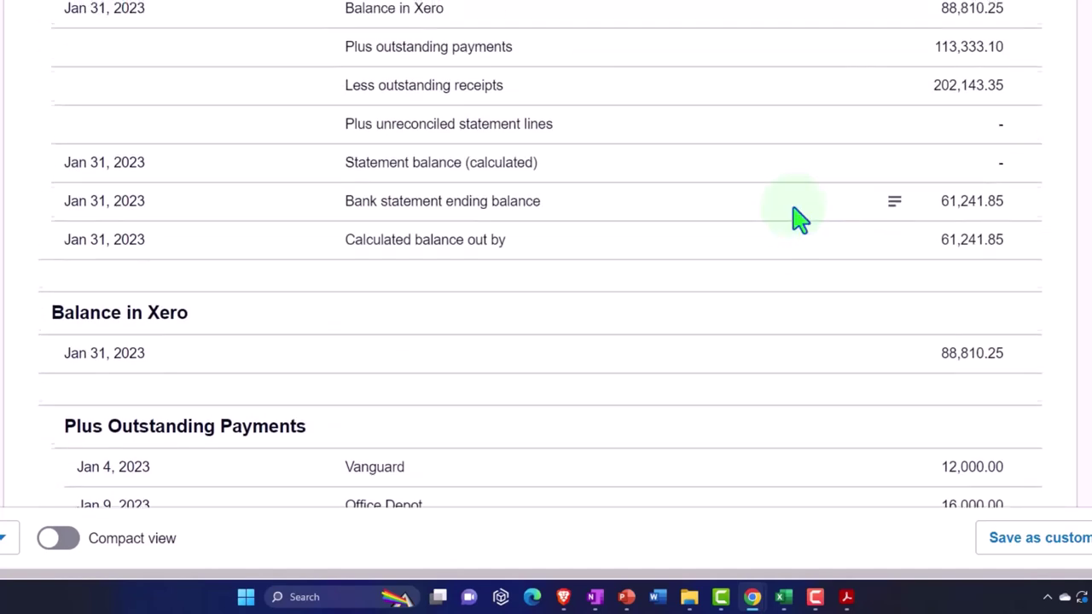
{"action": "scroll", "coordinate": [798, 219], "scroll_direction": "up", "scroll_amount": 1}
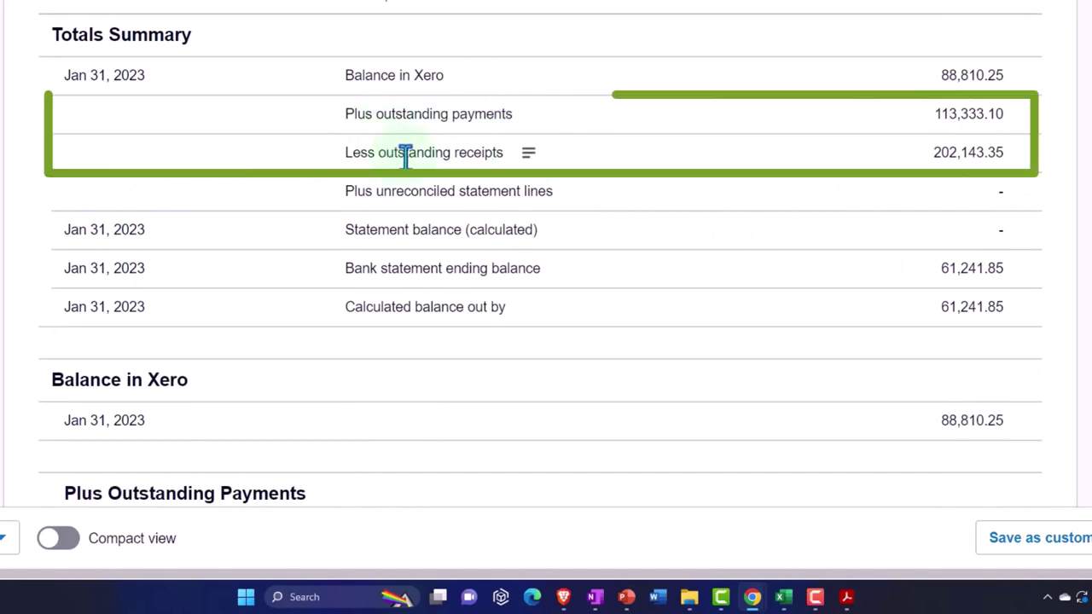
{"action": "scroll", "coordinate": [404, 213], "scroll_direction": "down", "scroll_amount": 4}
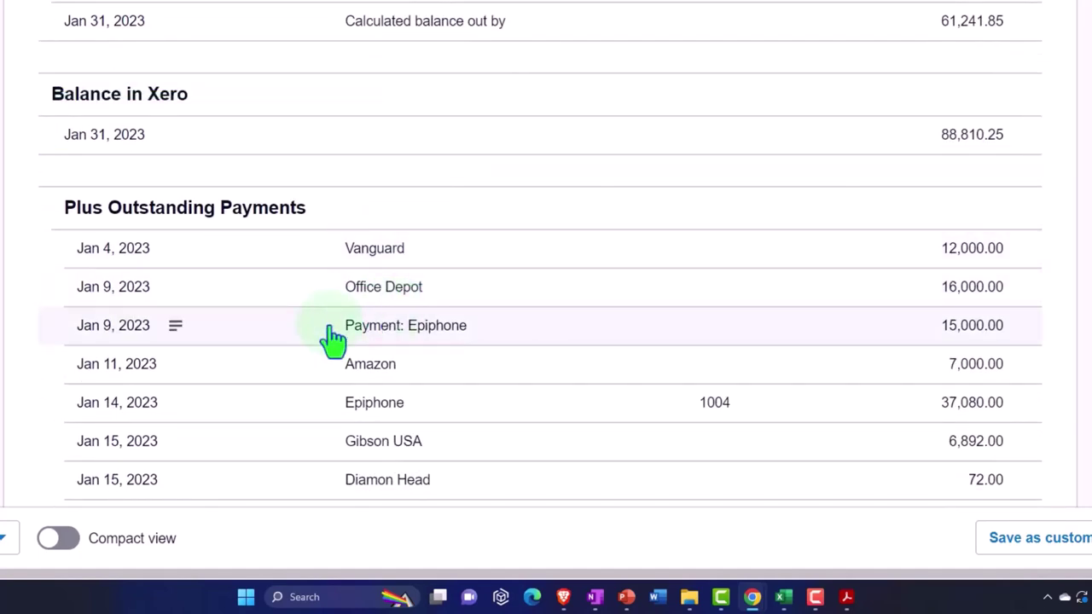
{"action": "scroll", "coordinate": [331, 339], "scroll_direction": "up", "scroll_amount": 5}
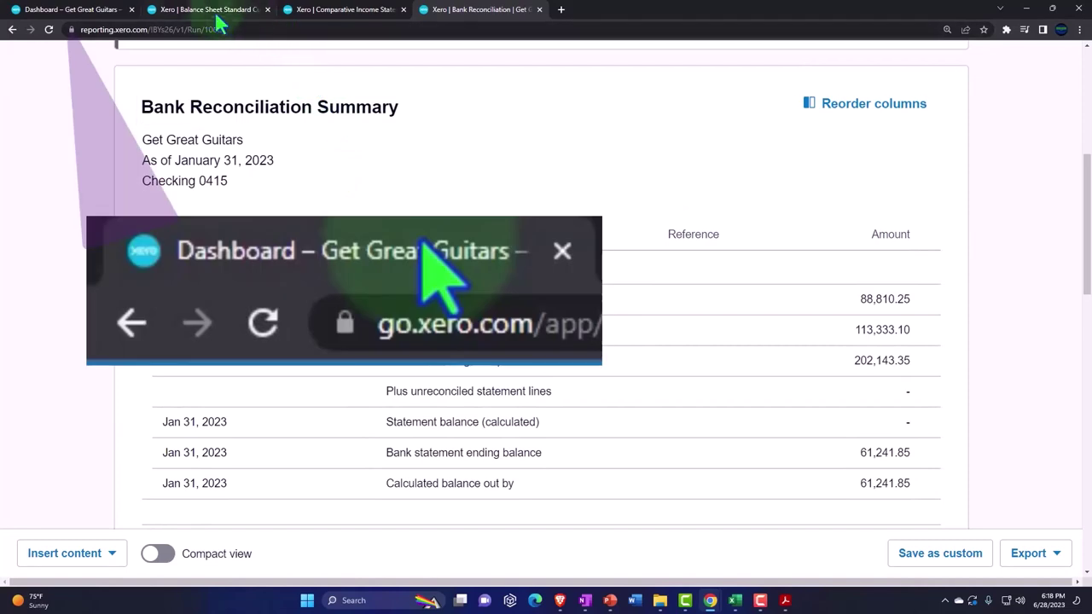
From the dashboard's browser tab, go to the bank accounts and open the checking account's transactions.
{"action": "left_click", "coordinate": [94, 12]}
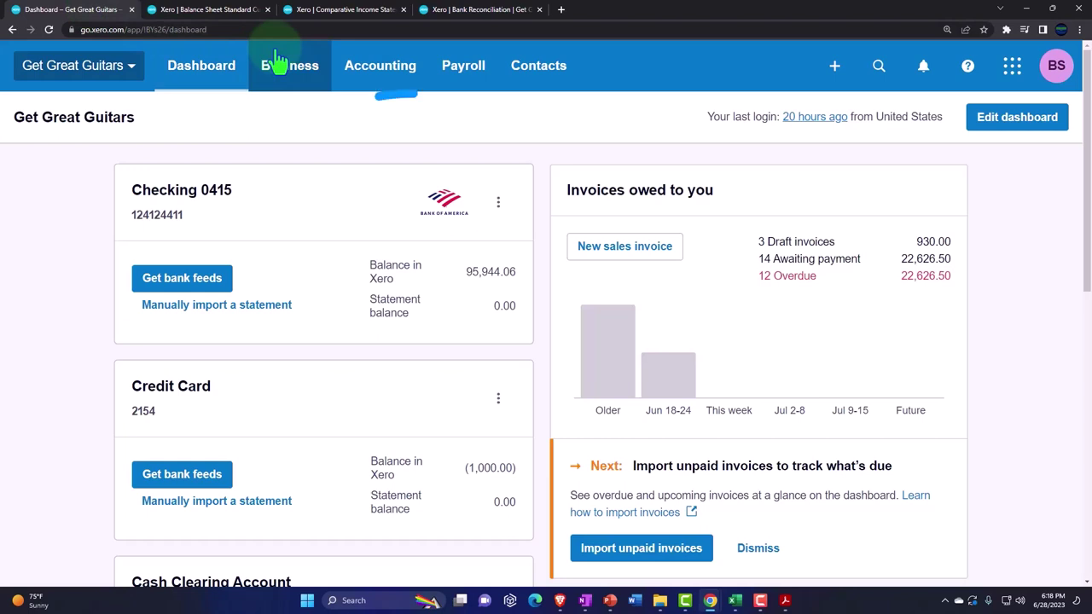
{"action": "left_click", "coordinate": [390, 78]}
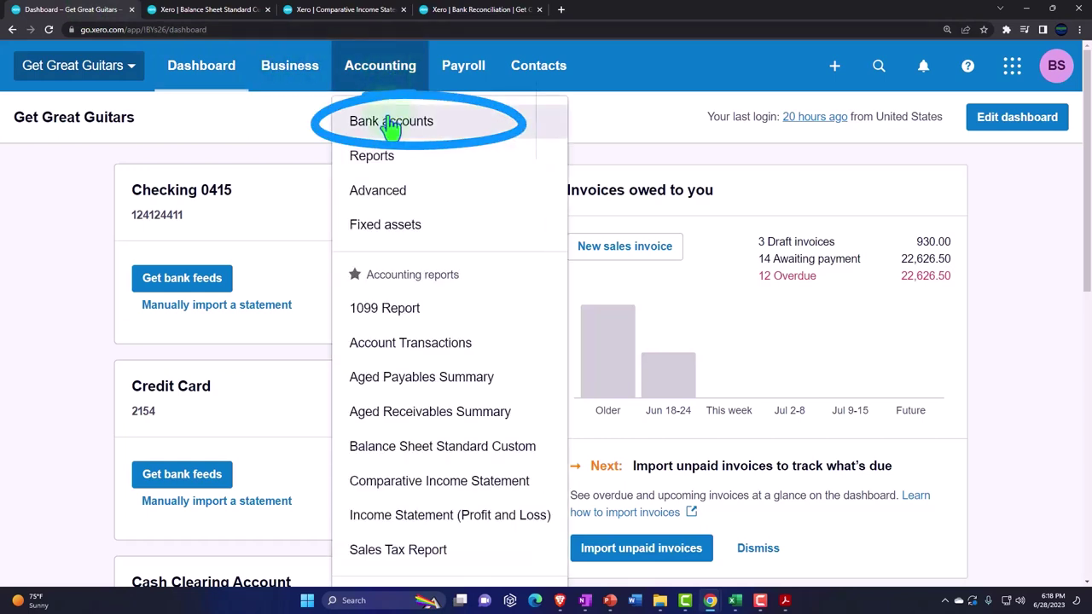
{"action": "left_click", "coordinate": [391, 122]}
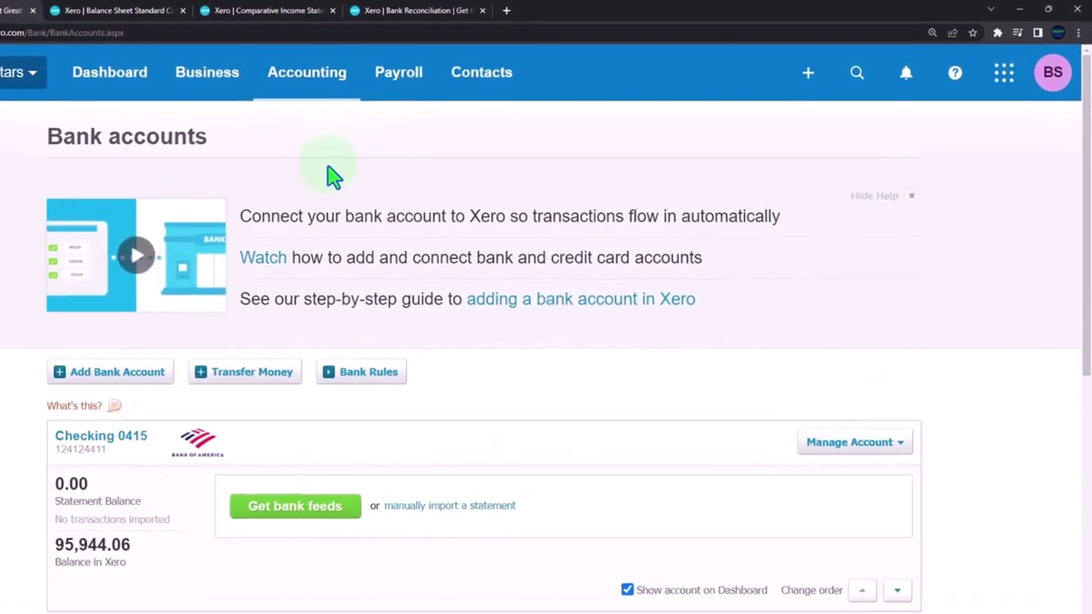
{"action": "scroll", "coordinate": [433, 197], "scroll_direction": "down", "scroll_amount": 3}
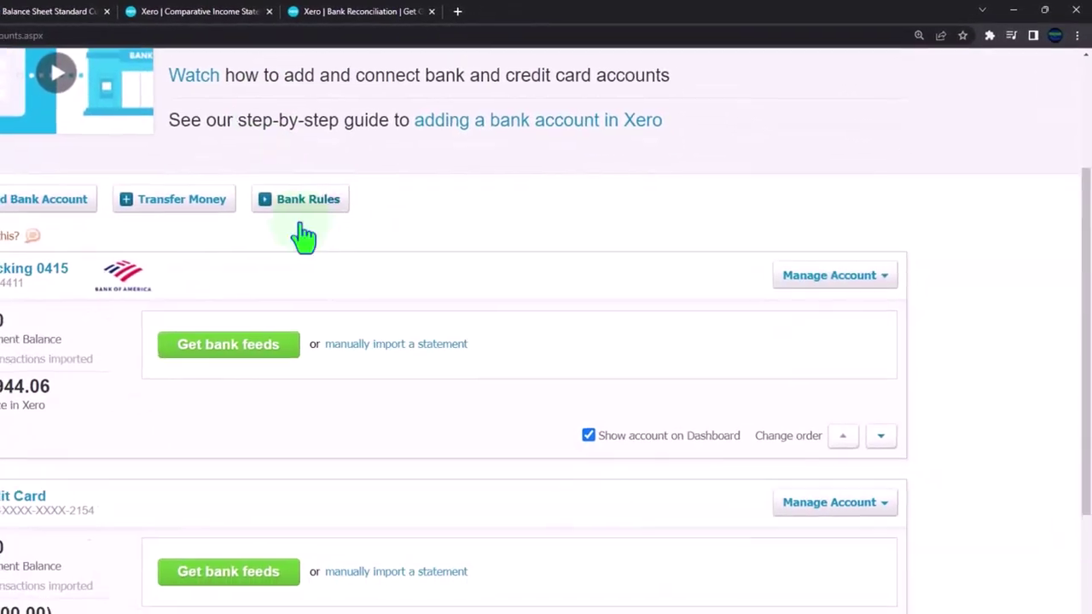
{"action": "left_click", "coordinate": [824, 282]}
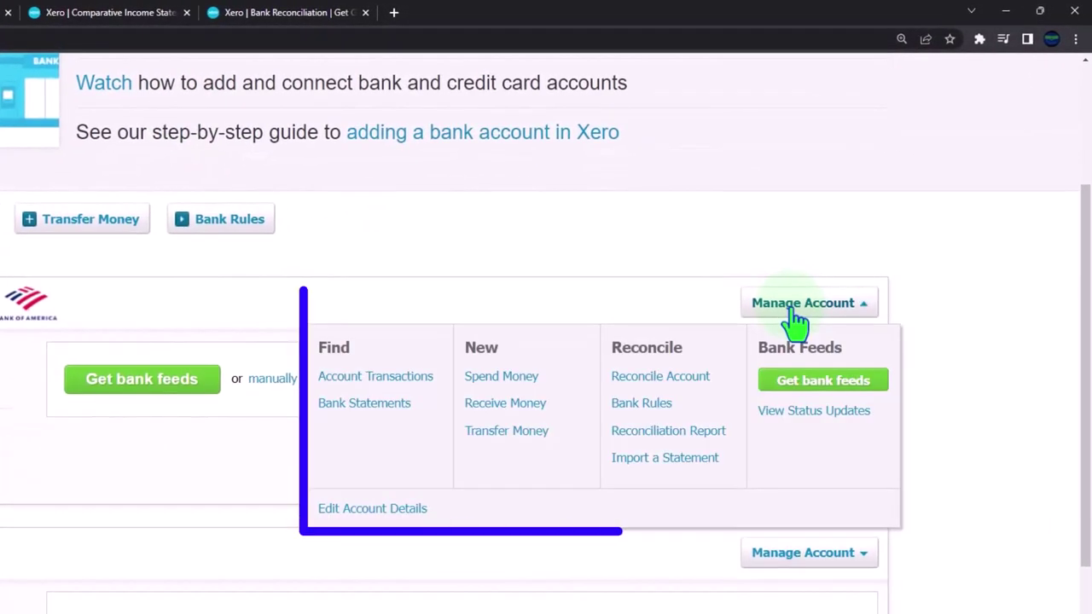
{"action": "left_click", "coordinate": [411, 377]}
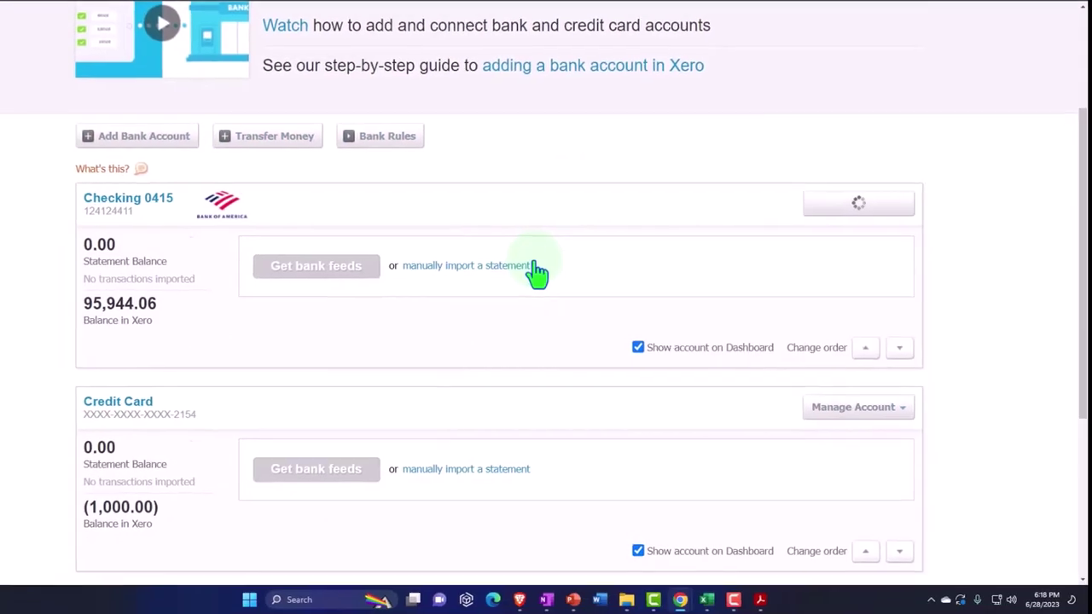
{"action": "scroll", "coordinate": [571, 241], "scroll_direction": "down", "scroll_amount": 1}
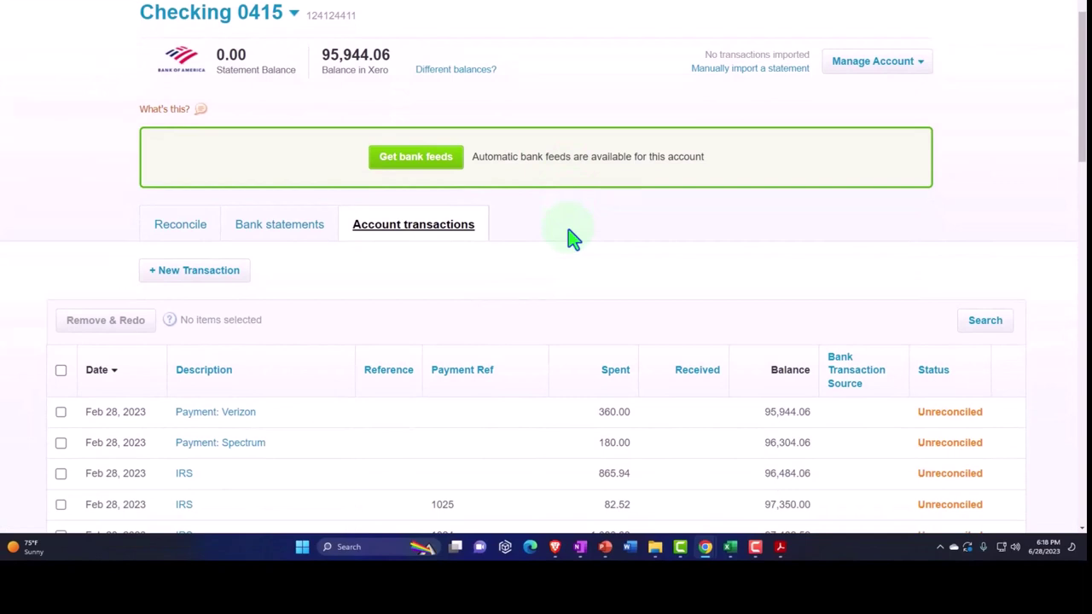
{"action": "scroll", "coordinate": [571, 240], "scroll_direction": "down", "scroll_amount": 1}
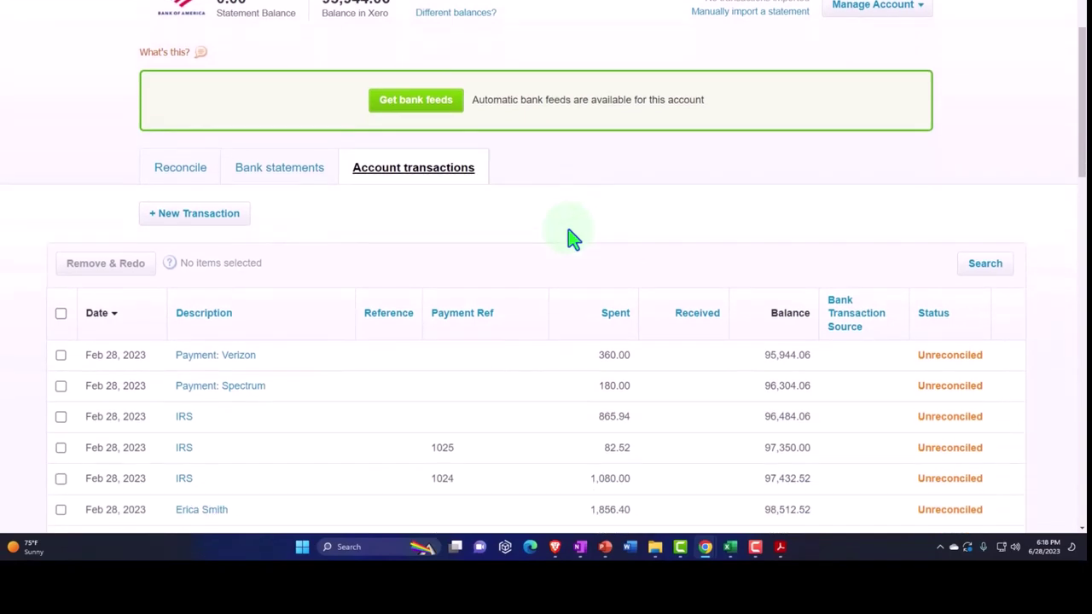
Look through the checking account's Reconcile and Bank statements views and return to its account transactions.
{"action": "left_click", "coordinate": [167, 179]}
{"action": "scroll", "coordinate": [133, 214], "scroll_direction": "down", "scroll_amount": 1}
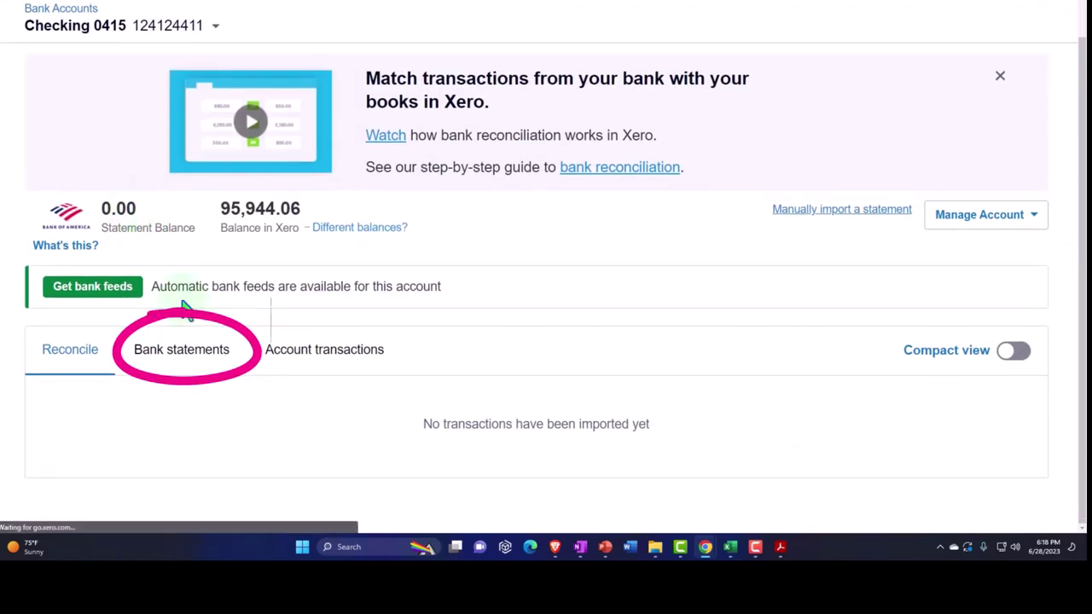
{"action": "left_click", "coordinate": [201, 351]}
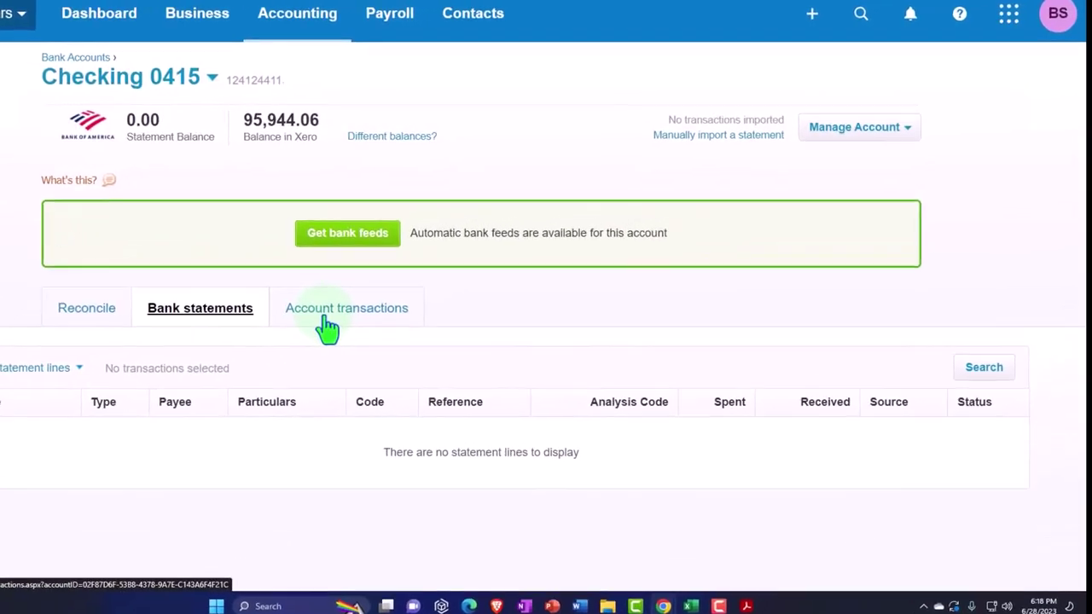
{"action": "left_click", "coordinate": [328, 316]}
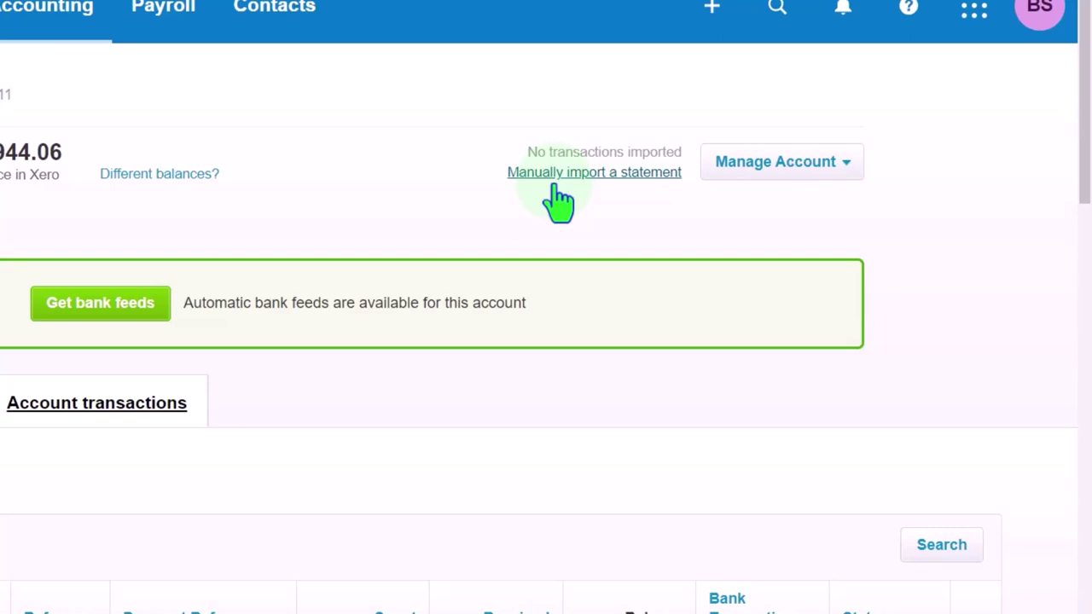
Download the Xero CSV template from the checking account's manual statement import page and open it in Excel.
{"action": "left_click", "coordinate": [552, 175]}
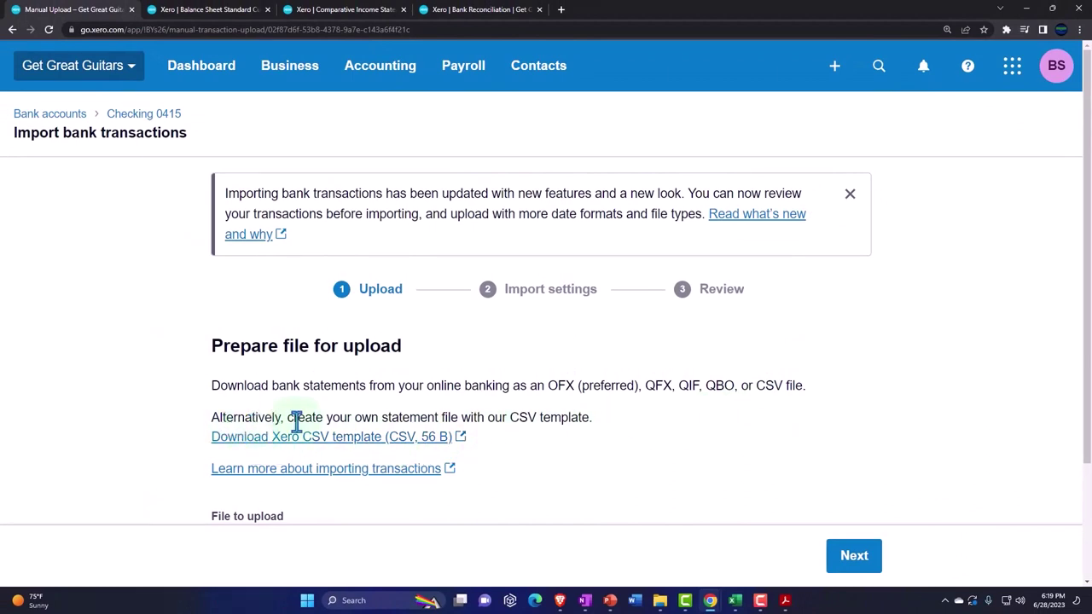
{"action": "left_click", "coordinate": [401, 449]}
{"action": "left_click", "coordinate": [71, 571]}
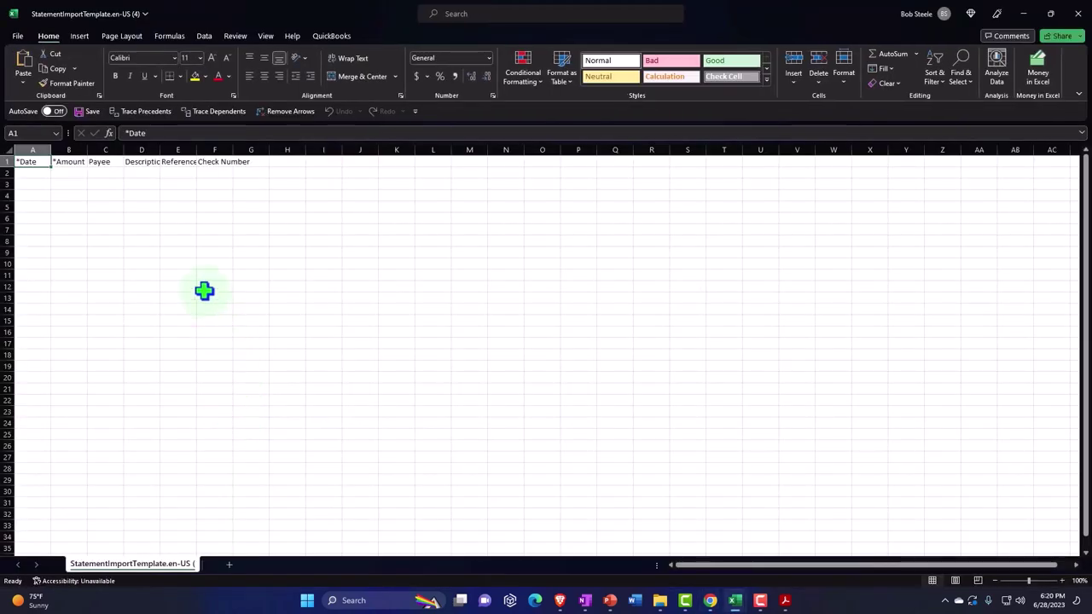
{"action": "scroll", "coordinate": [147, 322], "scroll_direction": "up", "scroll_amount": 4}
{"action": "scroll", "coordinate": [147, 322], "scroll_direction": "up", "scroll_amount": 6}
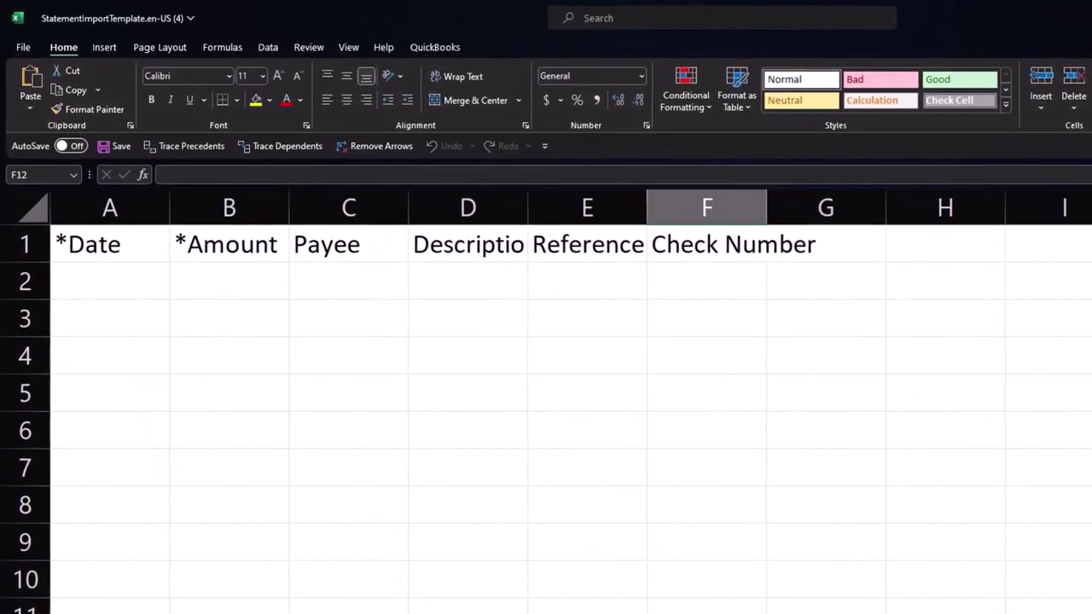
View the bank's download date range and file format options on the PowerPoint slide, and return to the Excel import template.
{"action": "left_click", "coordinate": [621, 499]}
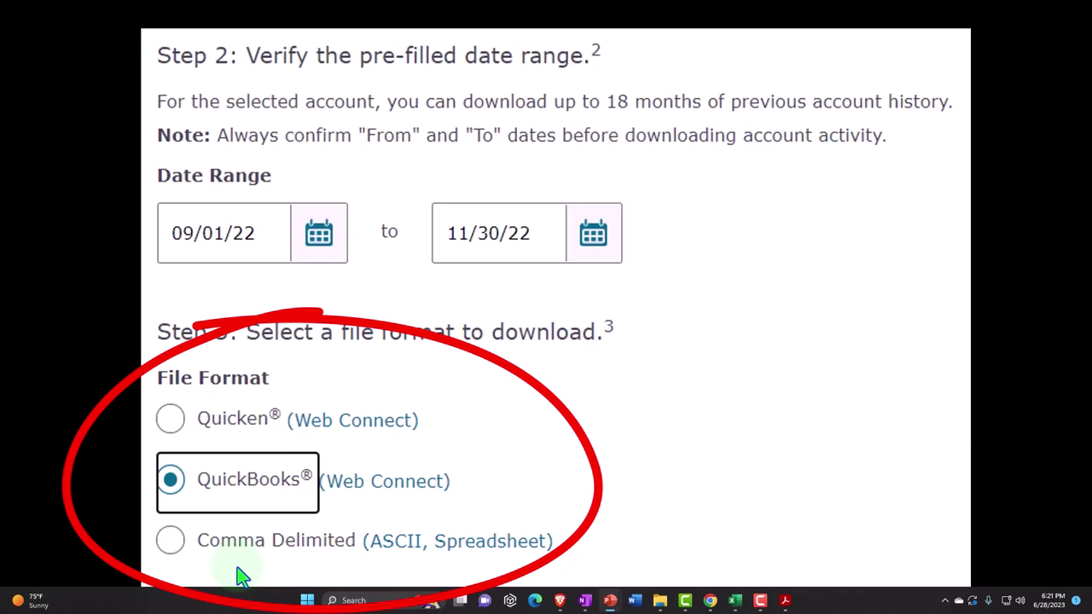
{"action": "key", "text": "Escape"}
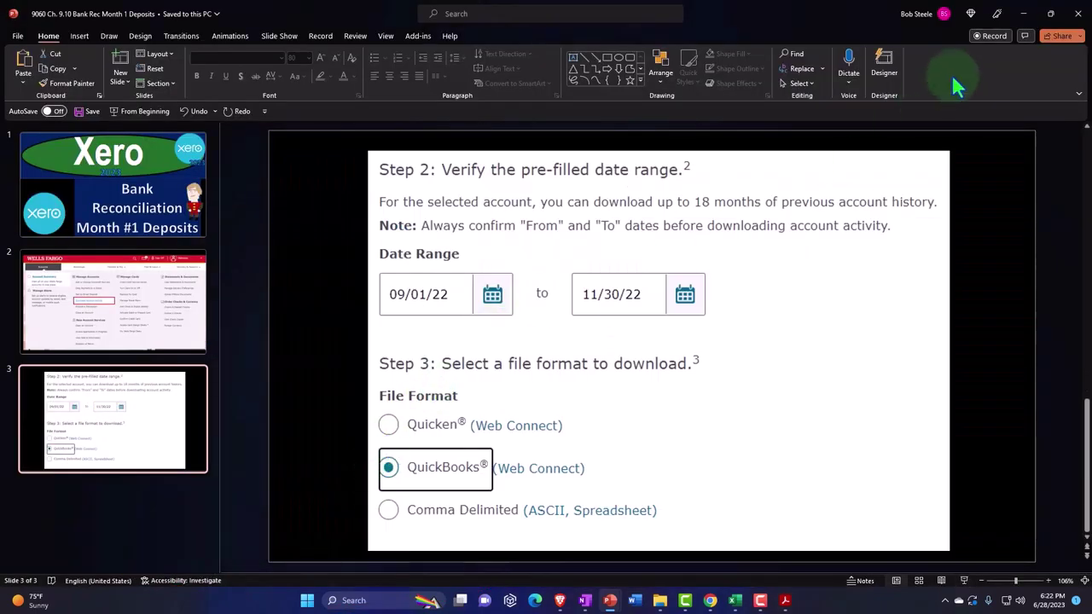
{"action": "left_click", "coordinate": [1030, 14]}
{"action": "left_click", "coordinate": [1030, 14]}
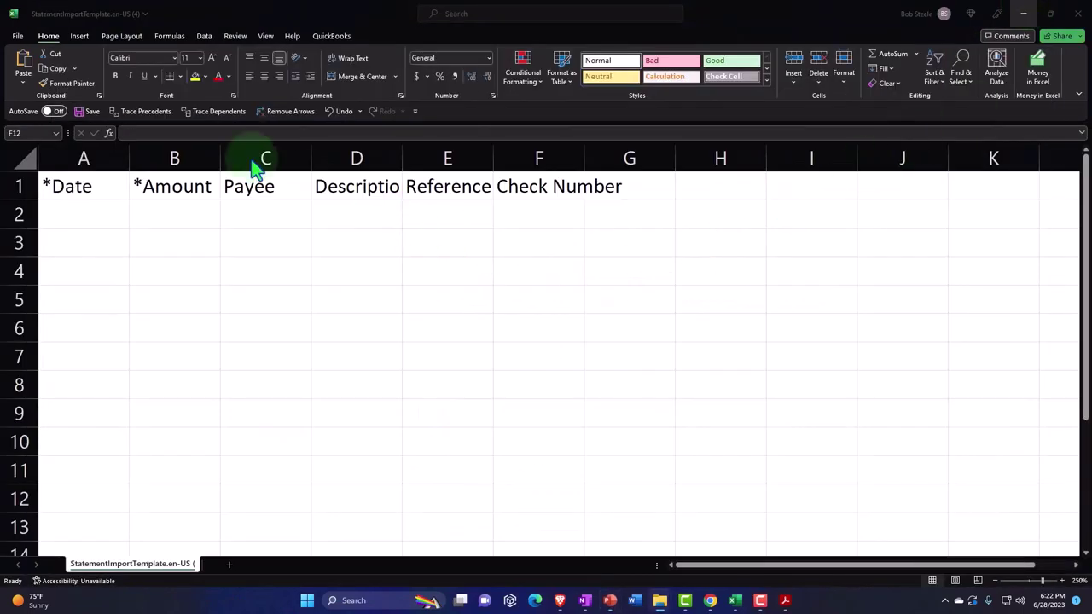
Examine the import template's header cells from Date through Amount and Payee to Description.
{"action": "left_click", "coordinate": [91, 193]}
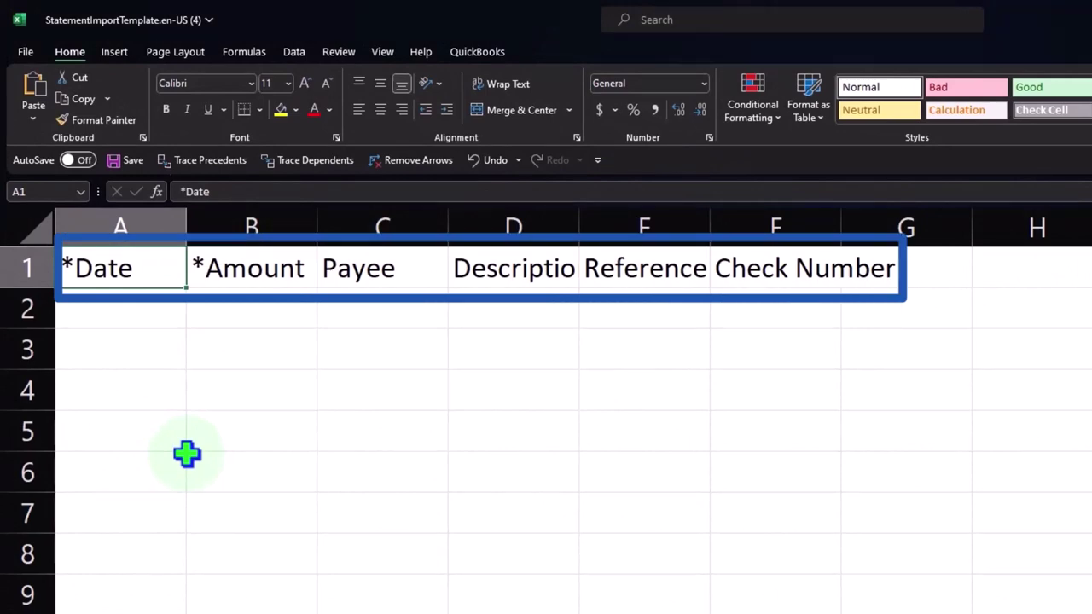
{"action": "key", "text": "Tab"}
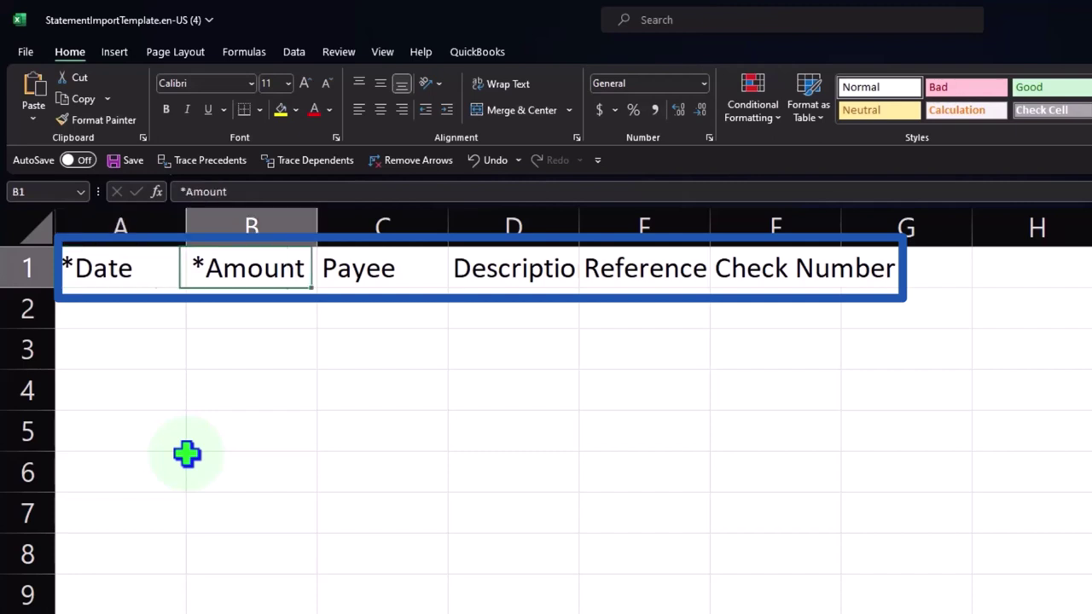
{"action": "key", "text": "Tab"}
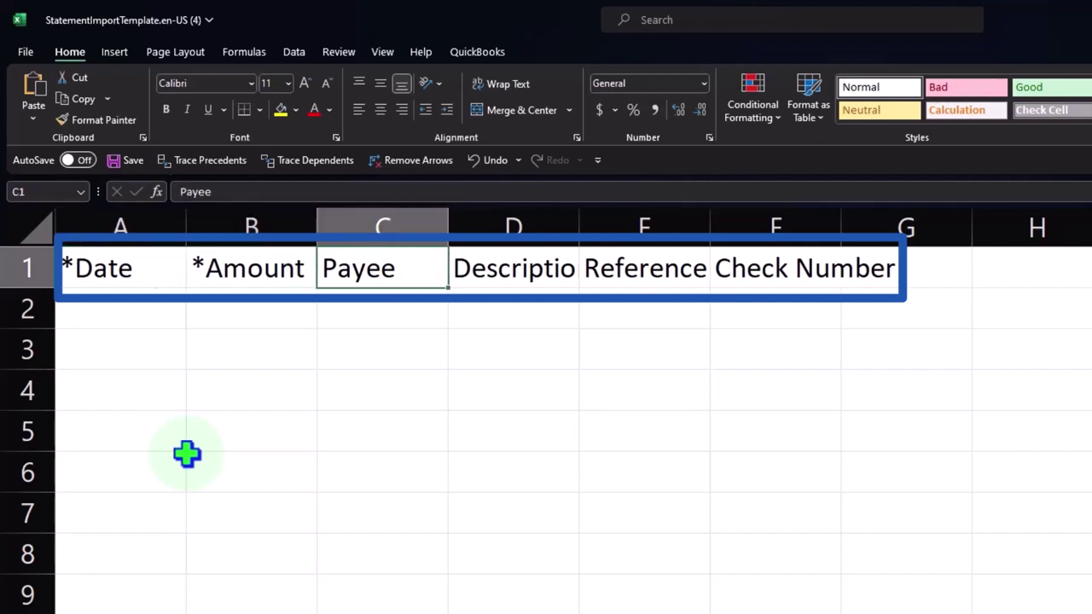
{"action": "key", "text": "Tab"}
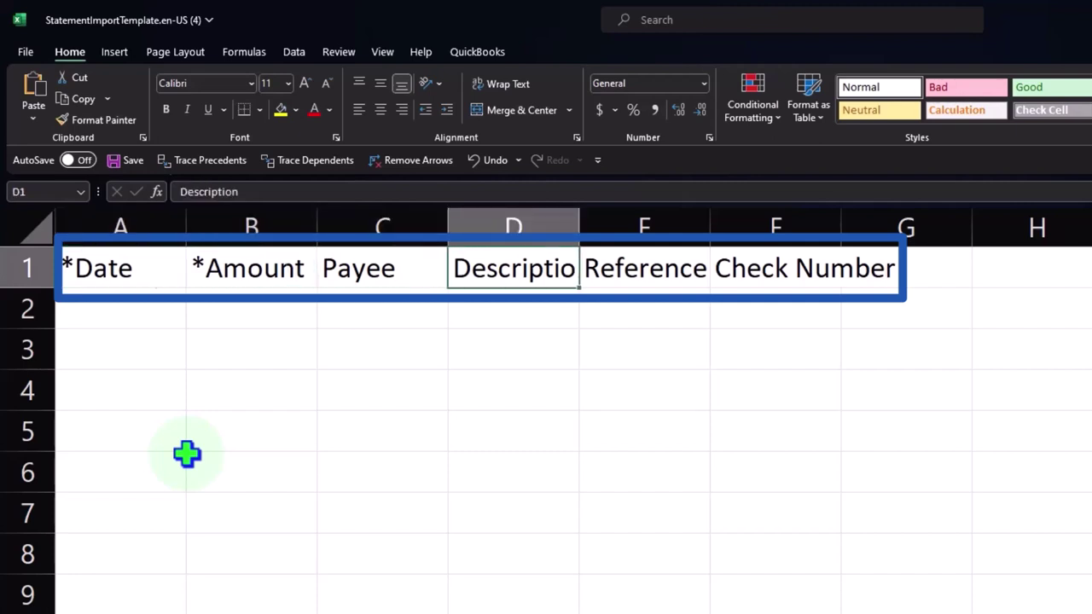
{"action": "key", "text": "shift+Tab"}
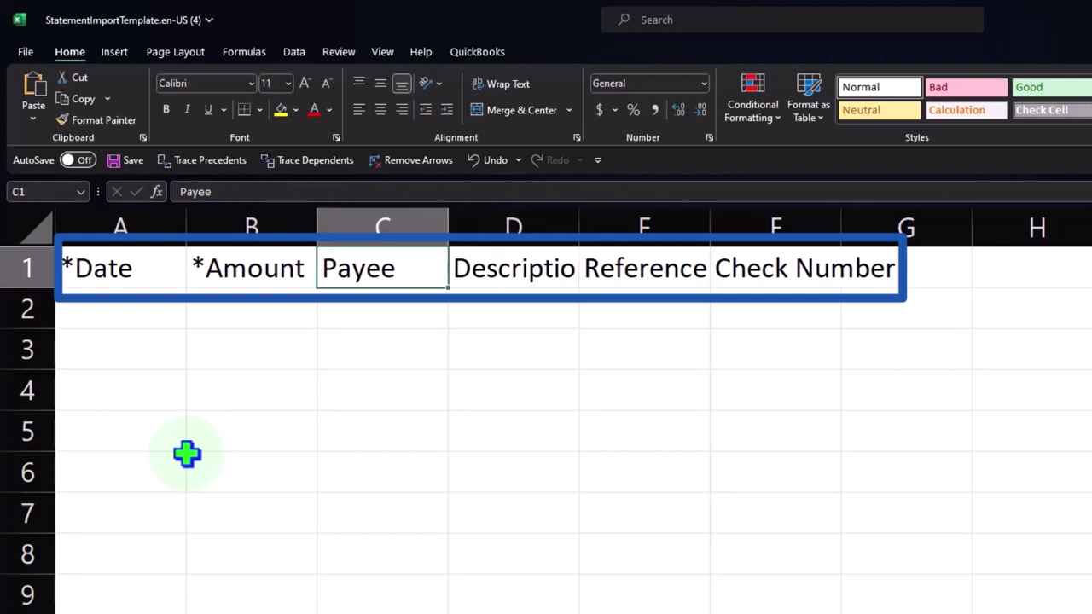
{"action": "key", "text": "Tab"}
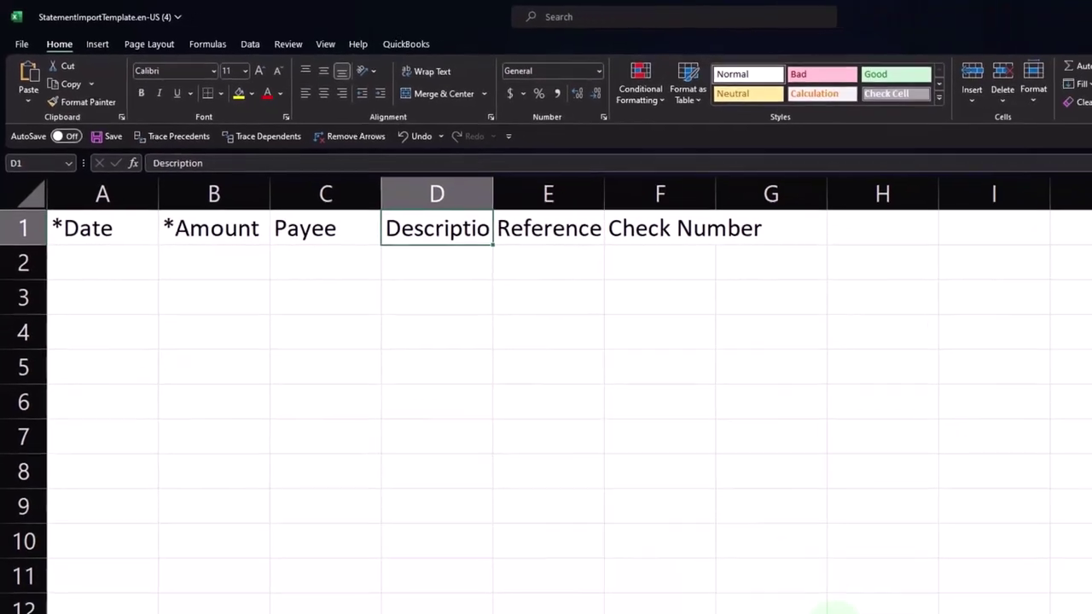
Switch to the Jan Bank Transactions workbook and examine its January dates and the header row from Date through Check Number.
{"action": "mouse_move", "coordinate": [733, 596]}
{"action": "left_click", "coordinate": [695, 553]}
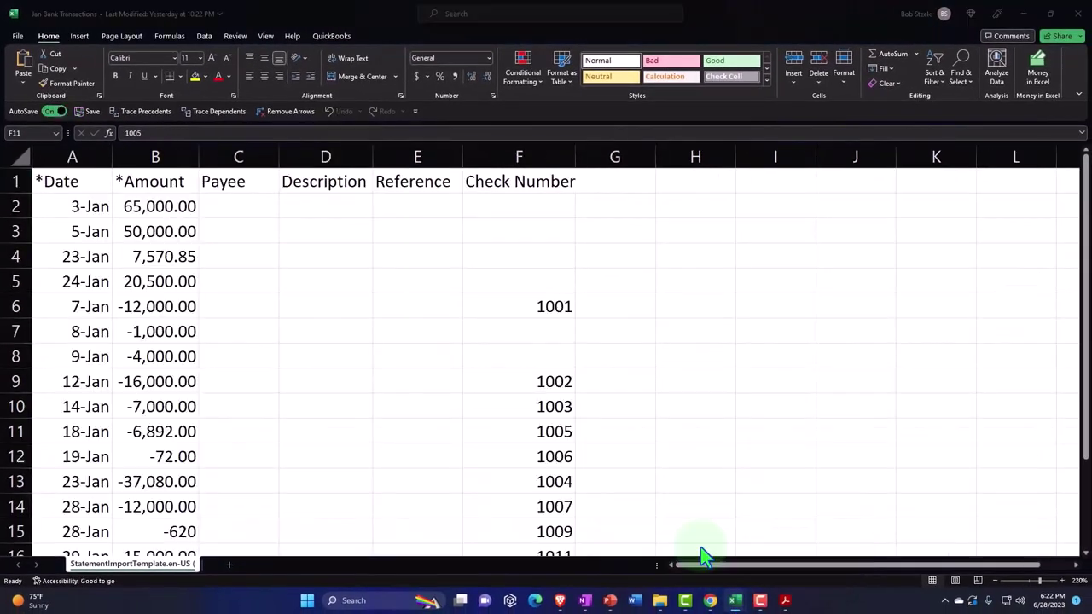
{"action": "left_click", "coordinate": [293, 360]}
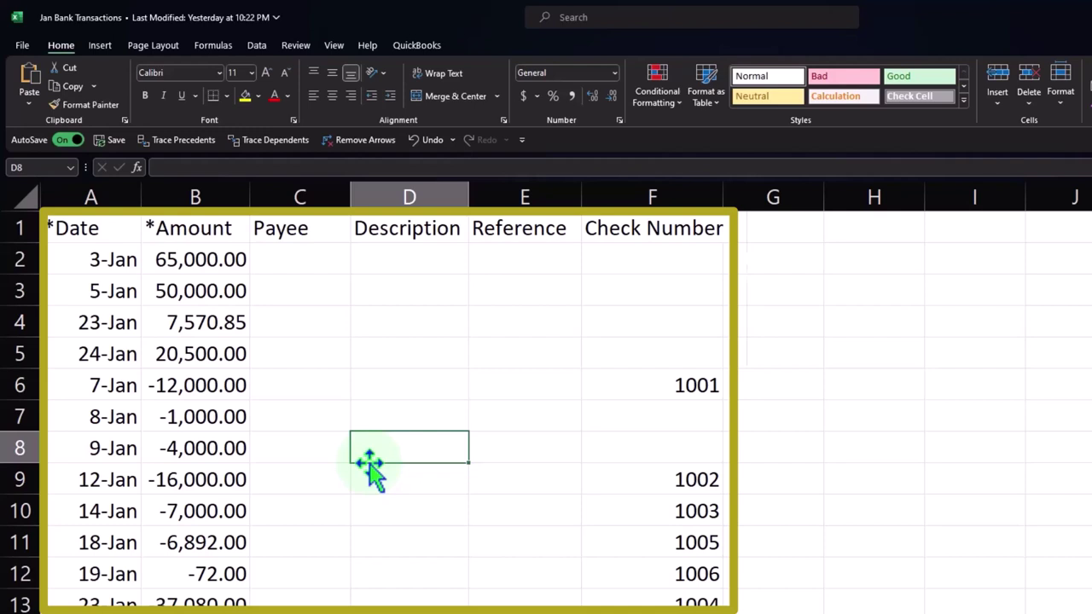
{"action": "left_click", "coordinate": [347, 389]}
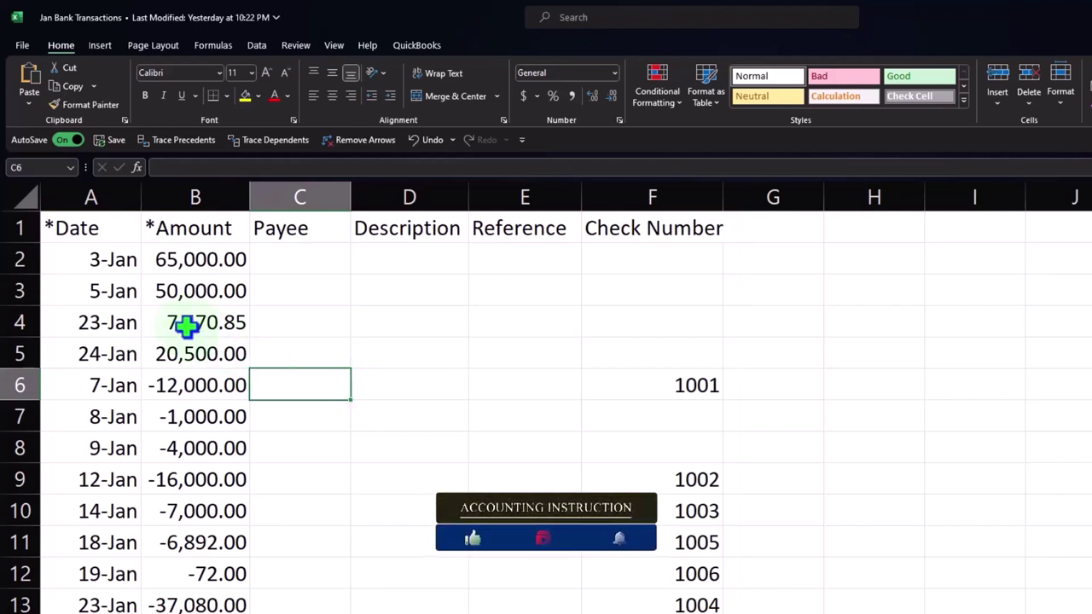
{"action": "left_click_drag", "start_coordinate": [106, 263], "coordinate": [113, 341]}
{"action": "scroll", "coordinate": [114, 341], "scroll_direction": "down", "scroll_amount": 3}
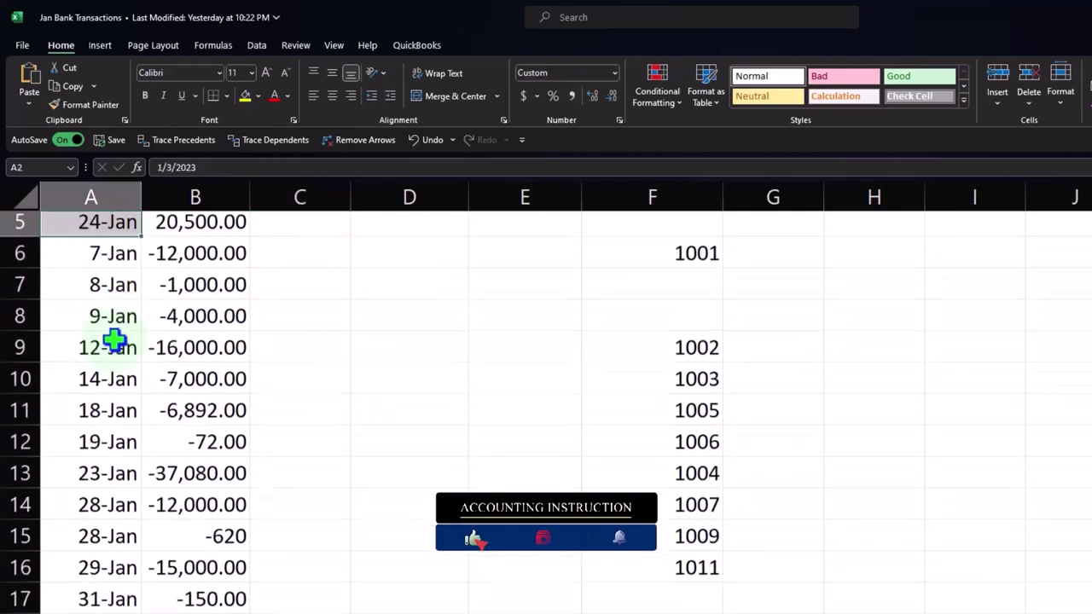
{"action": "scroll", "coordinate": [113, 341], "scroll_direction": "up", "scroll_amount": 3}
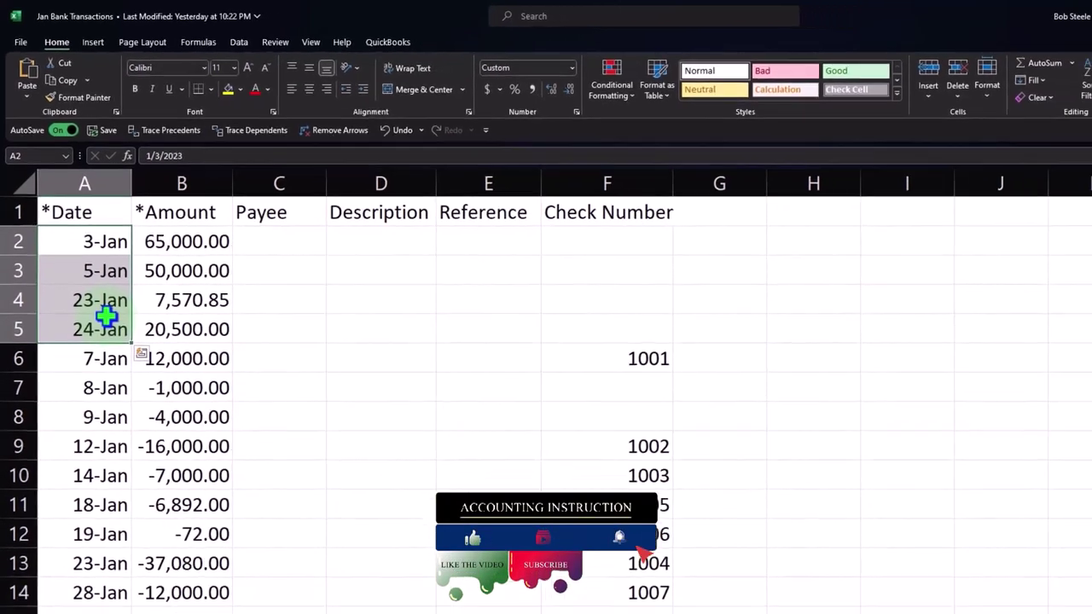
{"action": "left_click", "coordinate": [77, 241]}
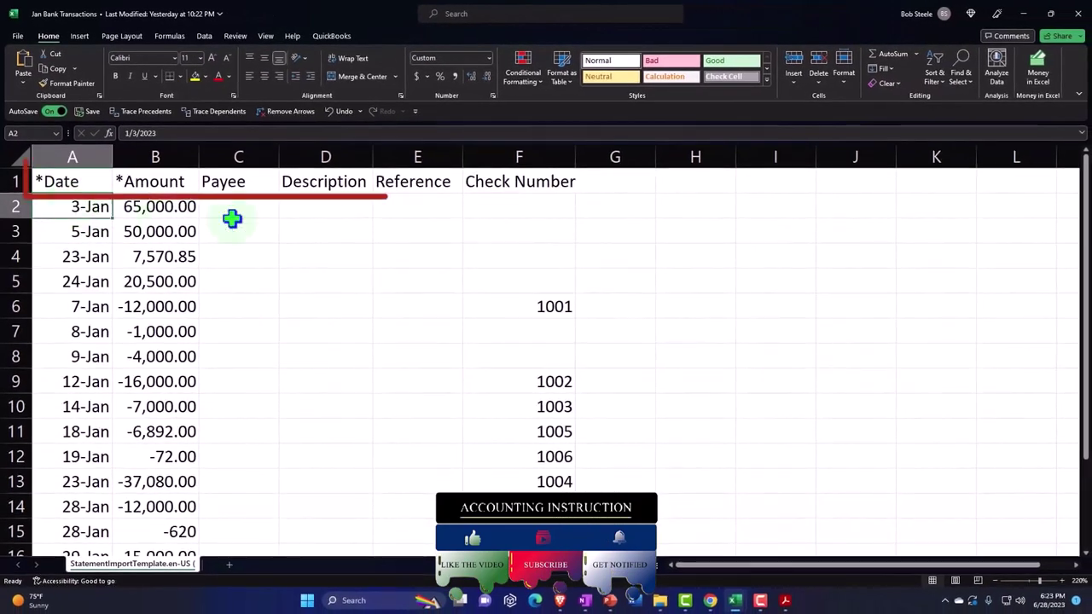
{"action": "left_click", "coordinate": [496, 179]}
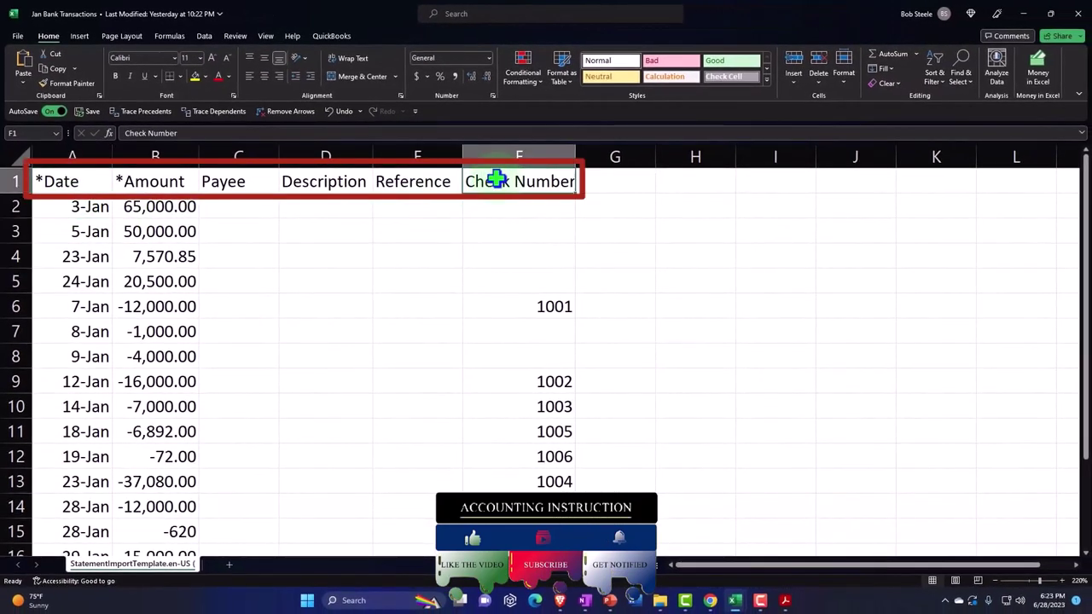
{"action": "left_click", "coordinate": [334, 205]}
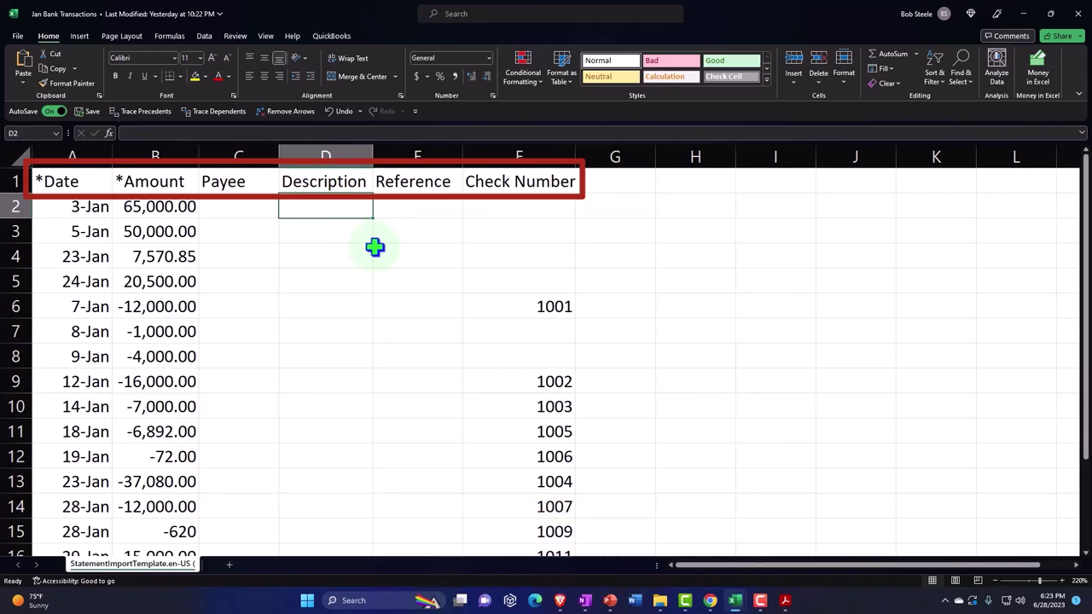
Go through the Amount column from the 3-Jan row to the 14-Jan row, and view the January bank statement PDF for comparison.
{"action": "key", "text": "Left"}
{"action": "key", "text": "Left"}
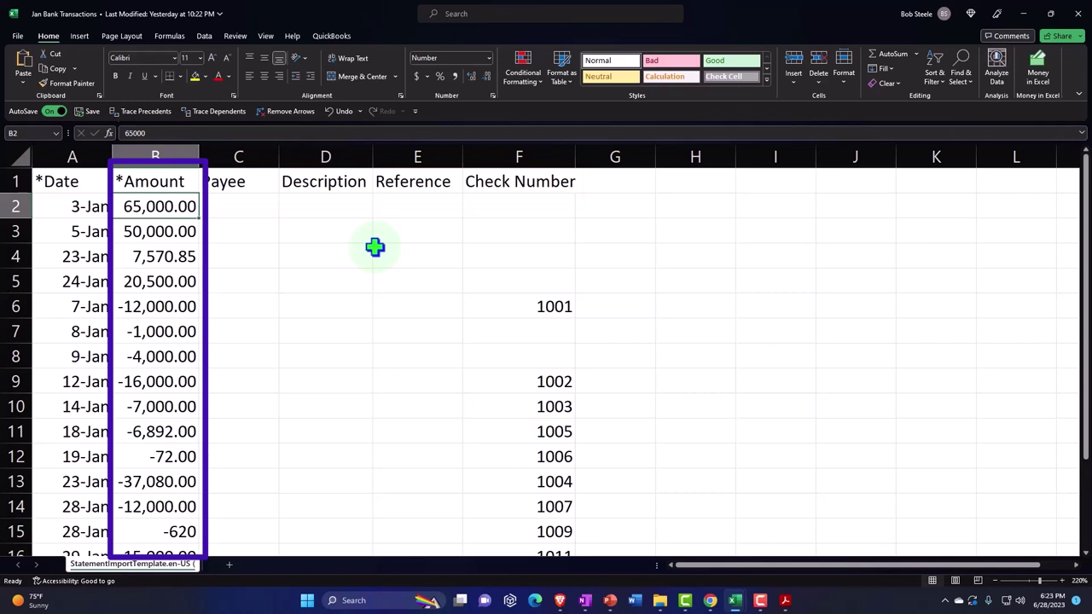
{"action": "key", "text": "Down"}
{"action": "key", "text": "Down"}
{"action": "key", "text": "Down"}
{"action": "key", "text": "Down"}
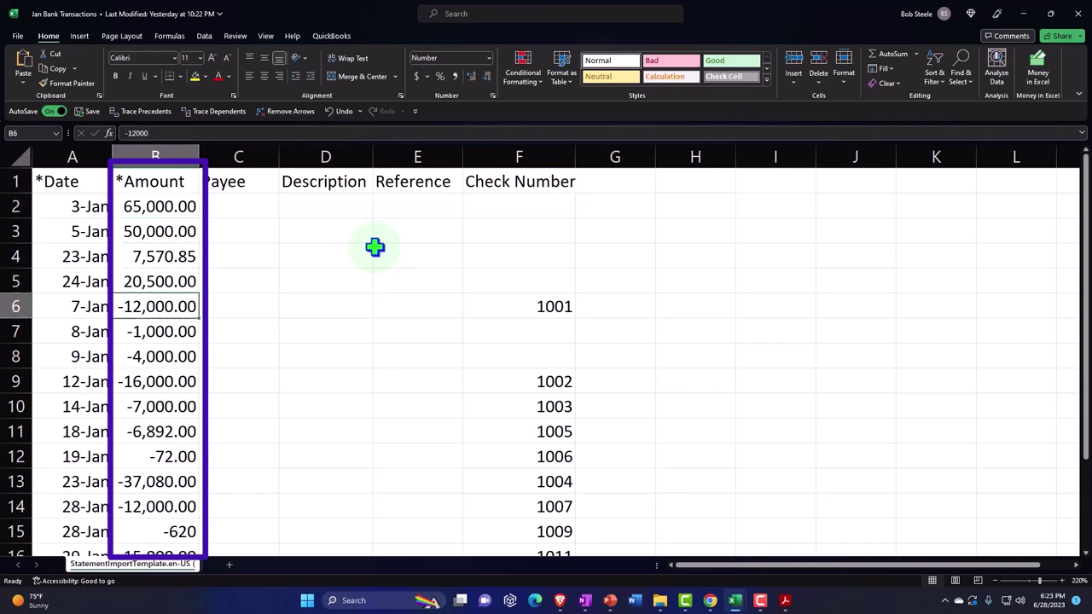
{"action": "key", "text": "Down"}
{"action": "key", "text": "Down"}
{"action": "key", "text": "Down"}
{"action": "key", "text": "Down"}
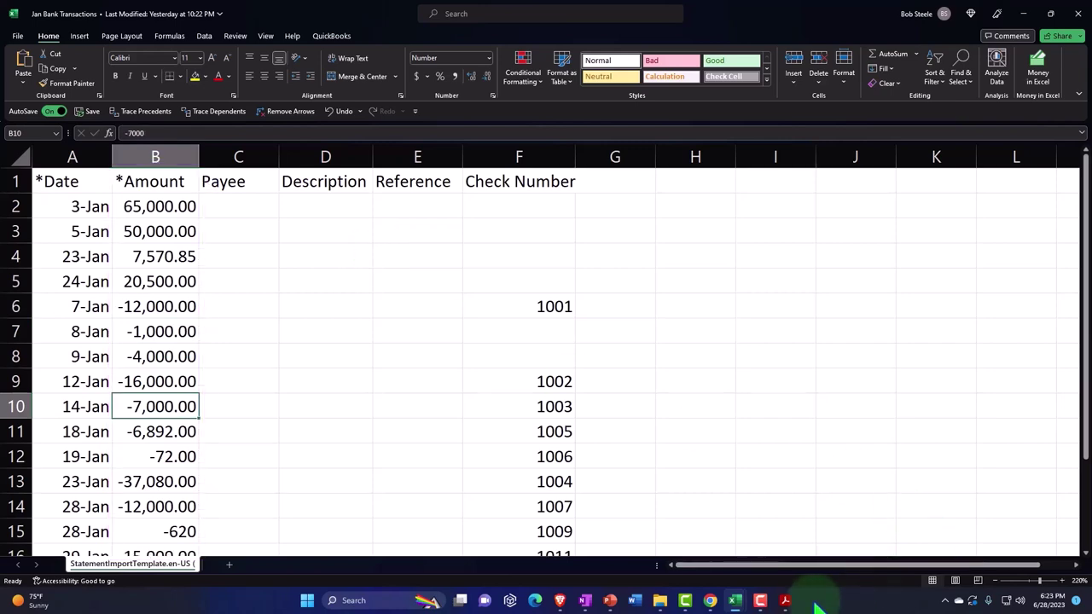
{"action": "left_click", "coordinate": [785, 600]}
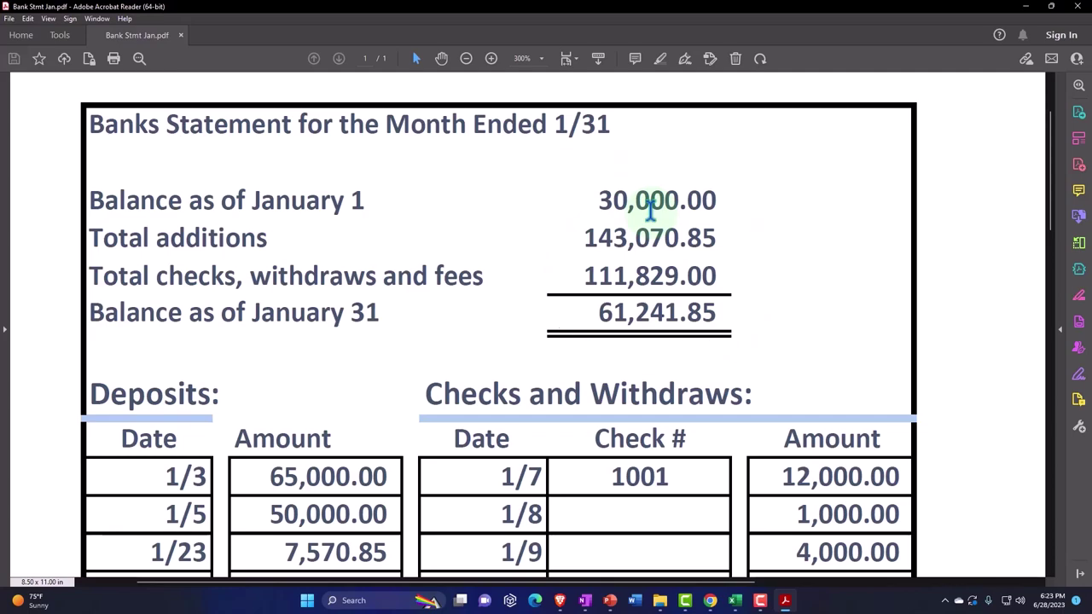
{"action": "left_click", "coordinate": [1026, 9]}
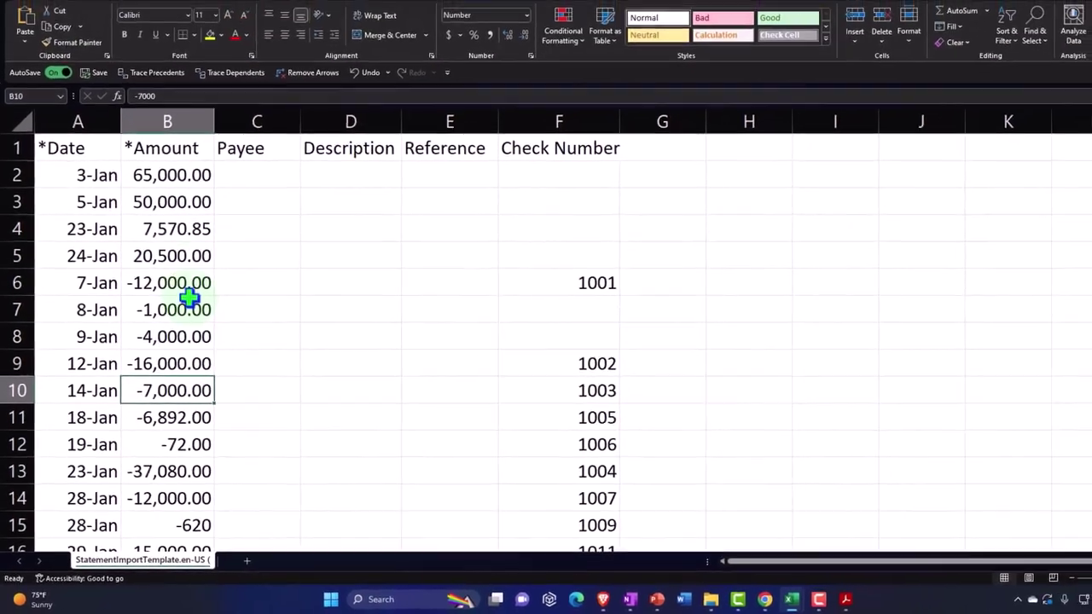
Save a copy of the workbook as Jan Bank Transactions in CSV UTF-8 (Comma delimited) format in the Xero New Company Files folder.
{"action": "left_click", "coordinate": [17, 36]}
{"action": "left_click", "coordinate": [38, 165]}
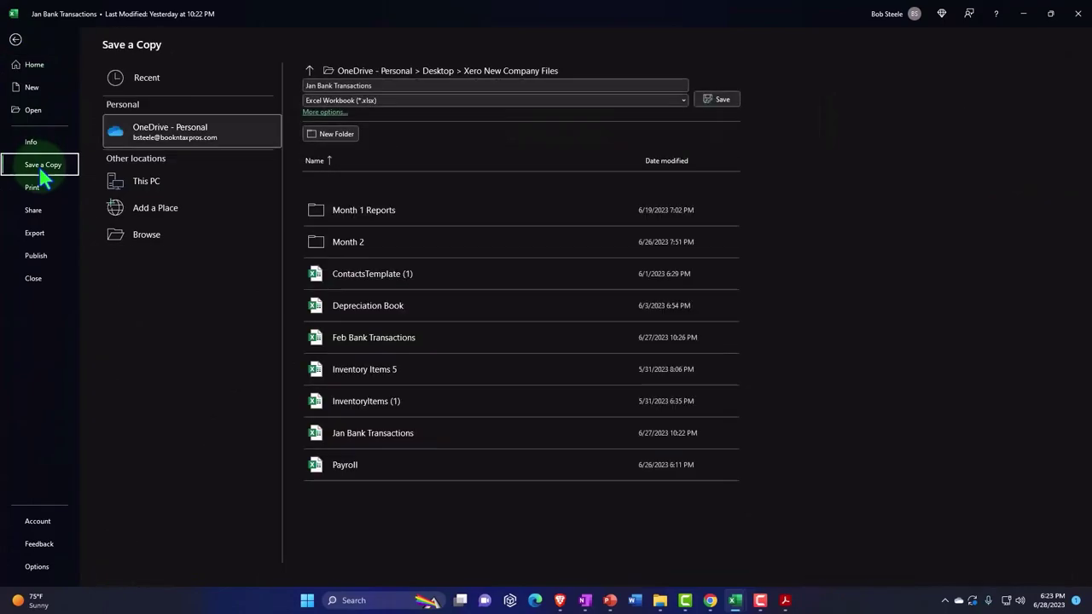
{"action": "left_click", "coordinate": [147, 242]}
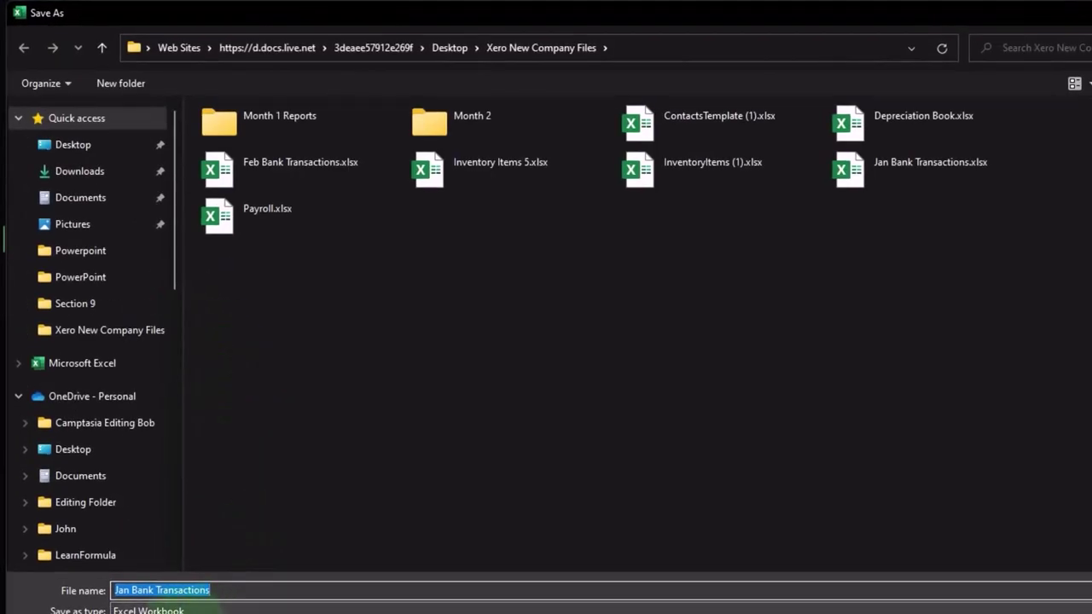
{"action": "left_click", "coordinate": [213, 608]}
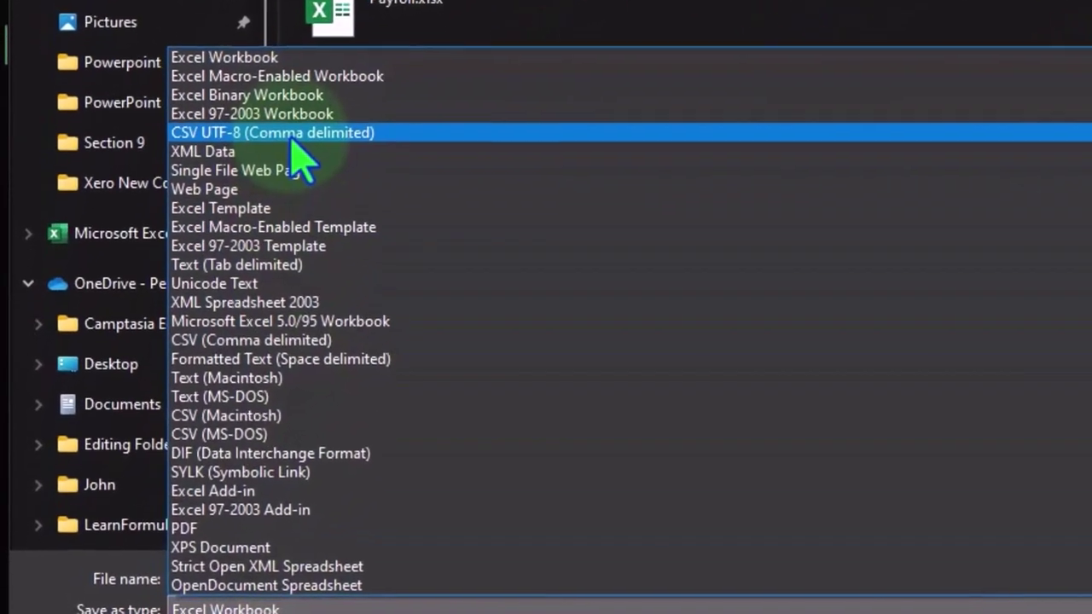
{"action": "left_click", "coordinate": [299, 130]}
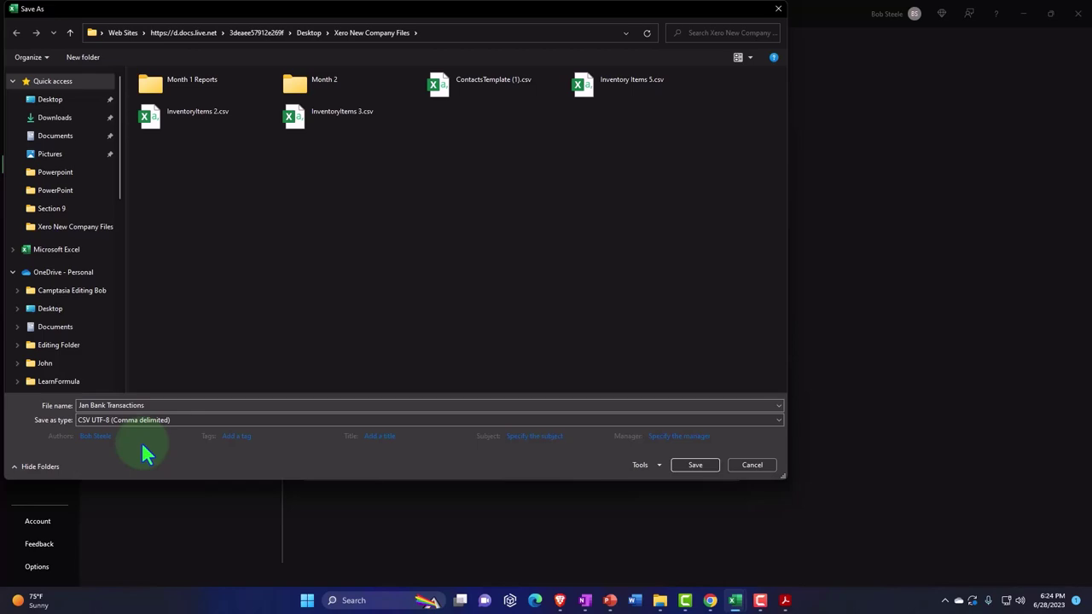
{"action": "left_click", "coordinate": [695, 465]}
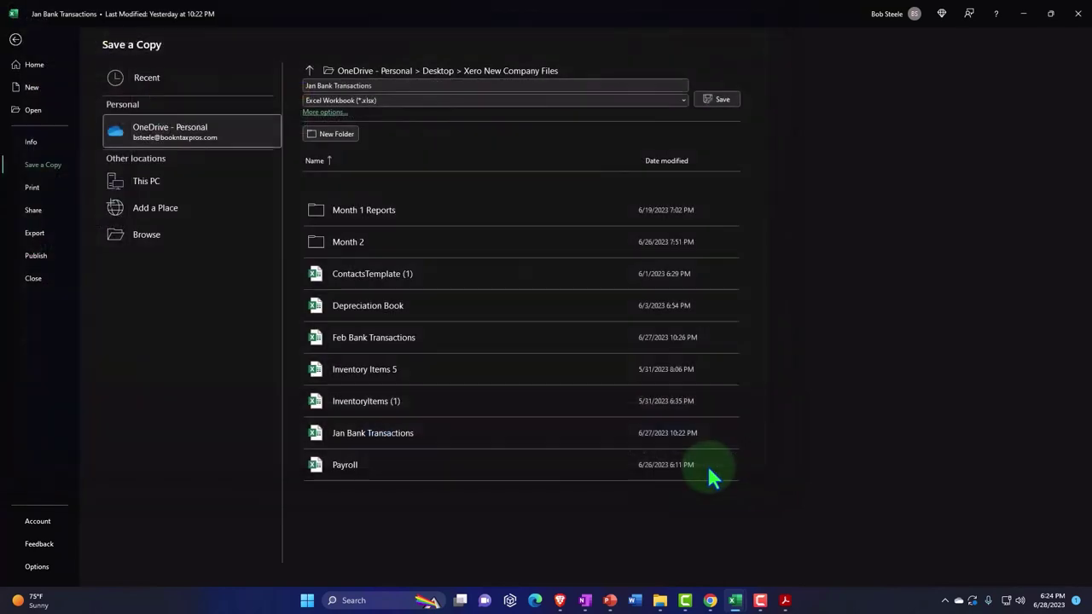
Locate the Jan Bank Transactions CSV in the Xero New Company Files folder and check its file type in its properties.
{"action": "mouse_move", "coordinate": [661, 601]}
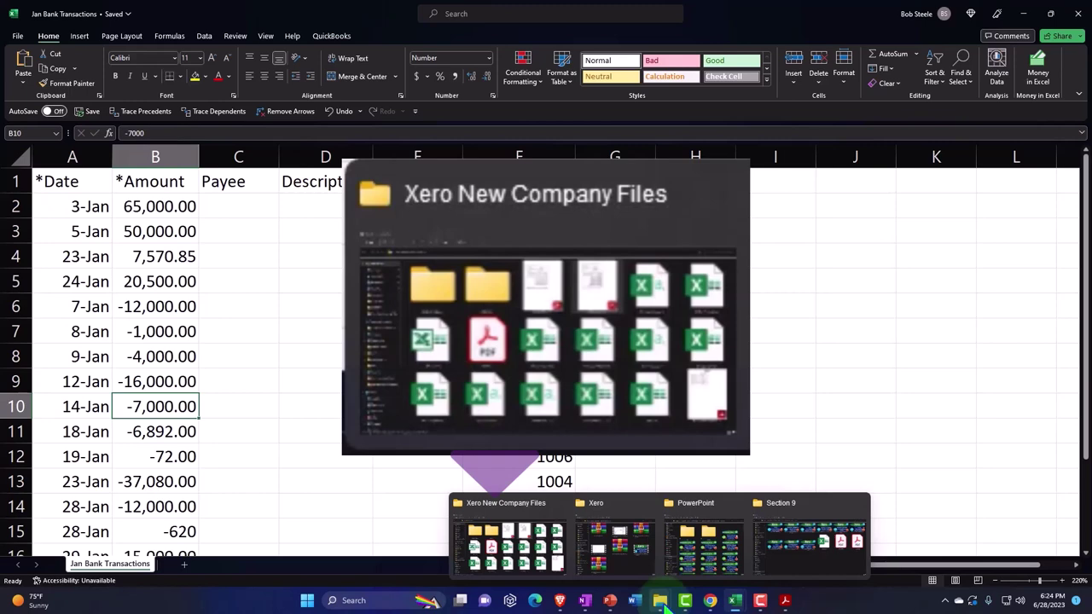
{"action": "left_click", "coordinate": [538, 546]}
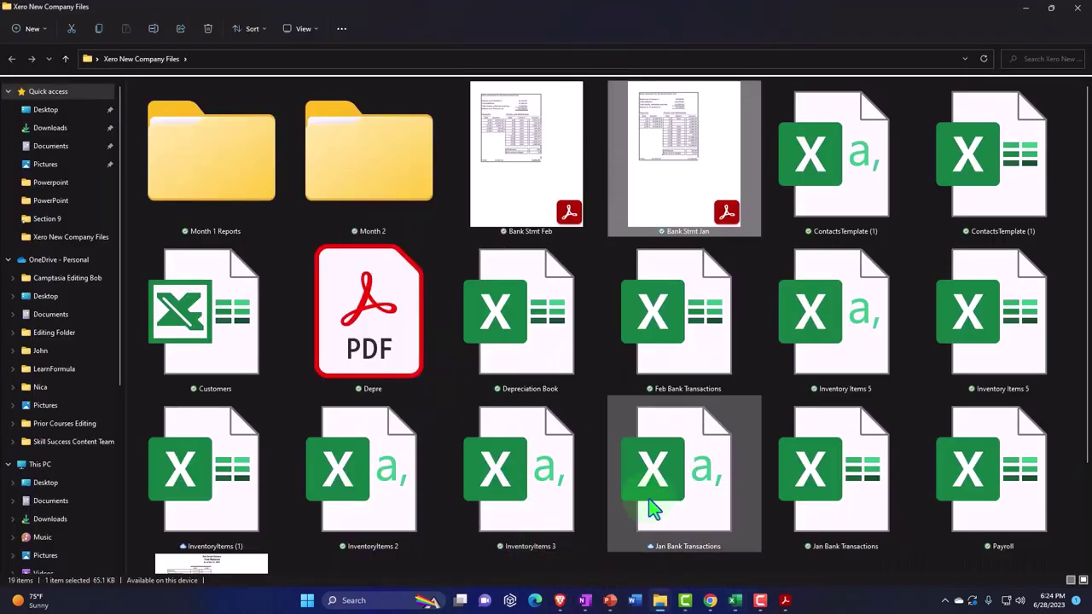
{"action": "left_click", "coordinate": [705, 511]}
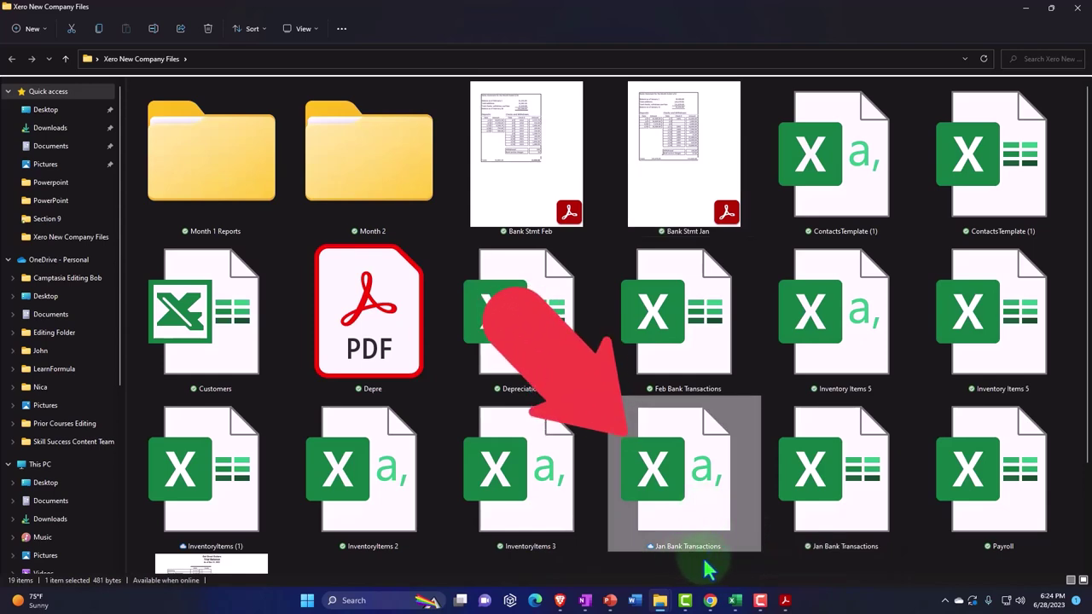
{"action": "left_click", "coordinate": [824, 515]}
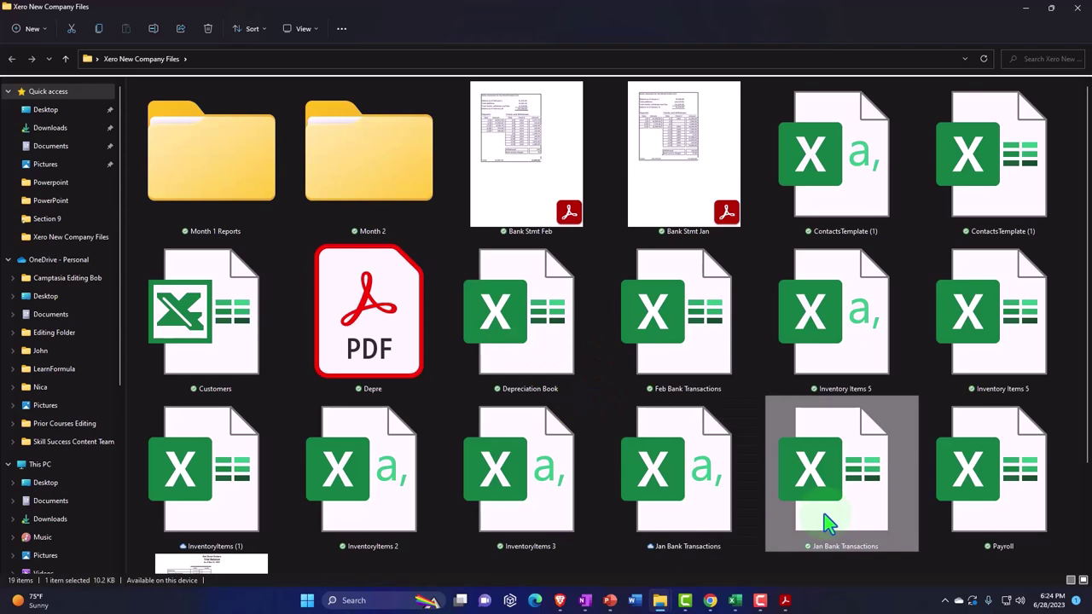
{"action": "left_click", "coordinate": [715, 512]}
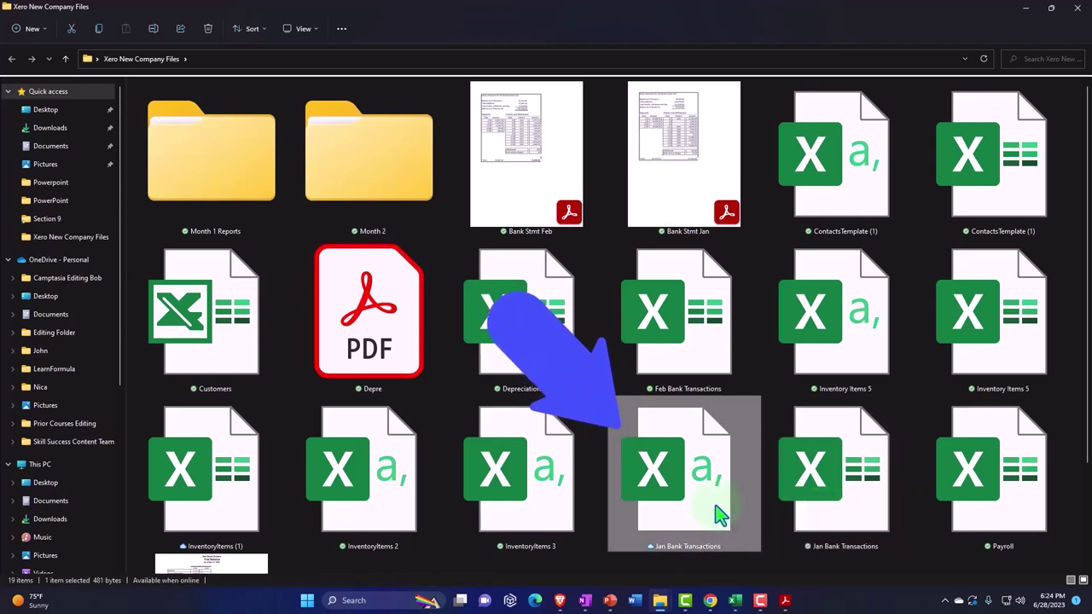
{"action": "right_click", "coordinate": [717, 512]}
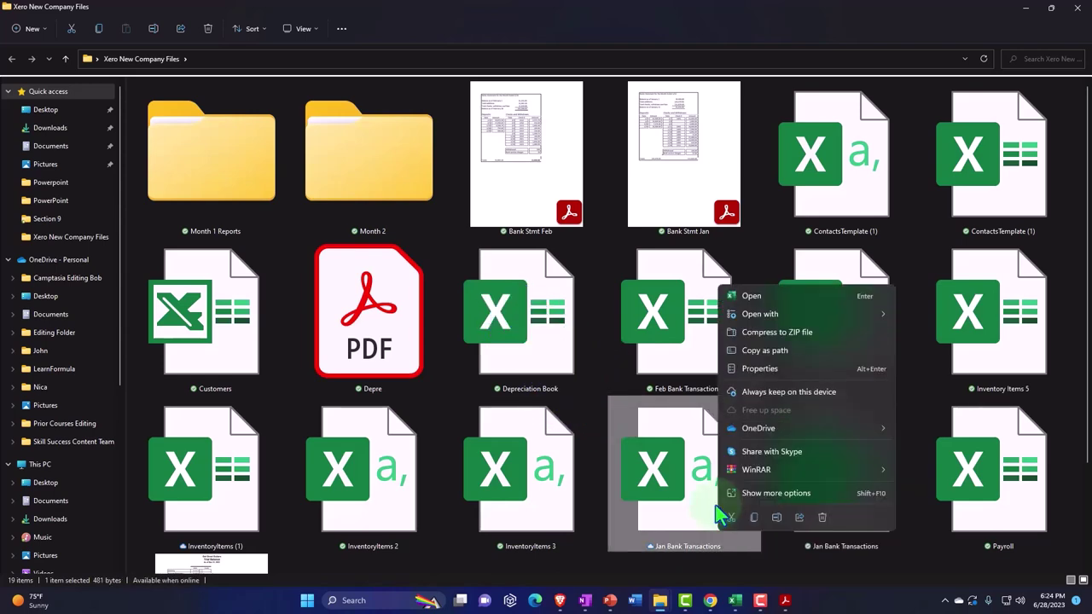
{"action": "left_click", "coordinate": [742, 369]}
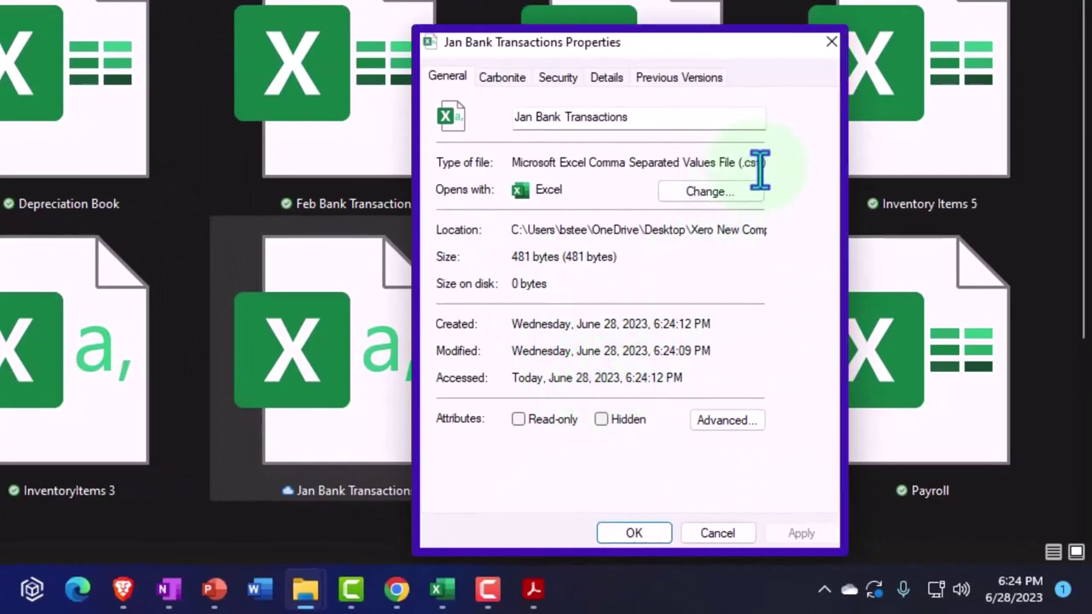
{"action": "left_click", "coordinate": [832, 41]}
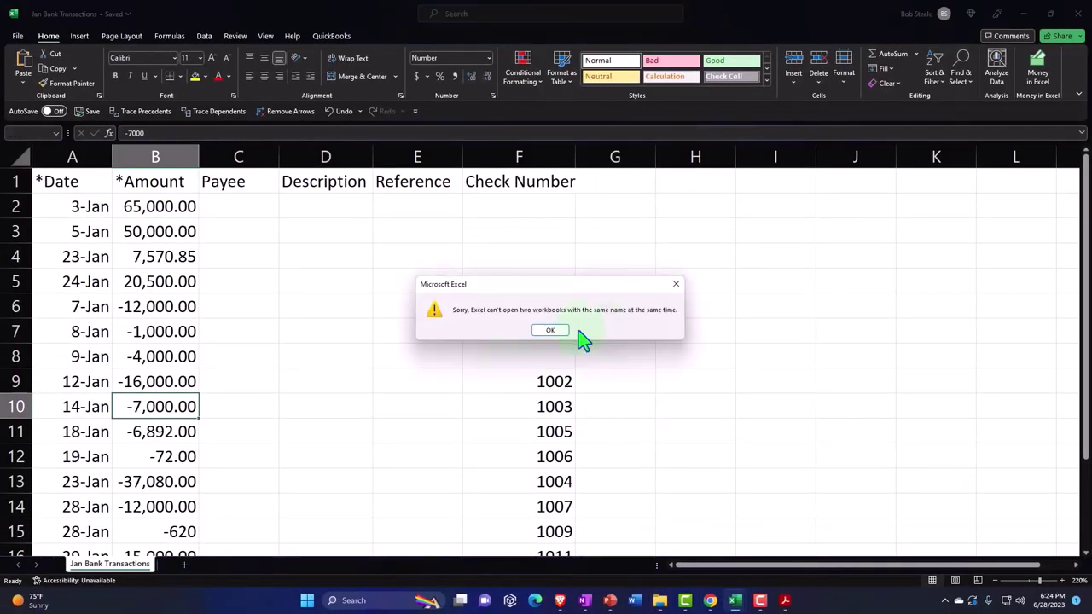
Close the open Jan Bank Transactions workbook, and open the CSV file from the folder to inspect its contents.
{"action": "left_click", "coordinate": [676, 284]}
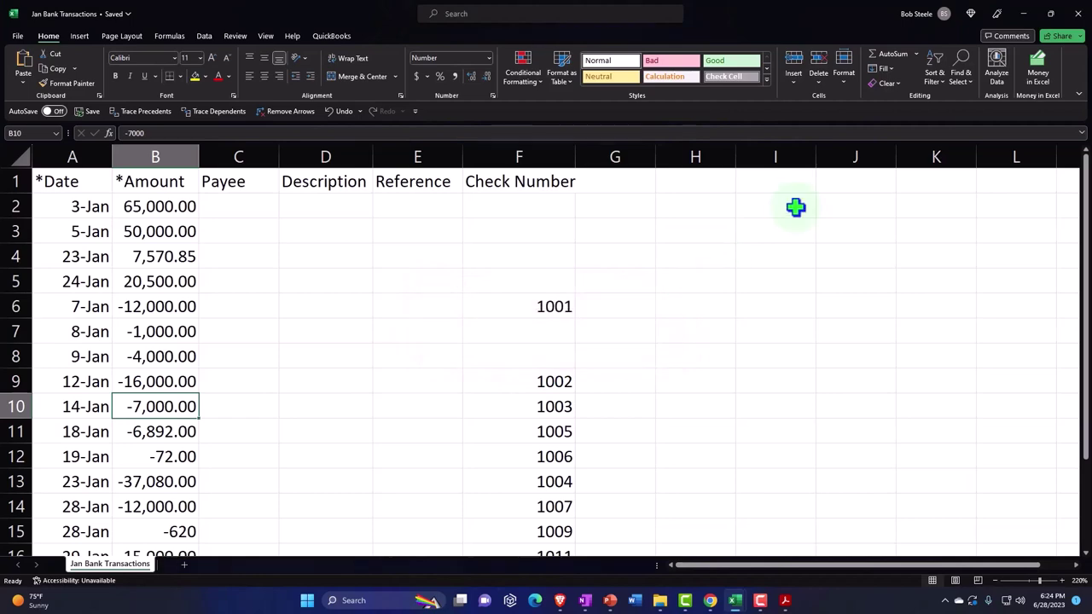
{"action": "left_click", "coordinate": [1078, 14]}
{"action": "left_click", "coordinate": [1077, 13]}
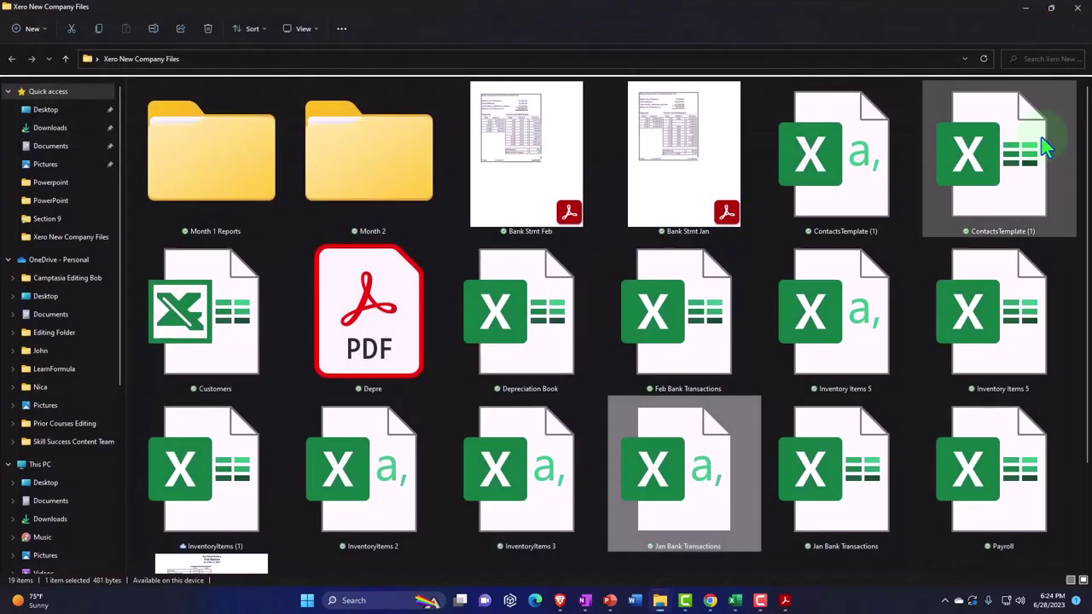
{"action": "double_click", "coordinate": [723, 493]}
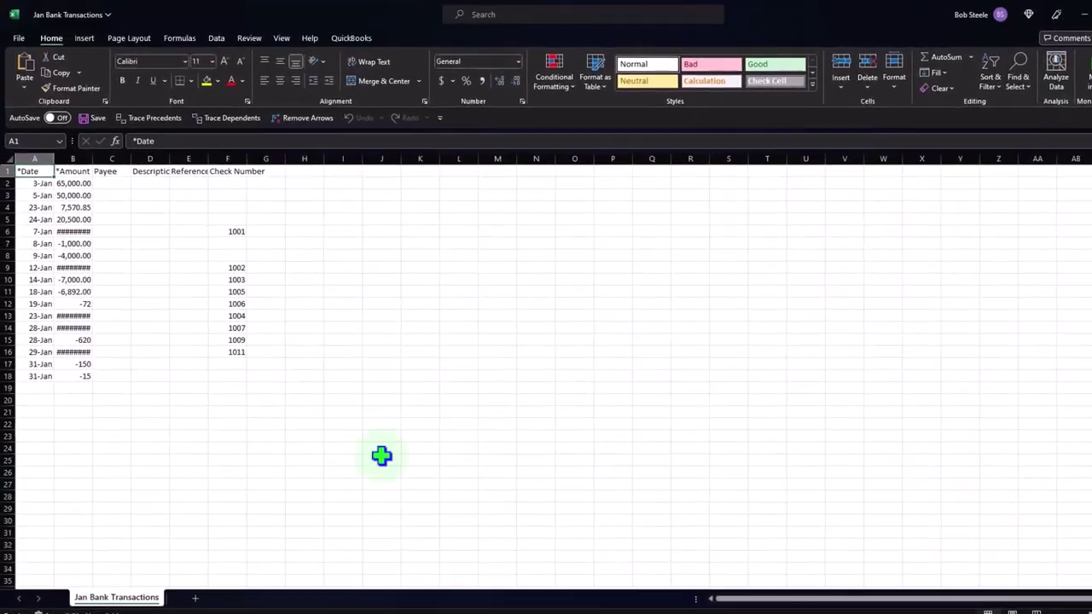
{"action": "left_click", "coordinate": [128, 391]}
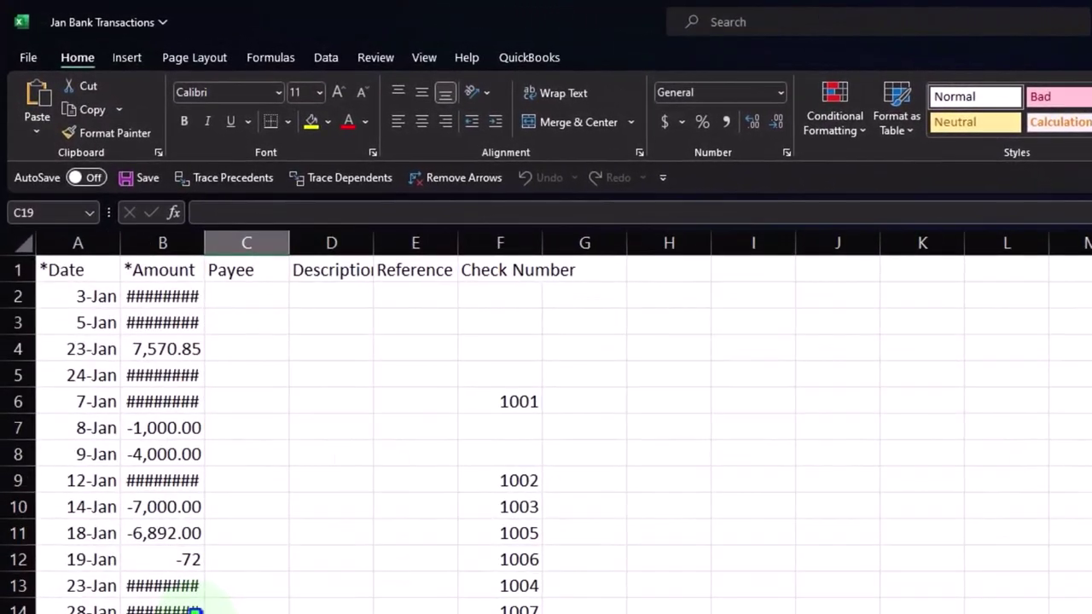
{"action": "scroll", "coordinate": [546, 426], "scroll_direction": "up", "scroll_amount": 1}
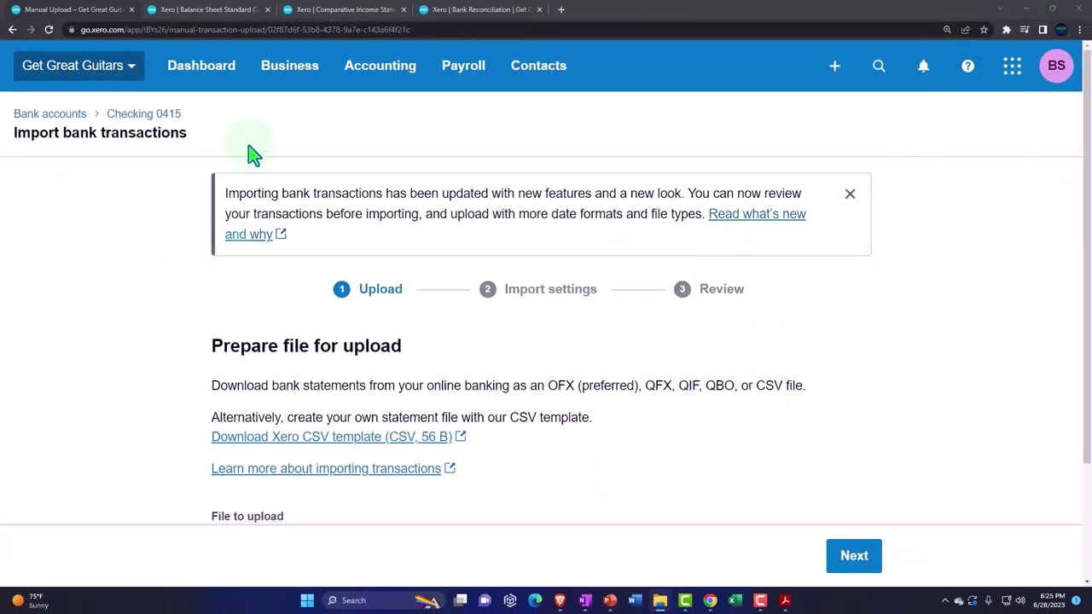
Look over the upload area of Xero's Import bank transactions page, and go to the Bank accounts page.
{"action": "left_click", "coordinate": [116, 10]}
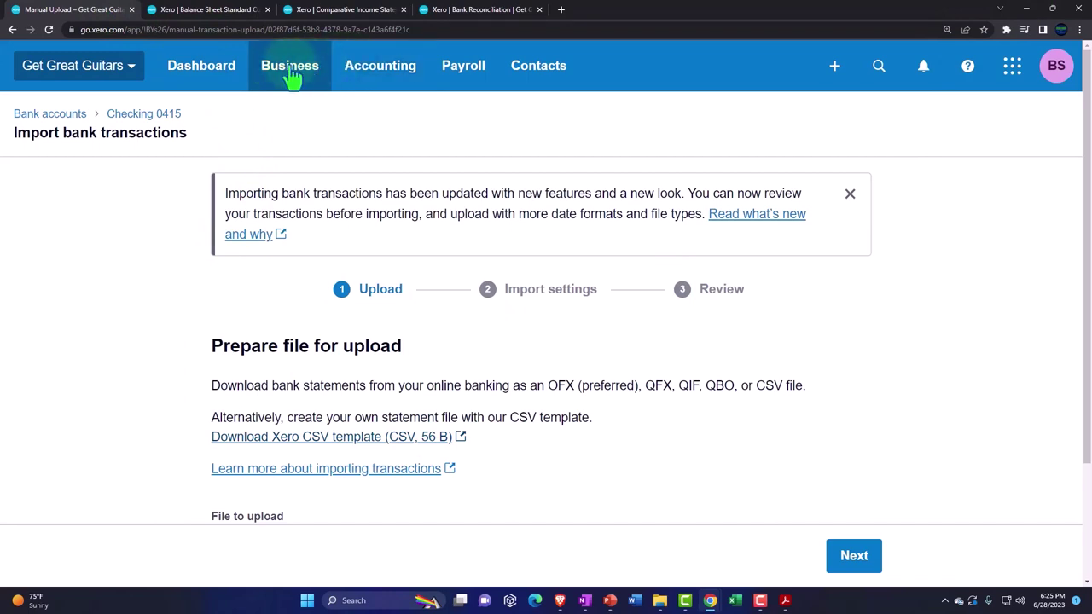
{"action": "scroll", "coordinate": [702, 463], "scroll_direction": "down", "scroll_amount": 3}
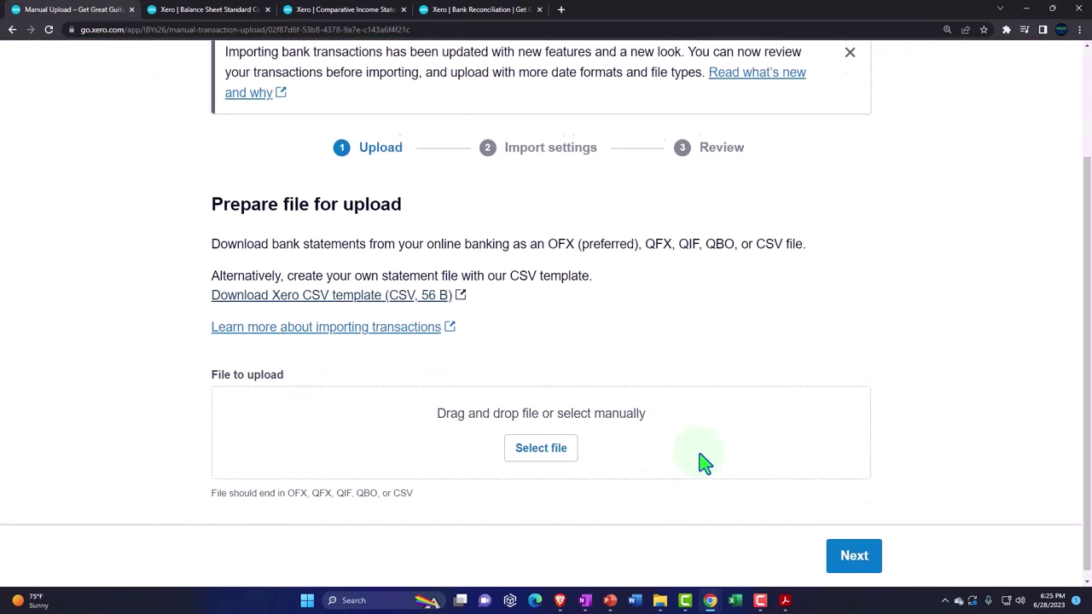
{"action": "scroll", "coordinate": [702, 463], "scroll_direction": "up", "scroll_amount": 3}
{"action": "left_click", "coordinate": [290, 79]}
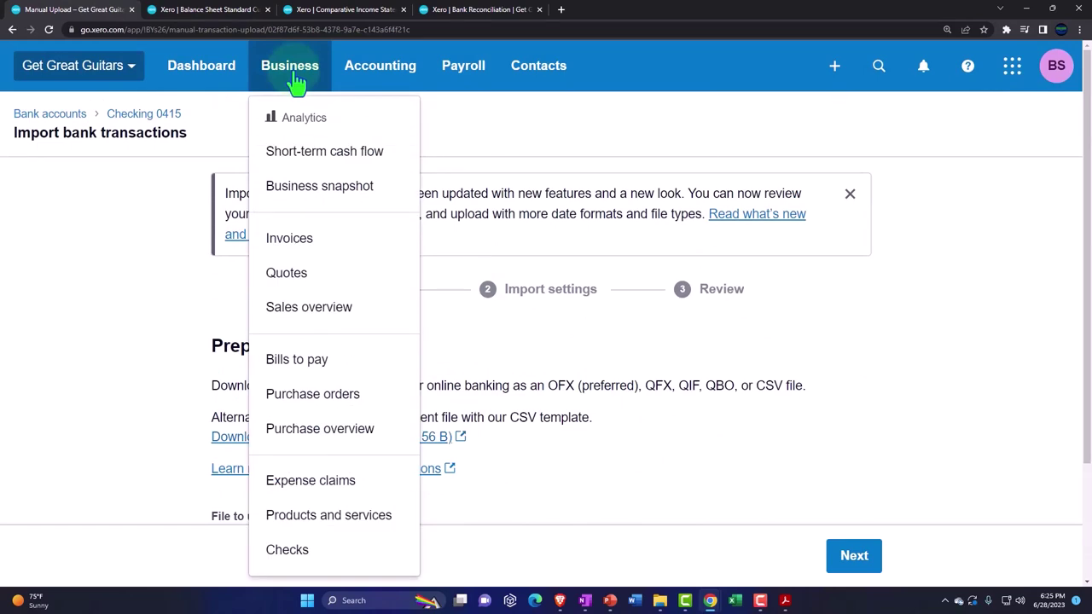
{"action": "left_click", "coordinate": [383, 77]}
{"action": "left_click", "coordinate": [384, 125]}
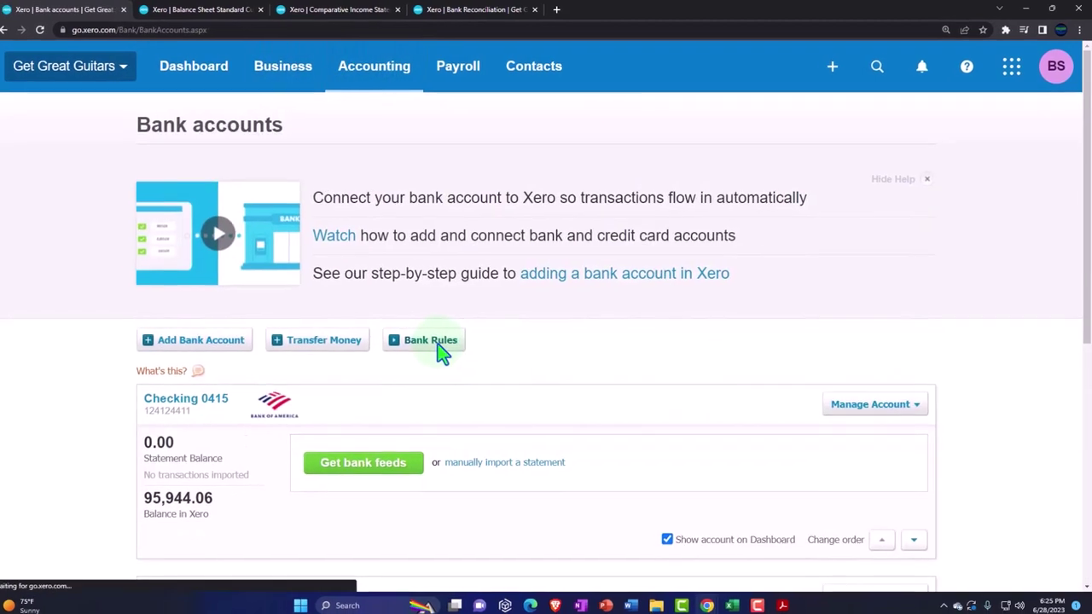
Open the account transactions of the Checking 0415 account from its management options.
{"action": "scroll", "coordinate": [715, 410], "scroll_direction": "down", "scroll_amount": 2}
{"action": "left_click", "coordinate": [870, 304]}
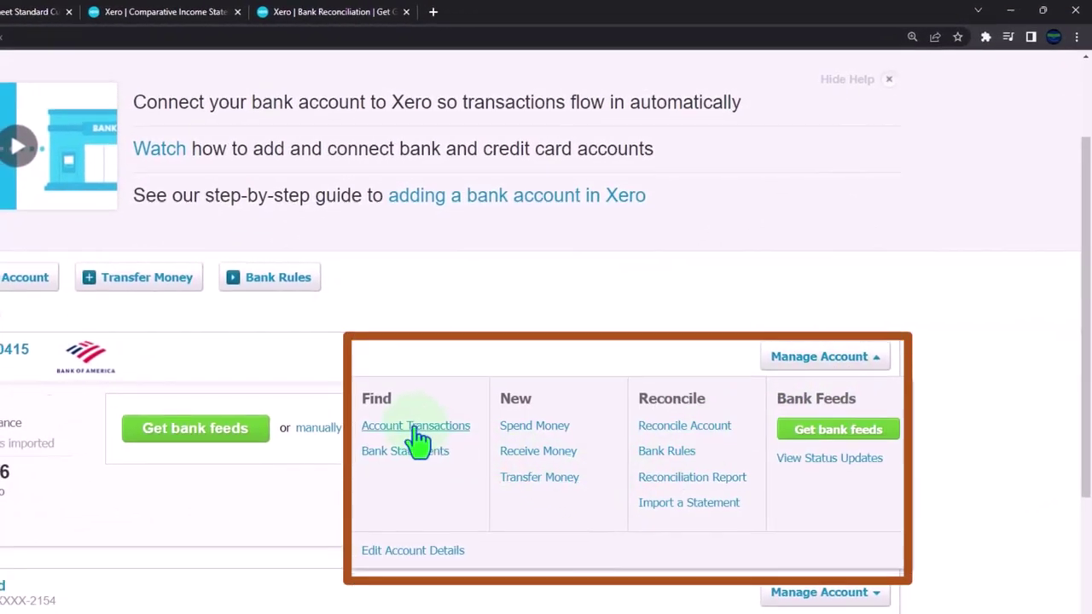
{"action": "left_click", "coordinate": [413, 434]}
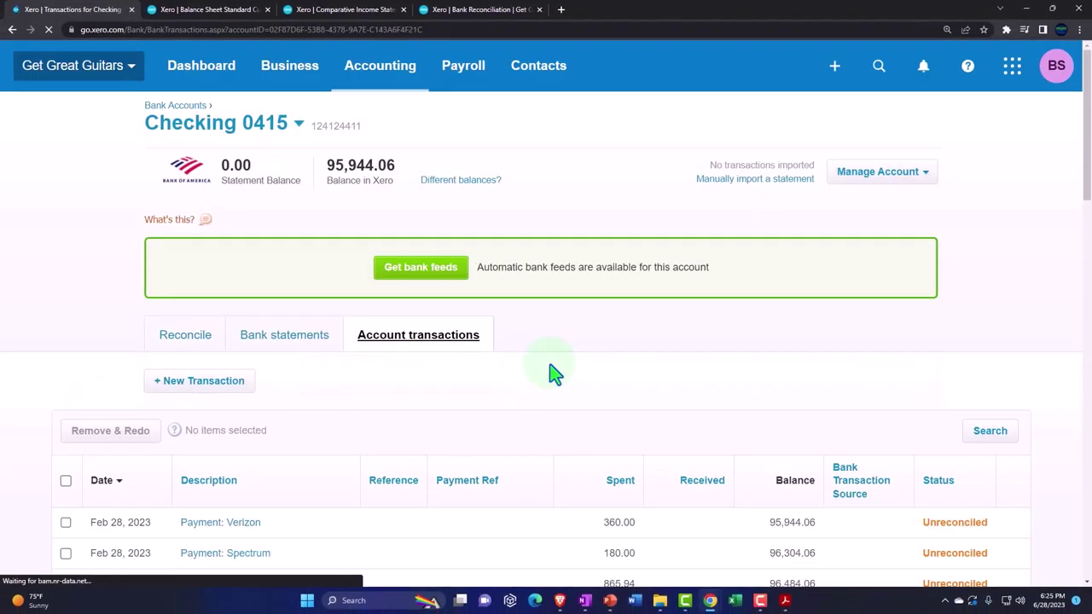
Look over the checking account's transactions, and open the Feb 28, 2023 Verizon payment to check its Mark as Reconciled option.
{"action": "scroll", "coordinate": [563, 399], "scroll_direction": "down", "scroll_amount": 2}
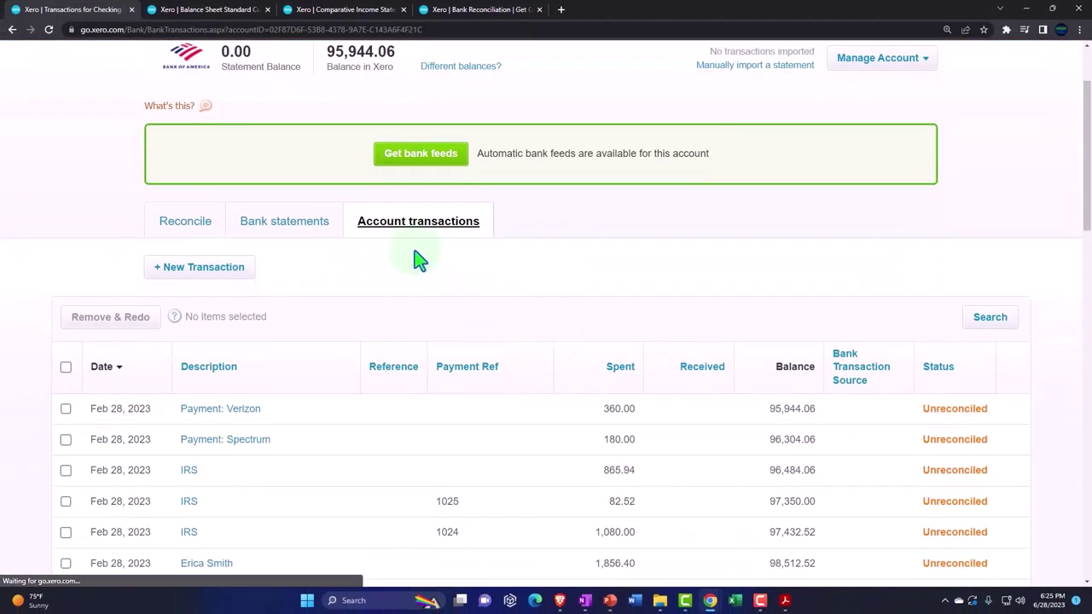
{"action": "scroll", "coordinate": [412, 245], "scroll_direction": "down", "scroll_amount": 1}
{"action": "scroll", "coordinate": [412, 246], "scroll_direction": "down", "scroll_amount": 1}
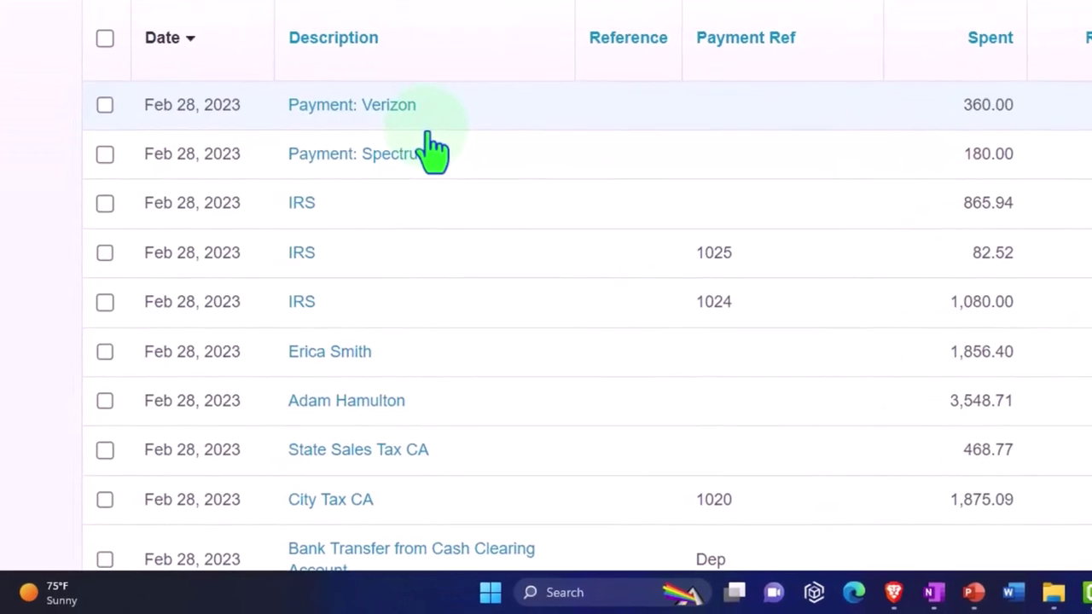
{"action": "scroll", "coordinate": [430, 149], "scroll_direction": "up", "scroll_amount": 1}
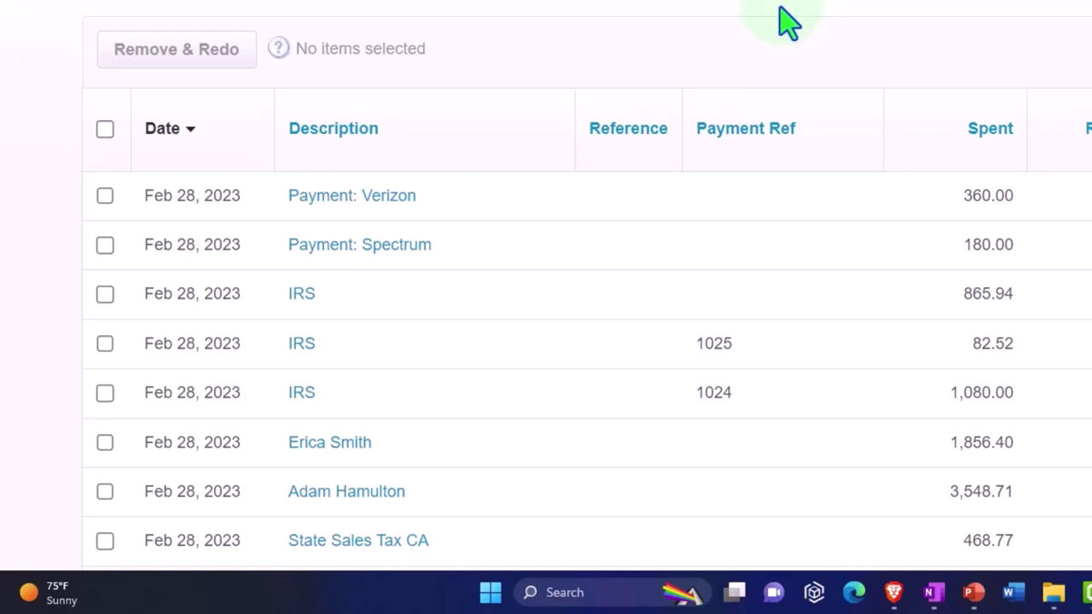
{"action": "scroll", "coordinate": [780, 27], "scroll_direction": "up", "scroll_amount": 1}
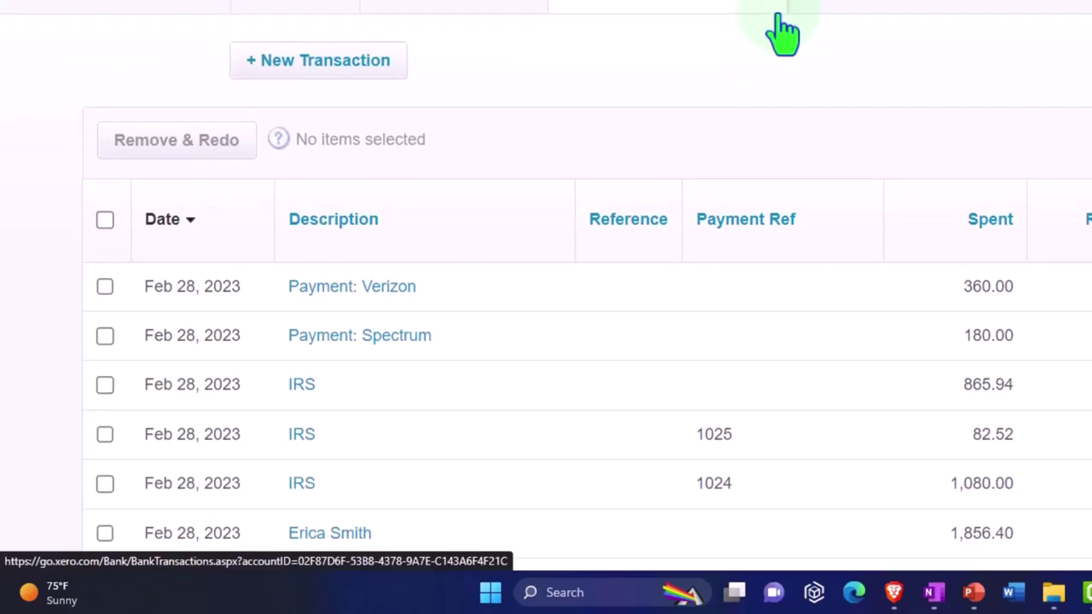
{"action": "scroll", "coordinate": [792, 66], "scroll_direction": "up", "scroll_amount": 1}
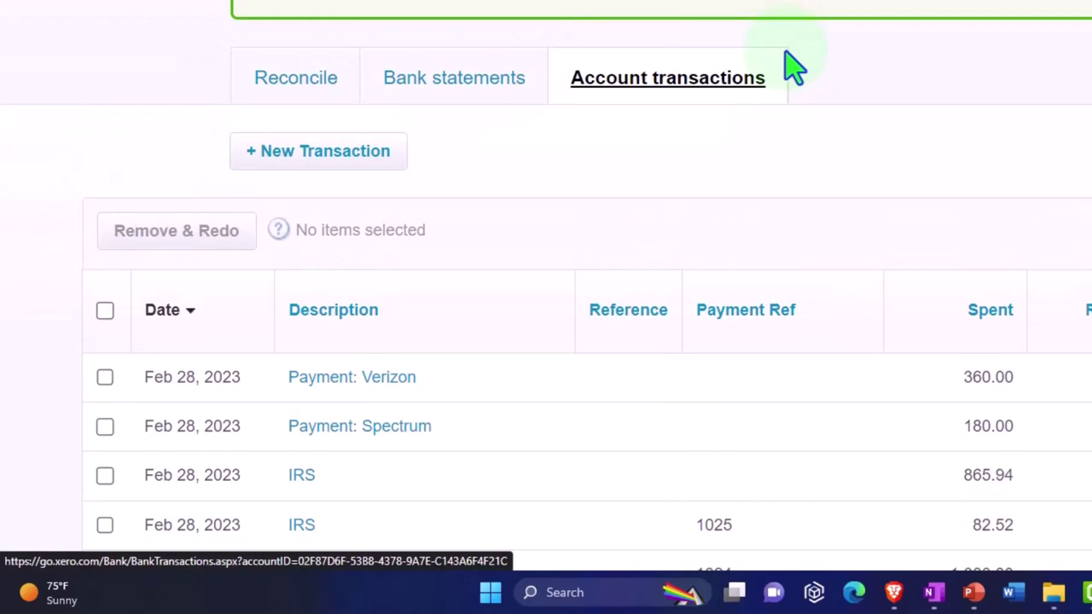
{"action": "scroll", "coordinate": [791, 70], "scroll_direction": "down", "scroll_amount": 3}
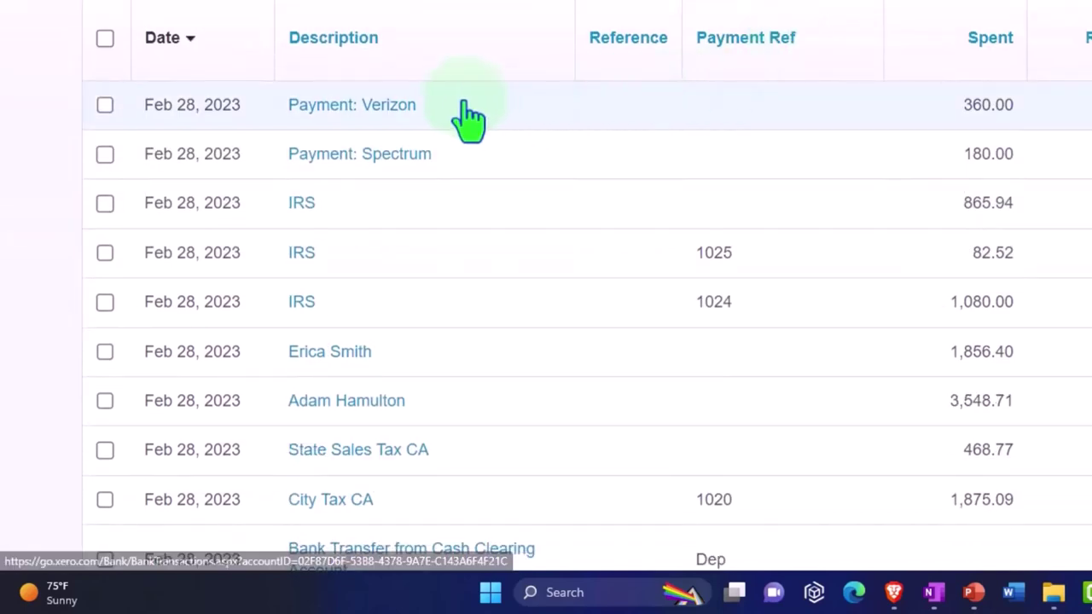
{"action": "left_click", "coordinate": [397, 117]}
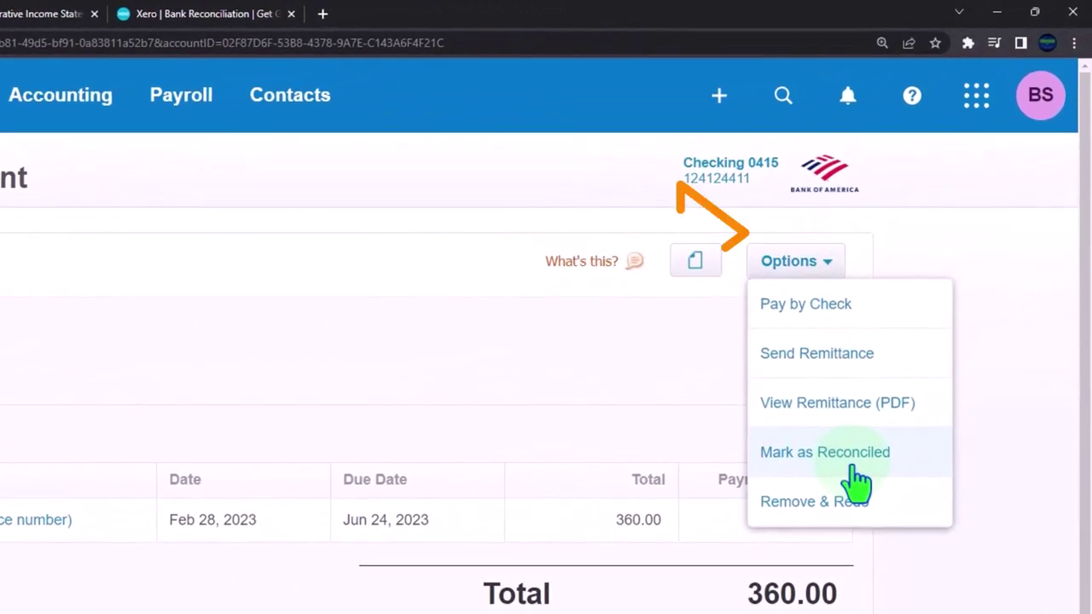
{"action": "left_click", "coordinate": [852, 469]}
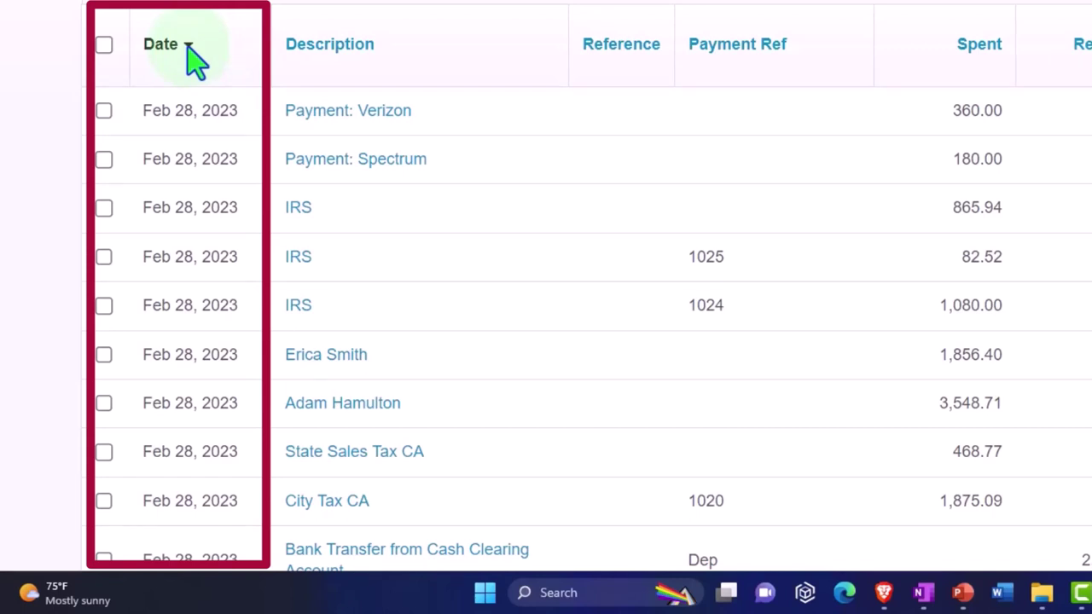
Sort the checking account's transactions by ascending date and by ascending description to compare the two orders.
{"action": "left_click", "coordinate": [195, 58]}
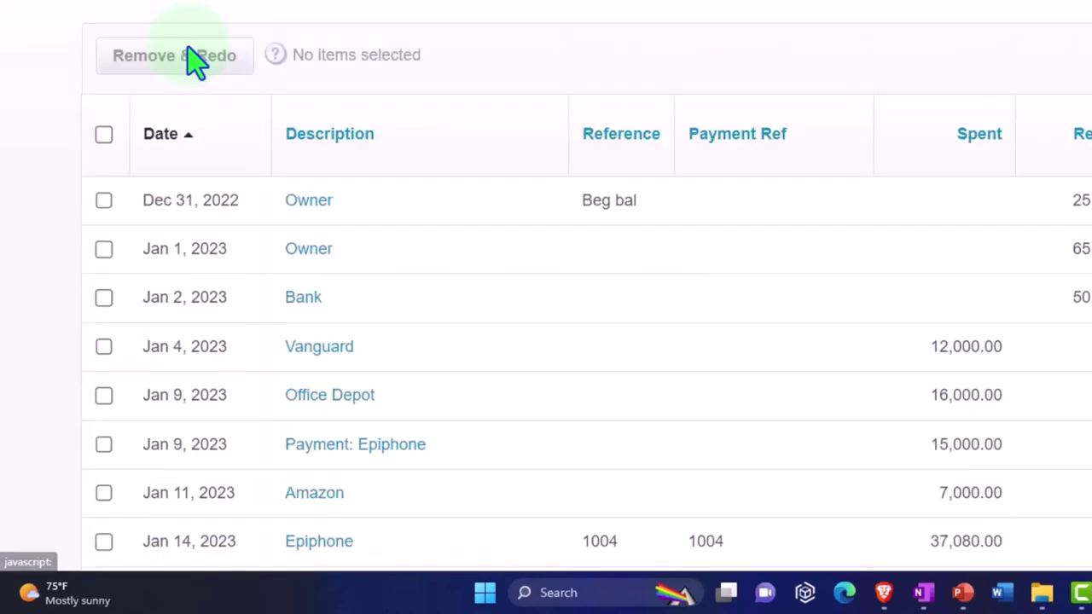
{"action": "scroll", "coordinate": [31, 232], "scroll_direction": "down", "scroll_amount": 1}
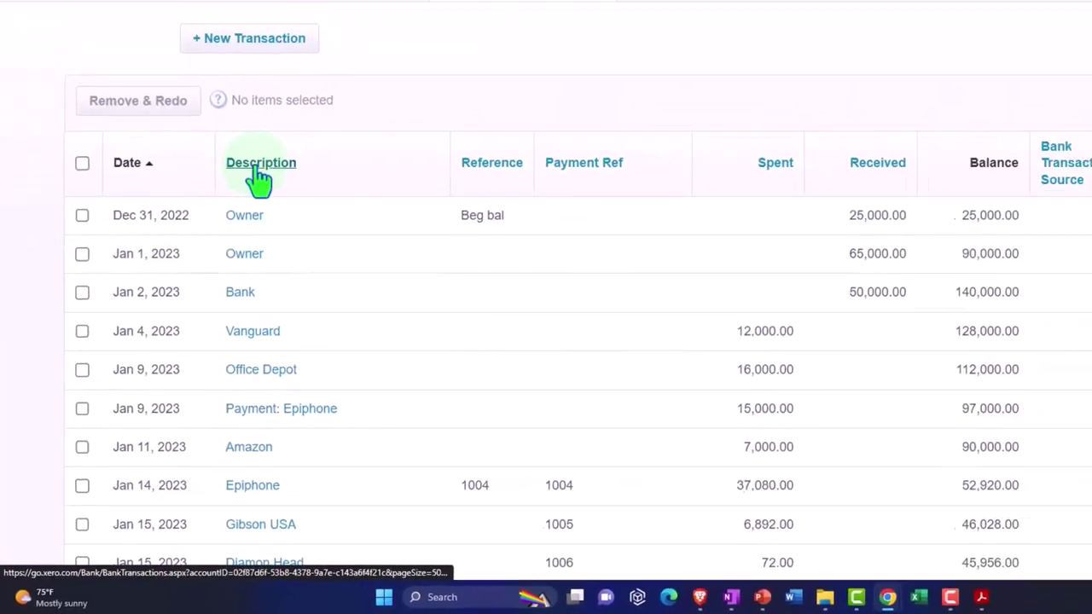
{"action": "left_click", "coordinate": [259, 166]}
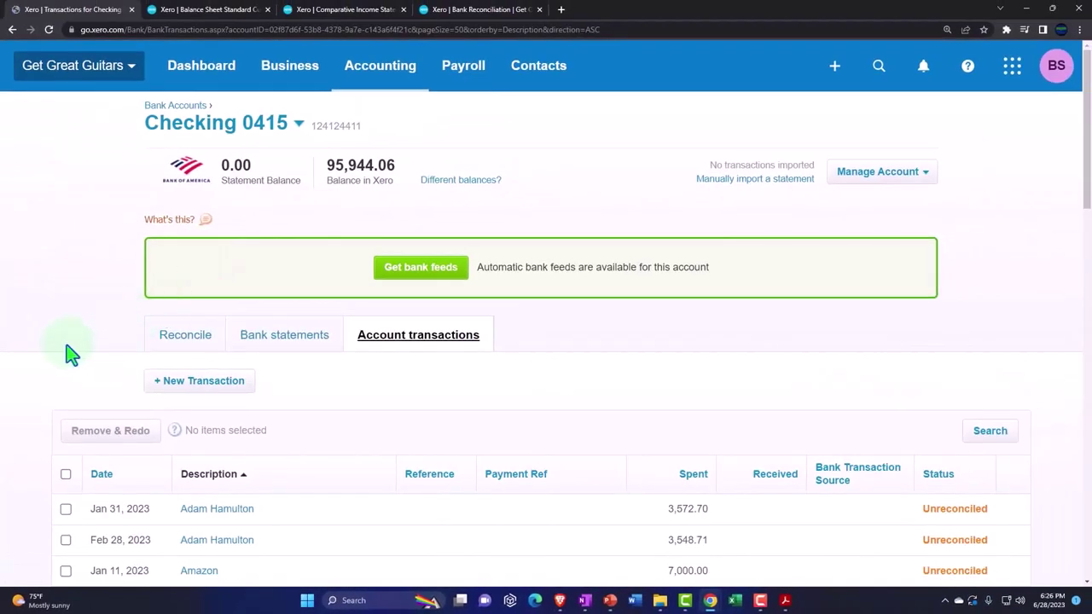
{"action": "scroll", "coordinate": [70, 353], "scroll_direction": "down", "scroll_amount": 1}
{"action": "scroll", "coordinate": [68, 350], "scroll_direction": "down", "scroll_amount": 3}
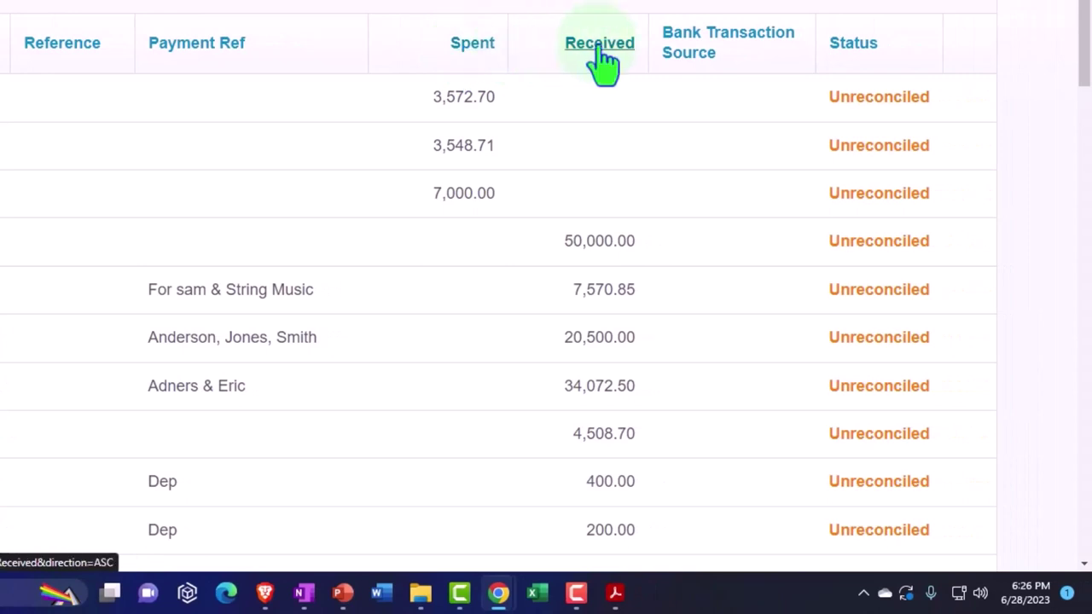
Sort the account transactions by amount received in ascending order and look over the deposits.
{"action": "left_click", "coordinate": [602, 62]}
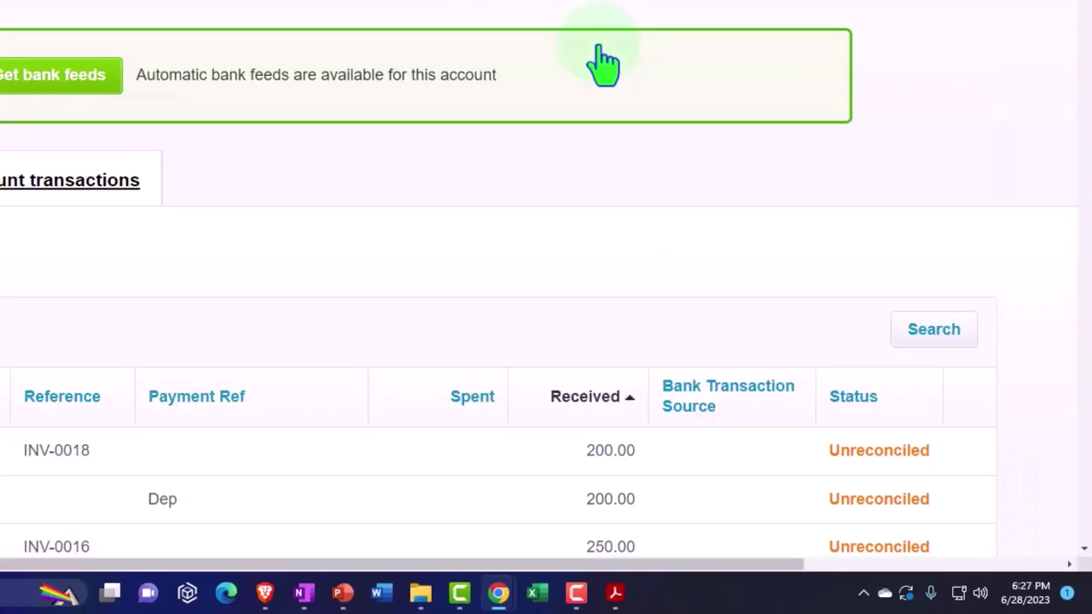
{"action": "scroll", "coordinate": [563, 94], "scroll_direction": "down", "scroll_amount": 3}
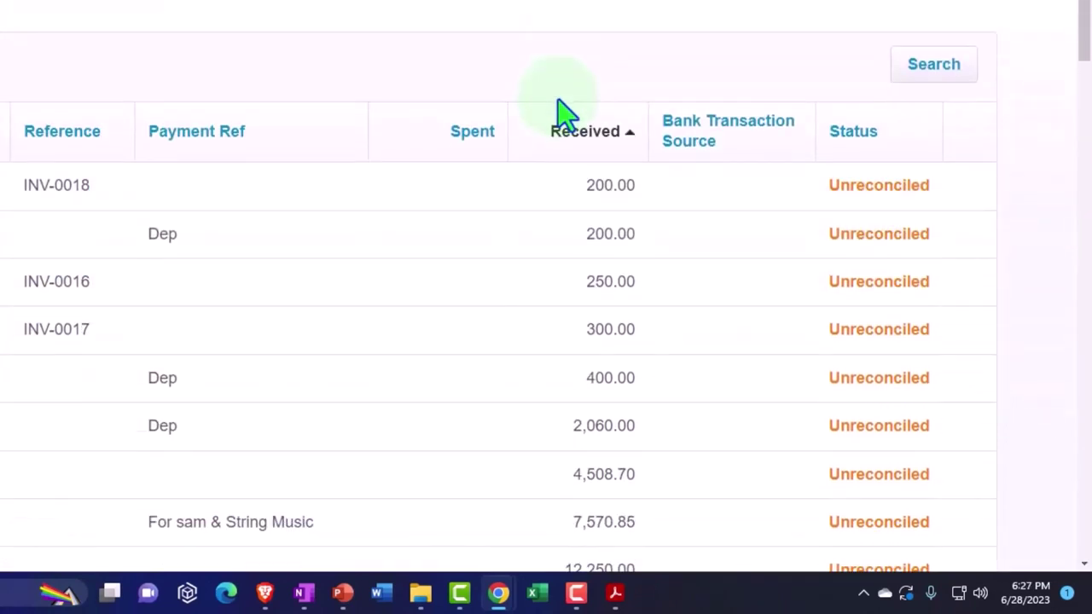
{"action": "scroll", "coordinate": [409, 183], "scroll_direction": "down", "scroll_amount": 1}
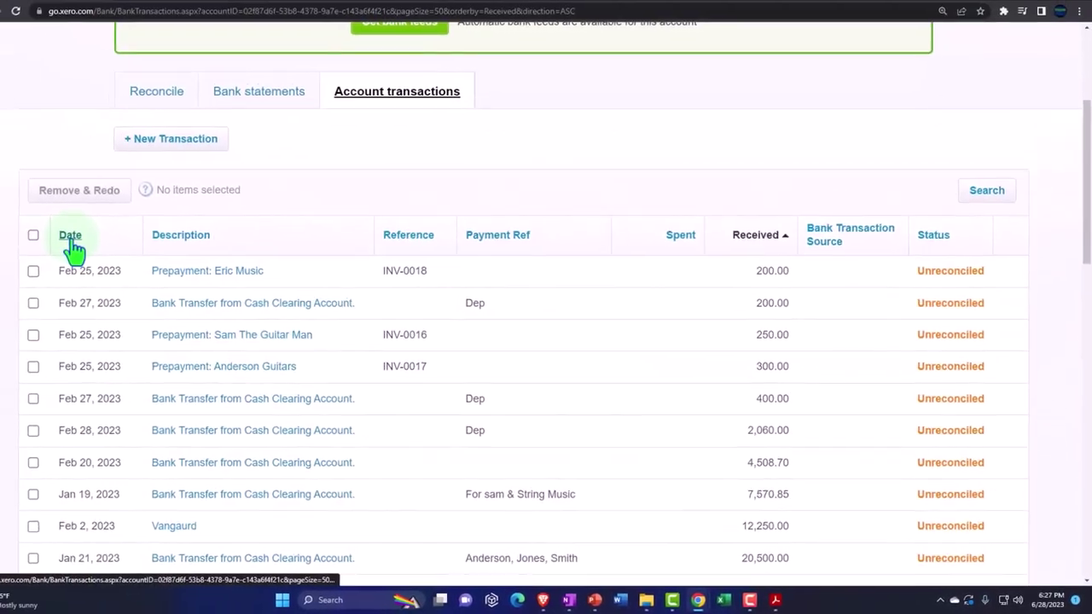
Sort the account transactions by date from oldest to newest and look through the January 2023 entries.
{"action": "left_click", "coordinate": [71, 238]}
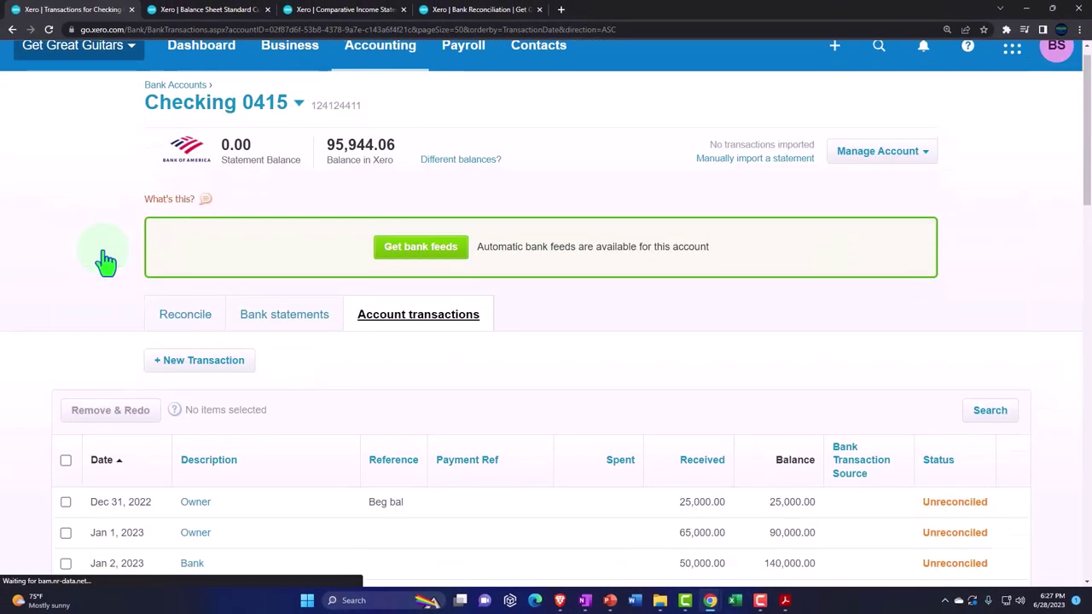
{"action": "scroll", "coordinate": [106, 263], "scroll_direction": "down", "scroll_amount": 2}
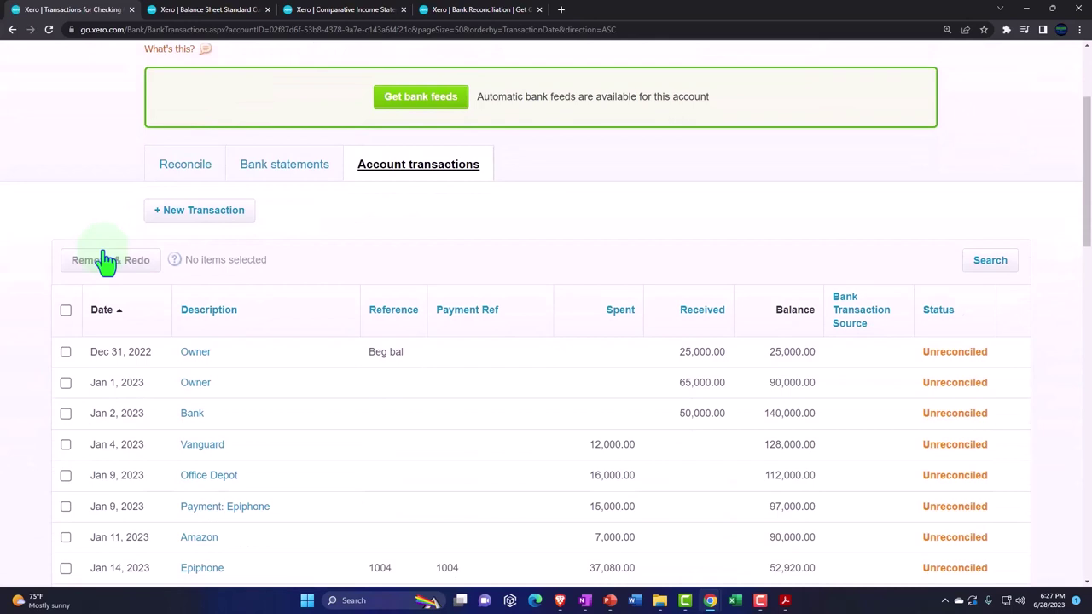
{"action": "scroll", "coordinate": [106, 263], "scroll_direction": "down", "scroll_amount": 1}
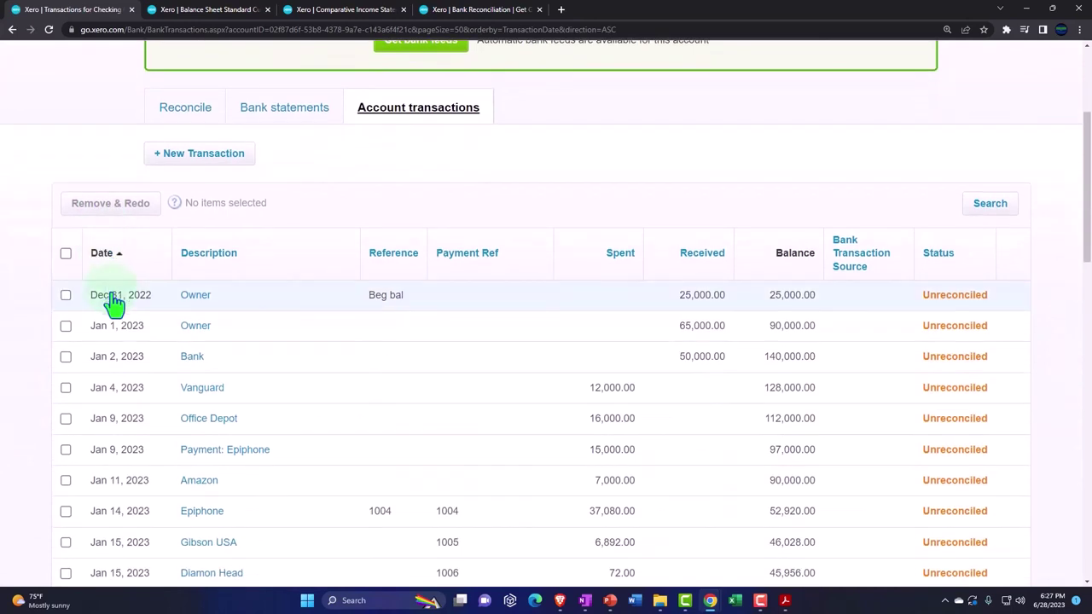
{"action": "scroll", "coordinate": [570, 344], "scroll_direction": "down", "scroll_amount": 2}
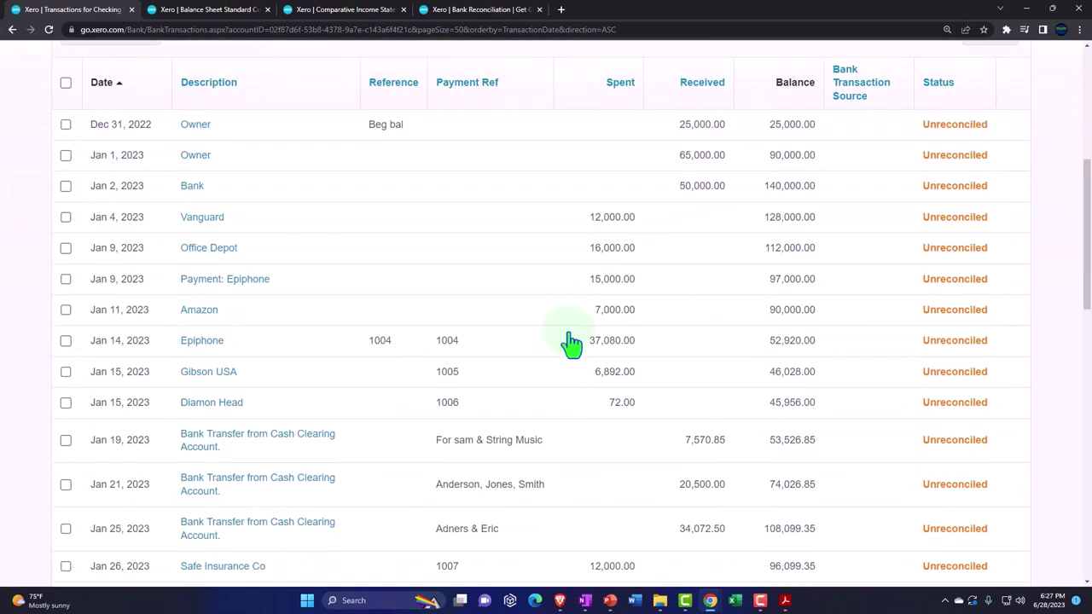
{"action": "scroll", "coordinate": [570, 344], "scroll_direction": "up", "scroll_amount": 2}
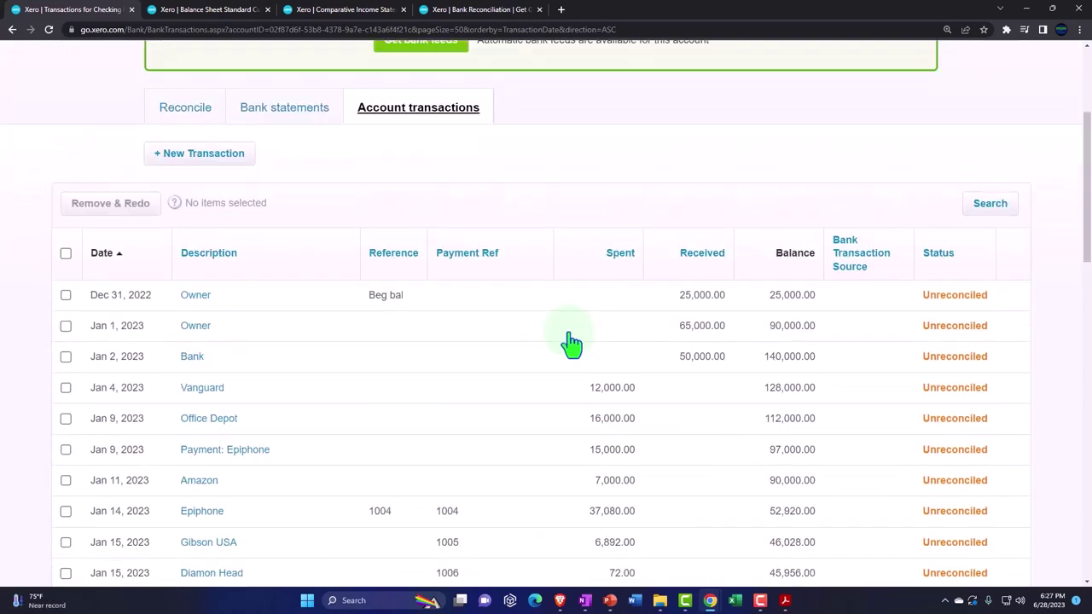
Switch to the January bank statement PDF, highlight the total additions amount, and look over the deposits, checks and withdrawals.
{"action": "left_click", "coordinate": [791, 604]}
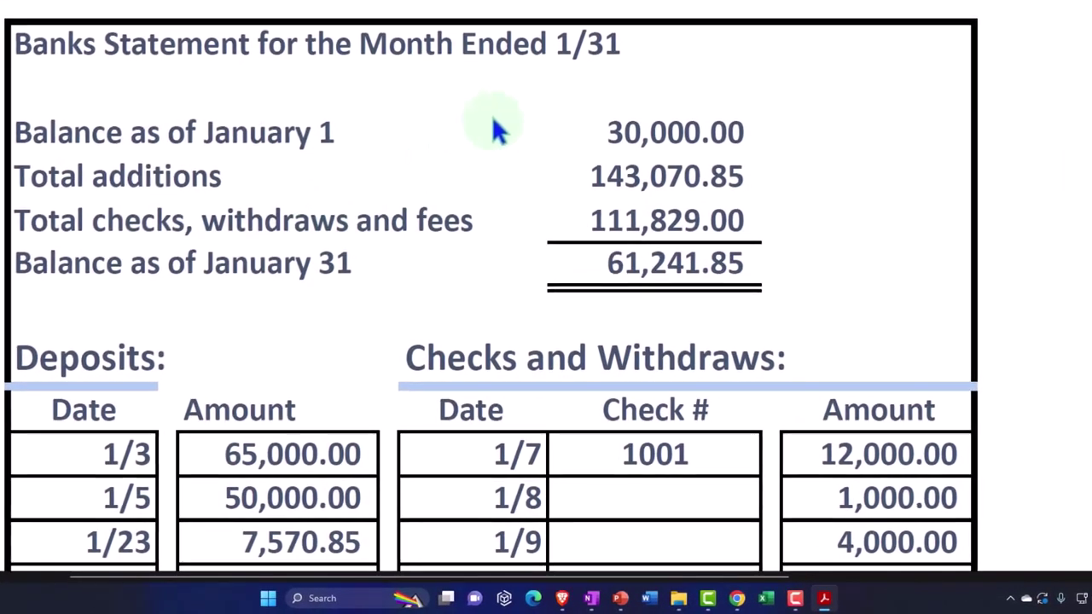
{"action": "left_click_drag", "start_coordinate": [602, 130], "coordinate": [759, 126]}
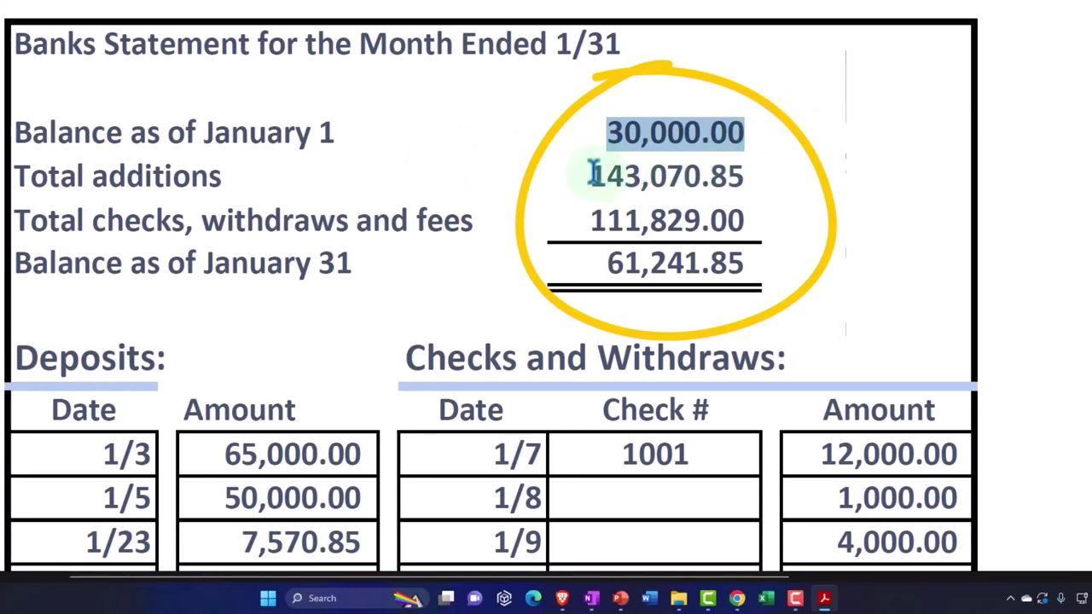
{"action": "left_click_drag", "start_coordinate": [593, 174], "coordinate": [761, 168]}
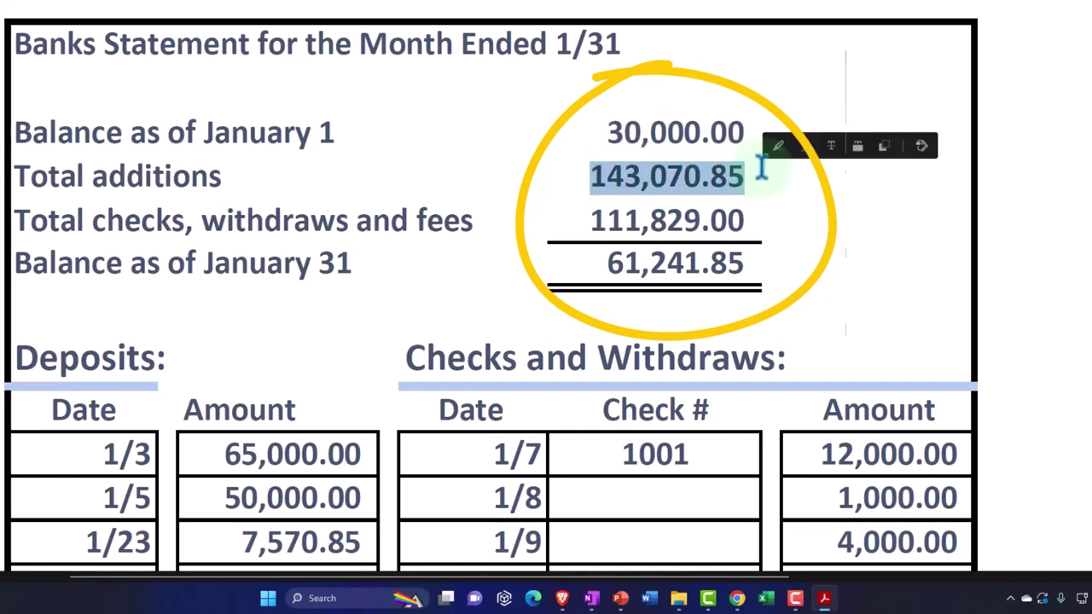
{"action": "left_click", "coordinate": [778, 153]}
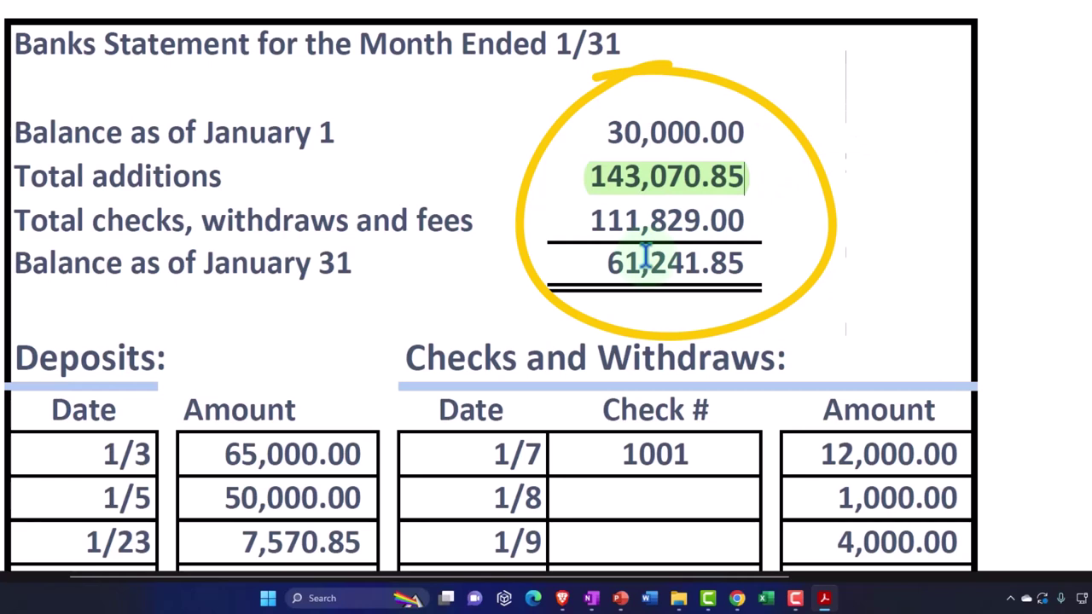
{"action": "scroll", "coordinate": [646, 256], "scroll_direction": "down", "scroll_amount": 4}
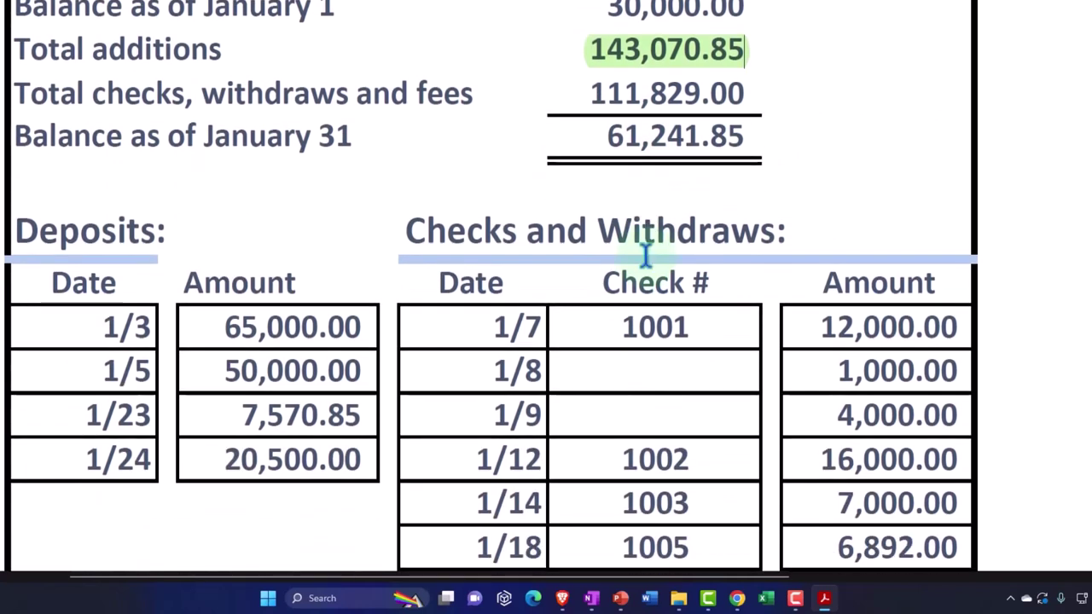
{"action": "scroll", "coordinate": [145, 226], "scroll_direction": "down", "scroll_amount": 1}
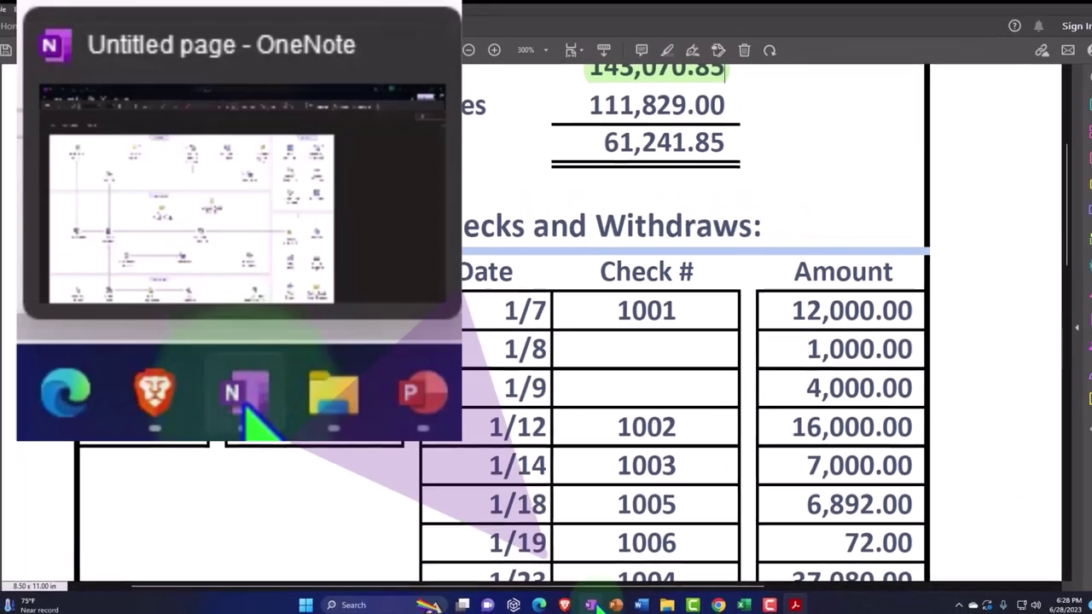
Look at the accounting flowchart in OneNote, revisit the bank statement, and return to the checking account's transactions in Xero.
{"action": "left_click", "coordinate": [591, 604]}
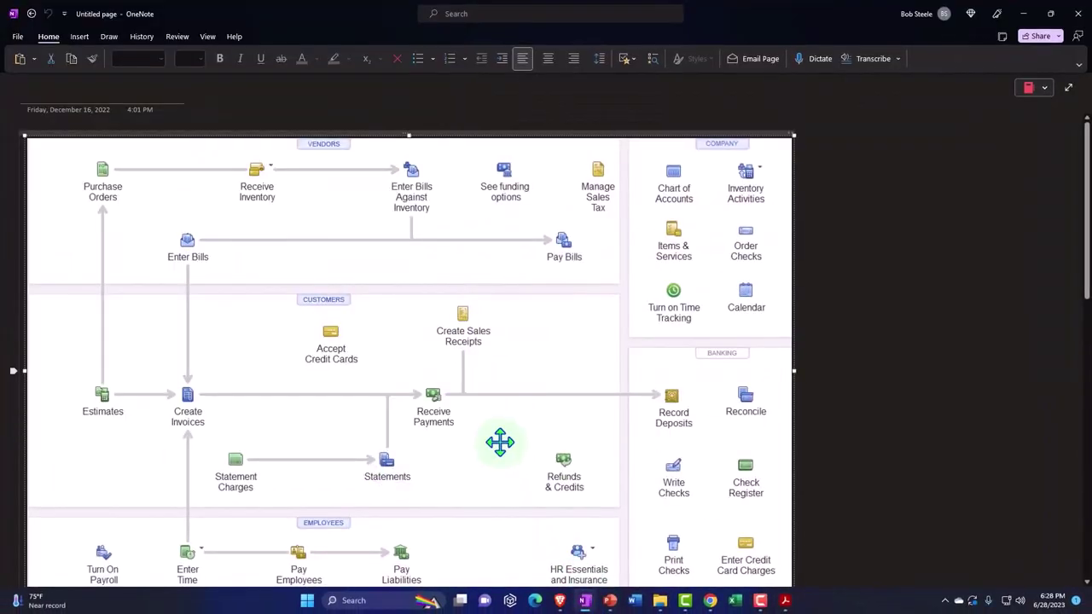
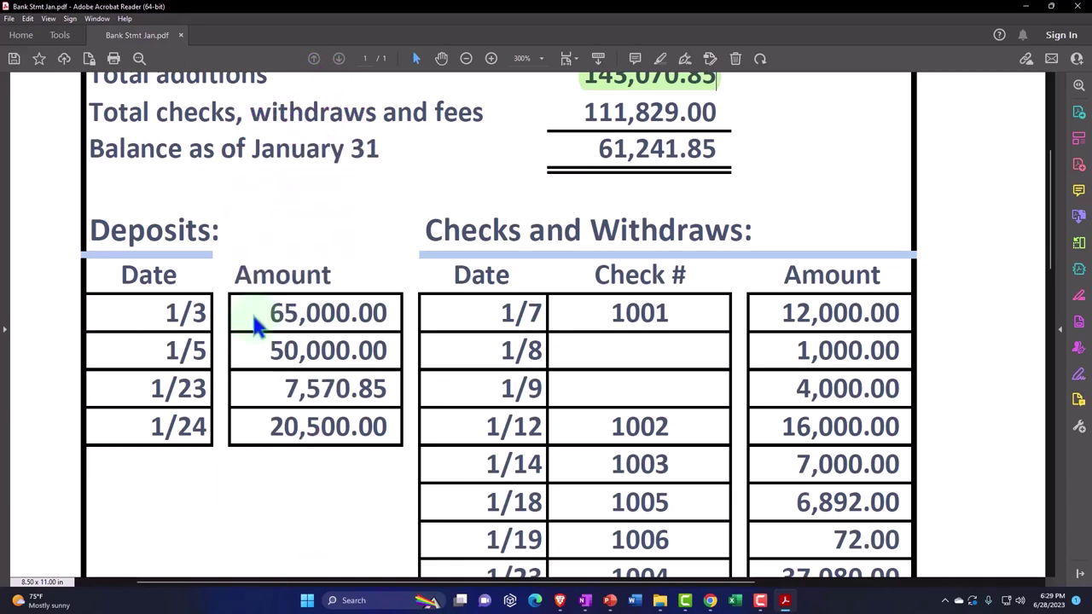
{"action": "left_click", "coordinate": [785, 600]}
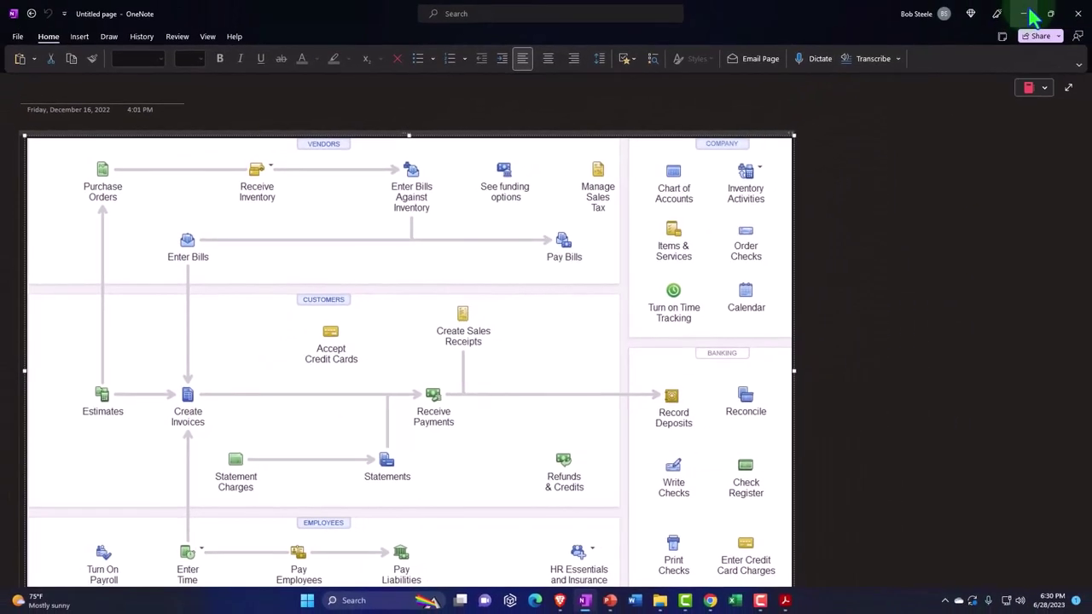
{"action": "left_click", "coordinate": [1033, 12]}
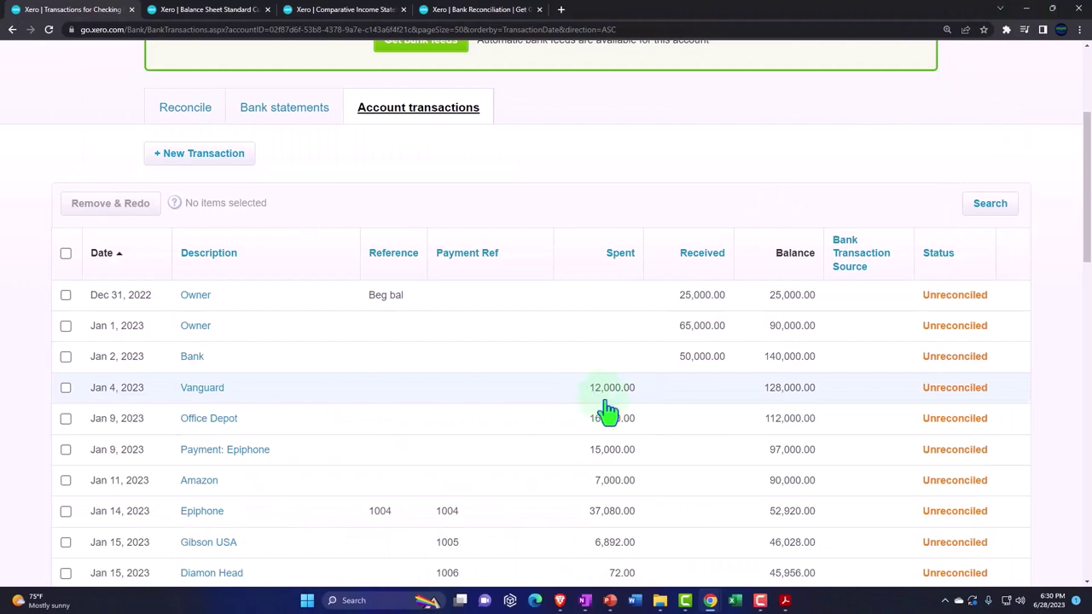
Switch to the January bank statement PDF, review the deposits and withdrawals, and select the 1/3 deposit amount of 65,000.00.
{"action": "left_click", "coordinate": [785, 601]}
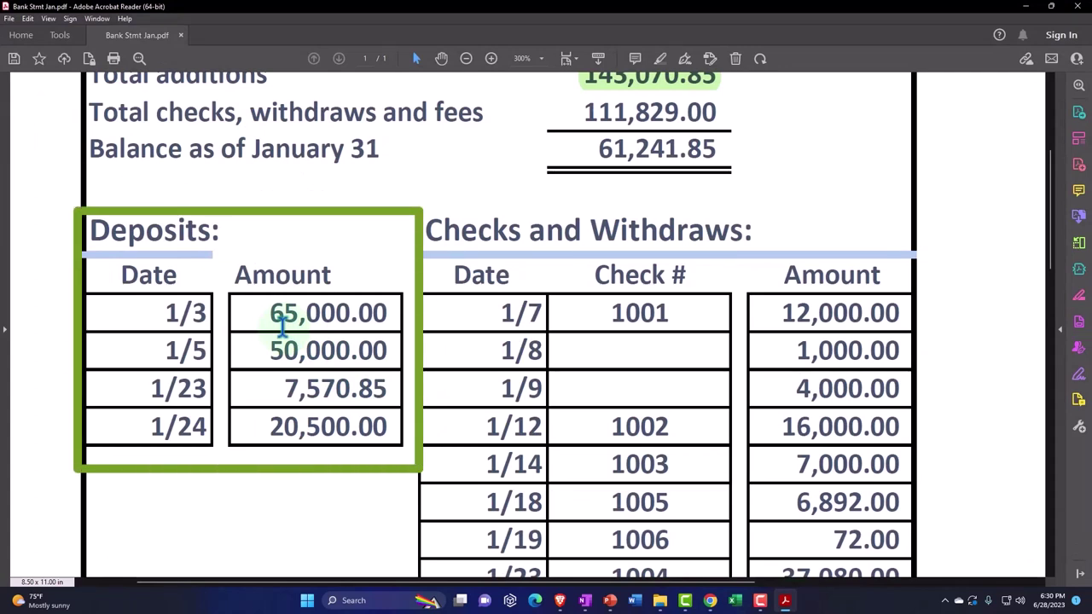
{"action": "left_click", "coordinate": [159, 314]}
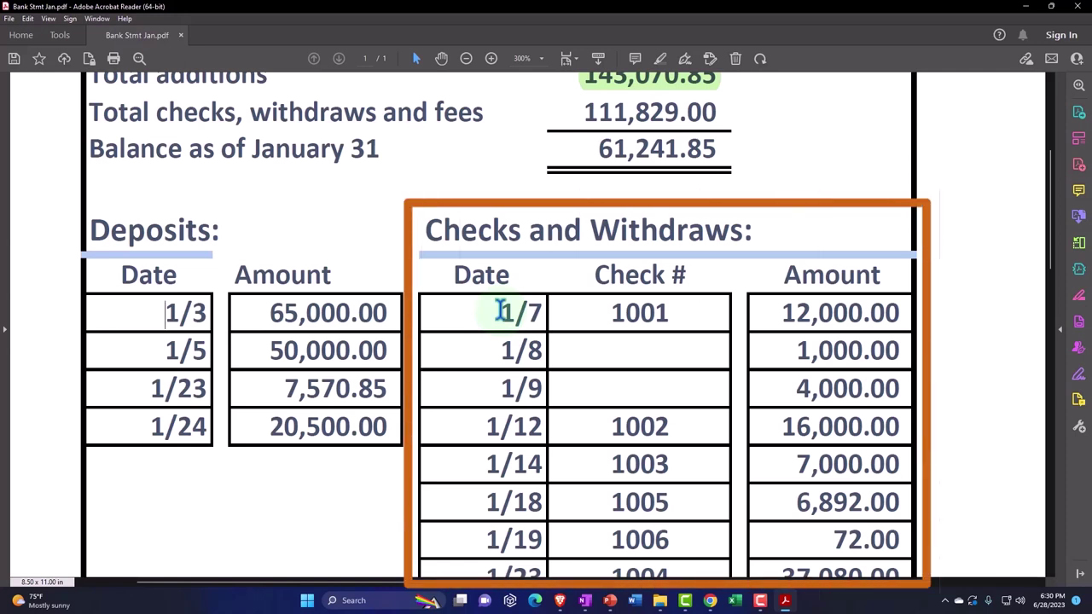
{"action": "left_click_drag", "start_coordinate": [270, 312], "coordinate": [386, 309]}
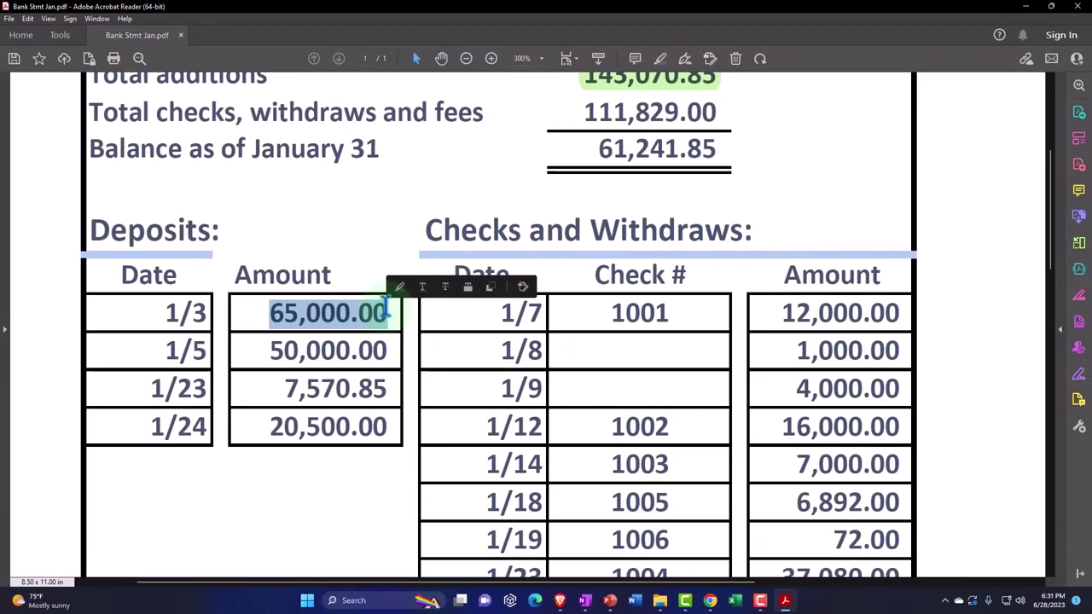
{"action": "left_click_drag", "start_coordinate": [386, 309], "coordinate": [375, 327]}
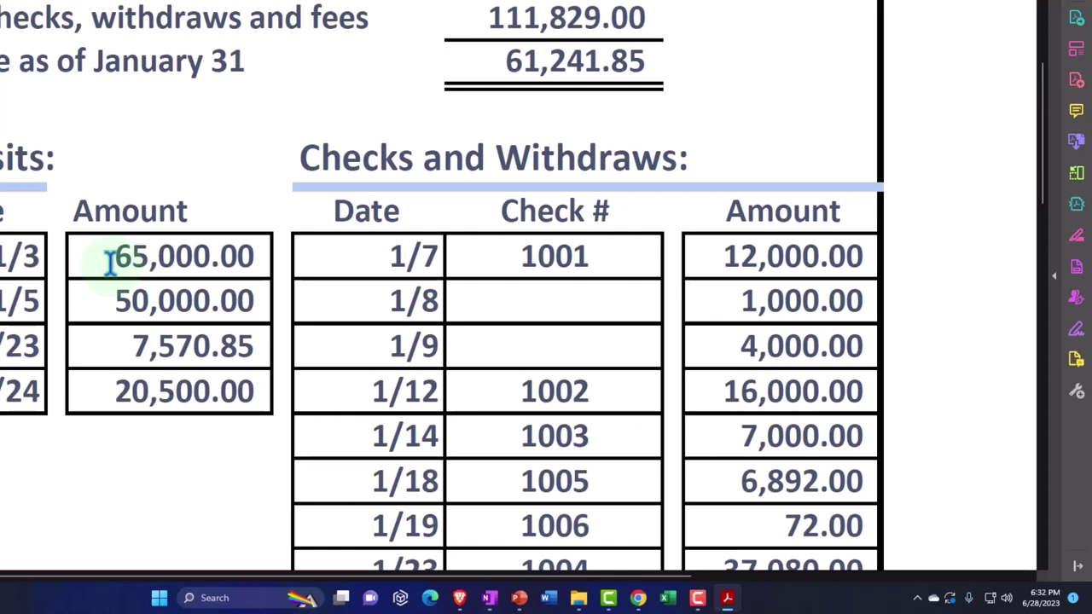
{"action": "left_click_drag", "start_coordinate": [111, 263], "coordinate": [253, 264]}
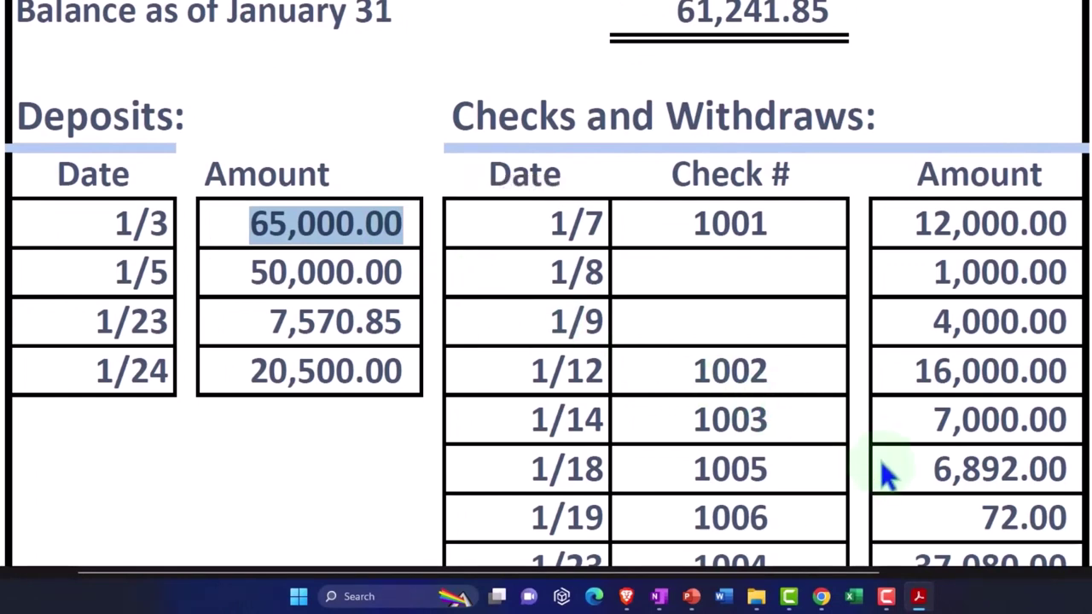
Return to the checking account's transactions in Xero and open the Jan 1, 2023 Owner deposit in a separate tab.
{"action": "mouse_move", "coordinate": [919, 597]}
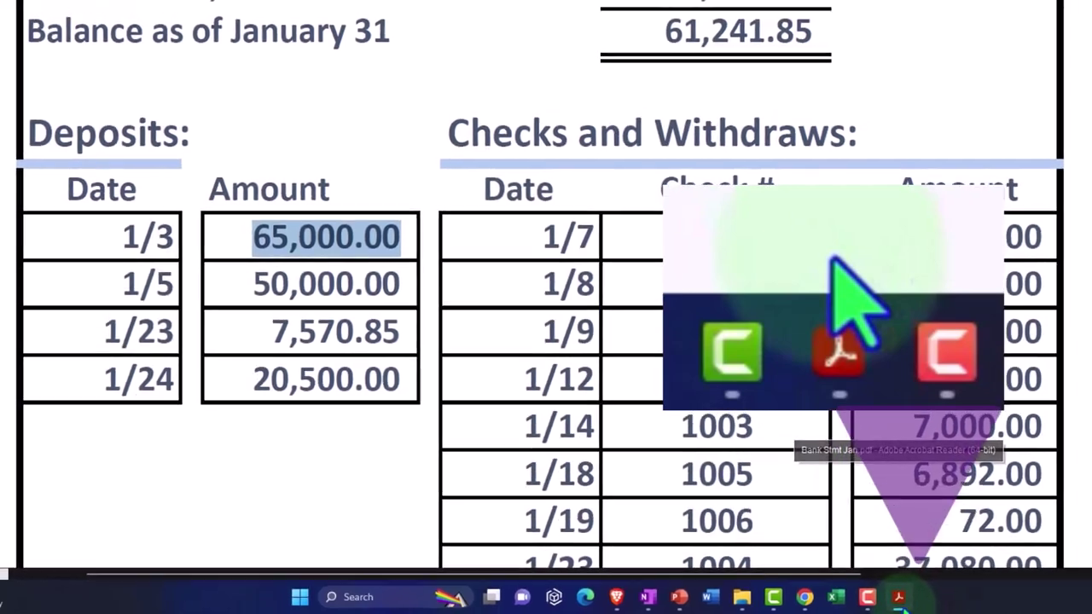
{"action": "left_click", "coordinate": [919, 597]}
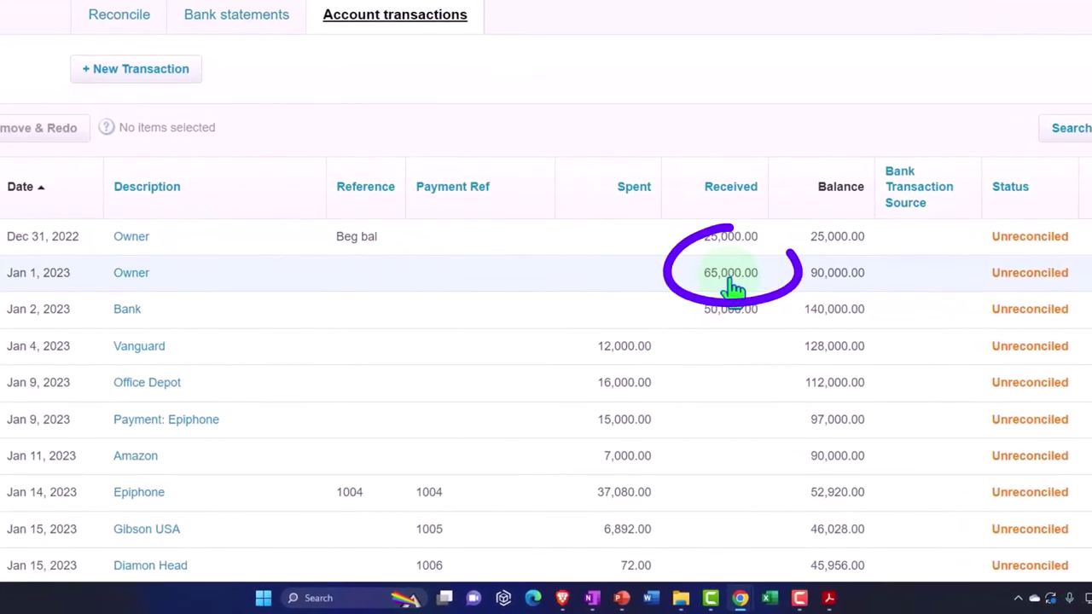
{"action": "right_click", "coordinate": [140, 278]}
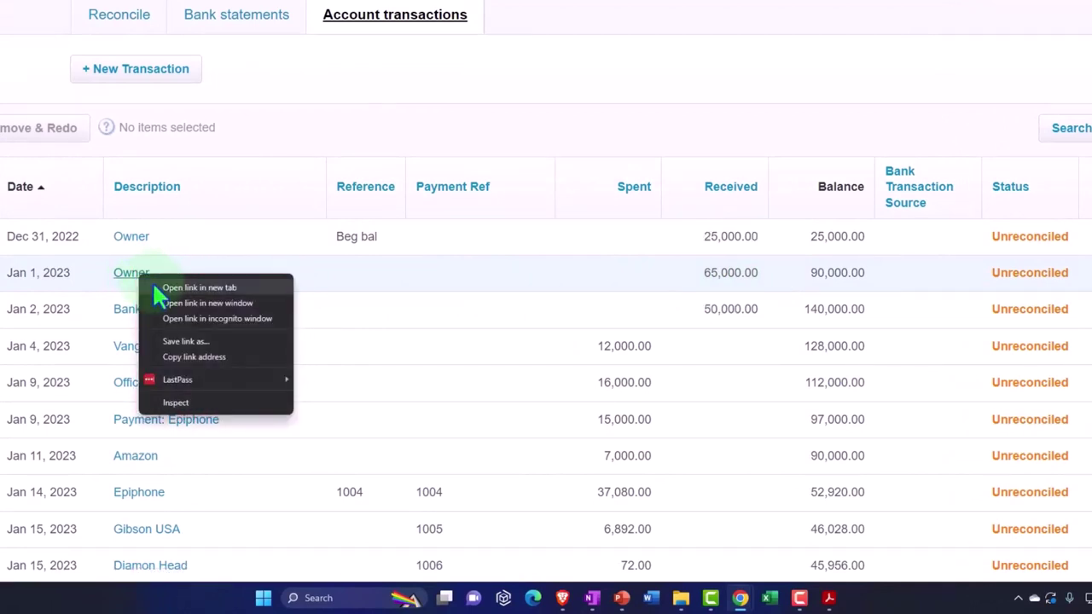
{"action": "left_click", "coordinate": [154, 286]}
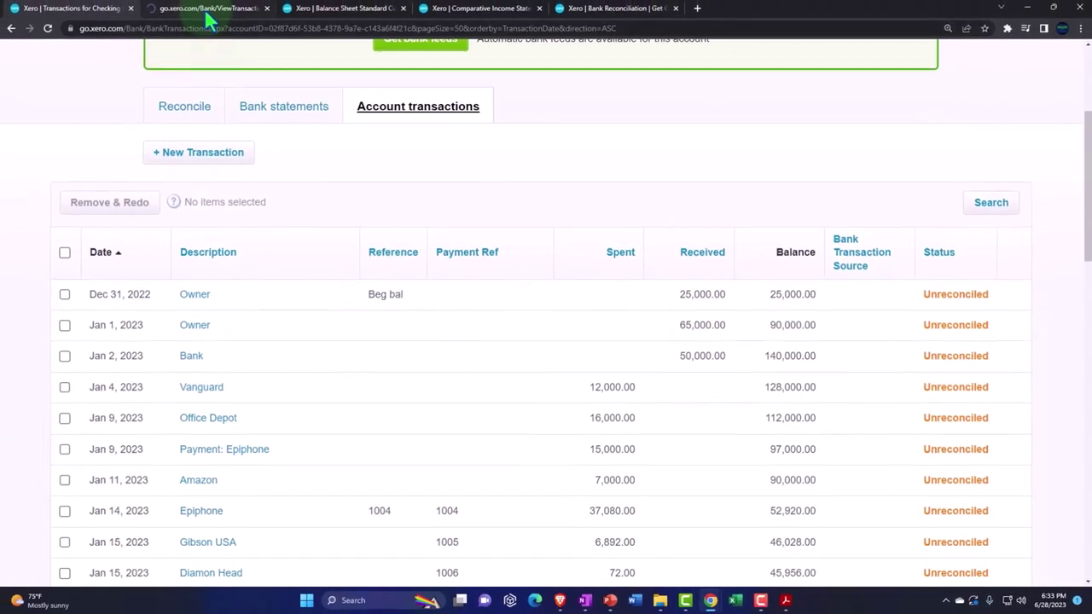
{"action": "left_click", "coordinate": [205, 16]}
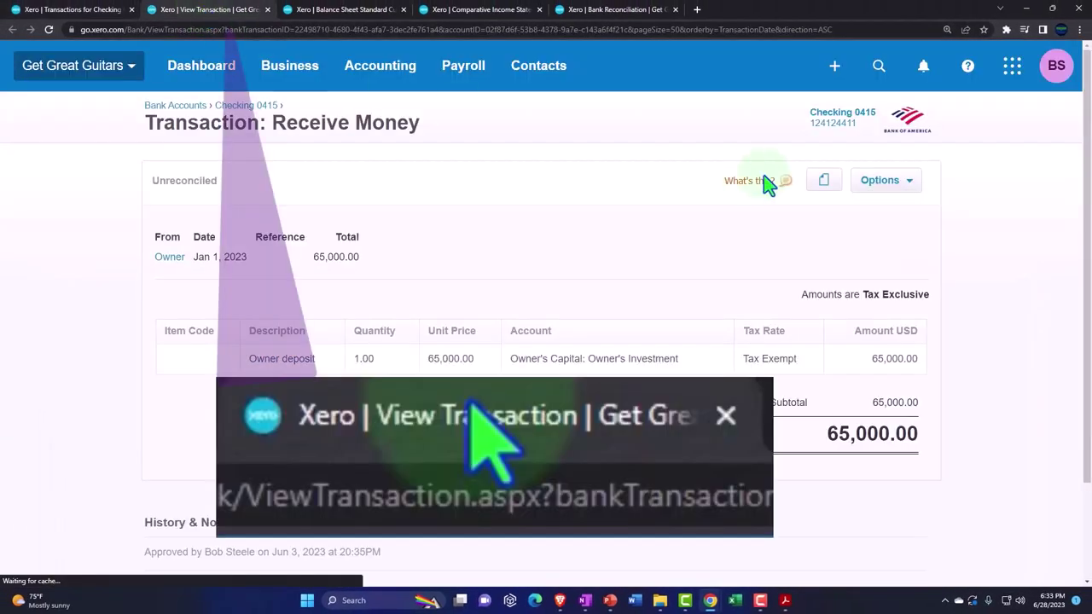
Mark the Jan 1, 2023 Owner deposit of 65,000.00 as reconciled and accept the warning.
{"action": "left_click", "coordinate": [908, 191]}
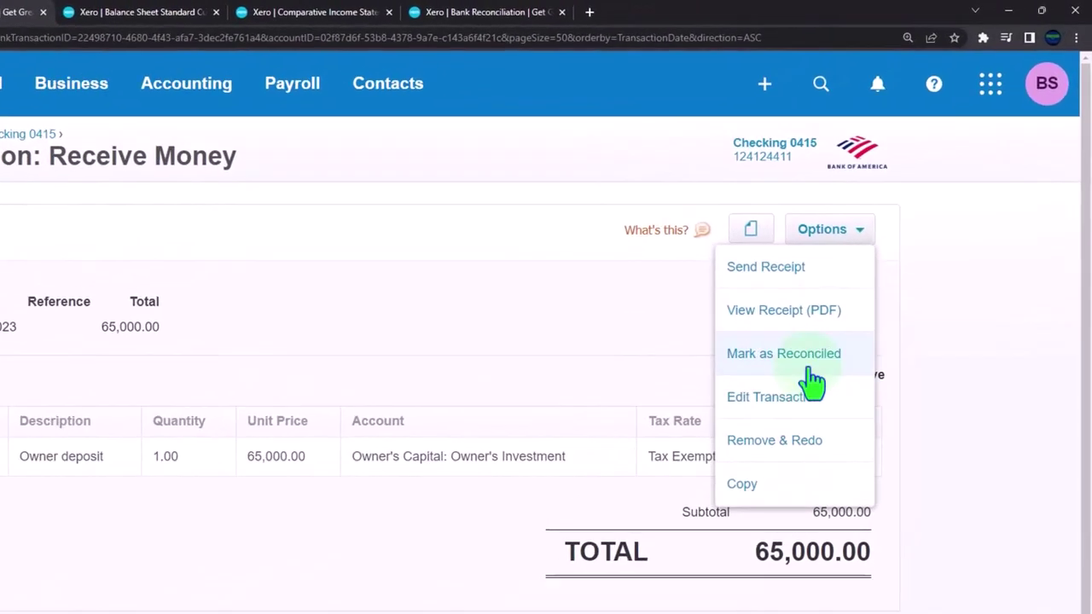
{"action": "left_click", "coordinate": [798, 379]}
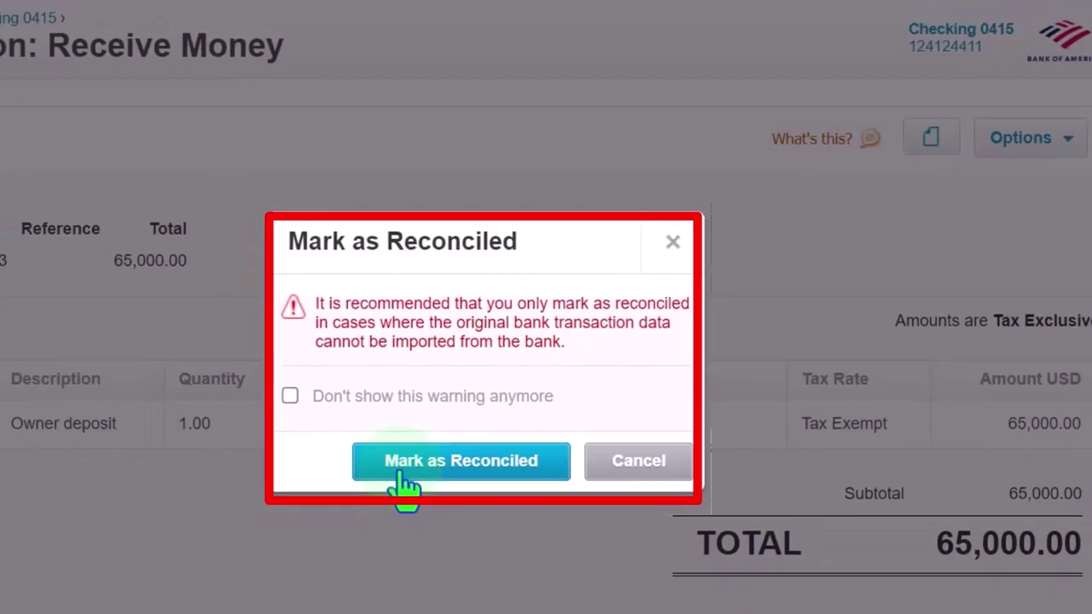
{"action": "left_click", "coordinate": [484, 399]}
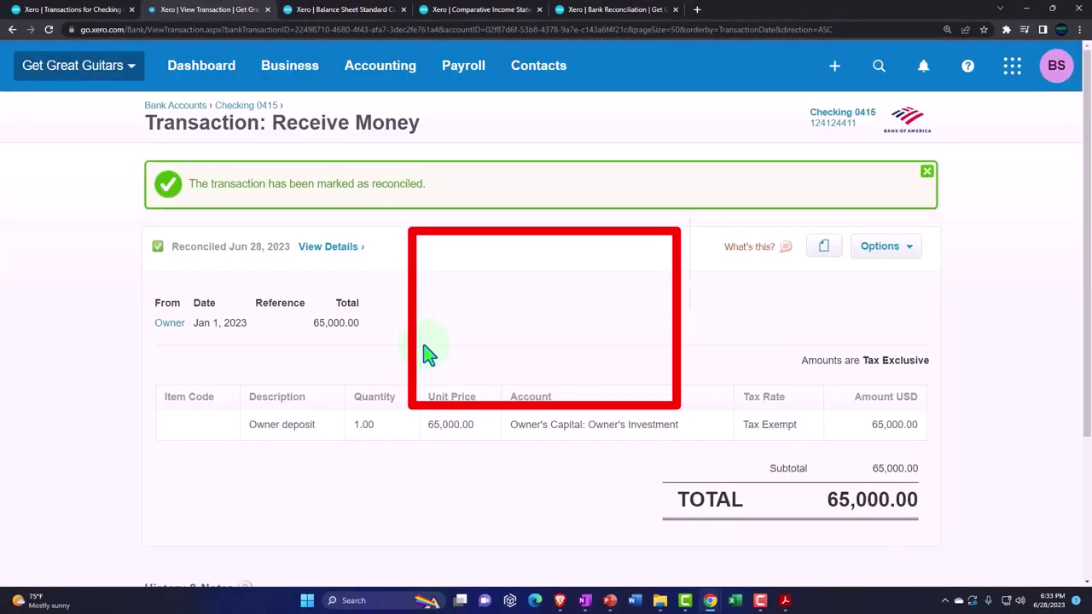
Close the Owner deposit's tab, reload the account transactions, and check that entry's status in the list.
{"action": "left_click", "coordinate": [267, 9]}
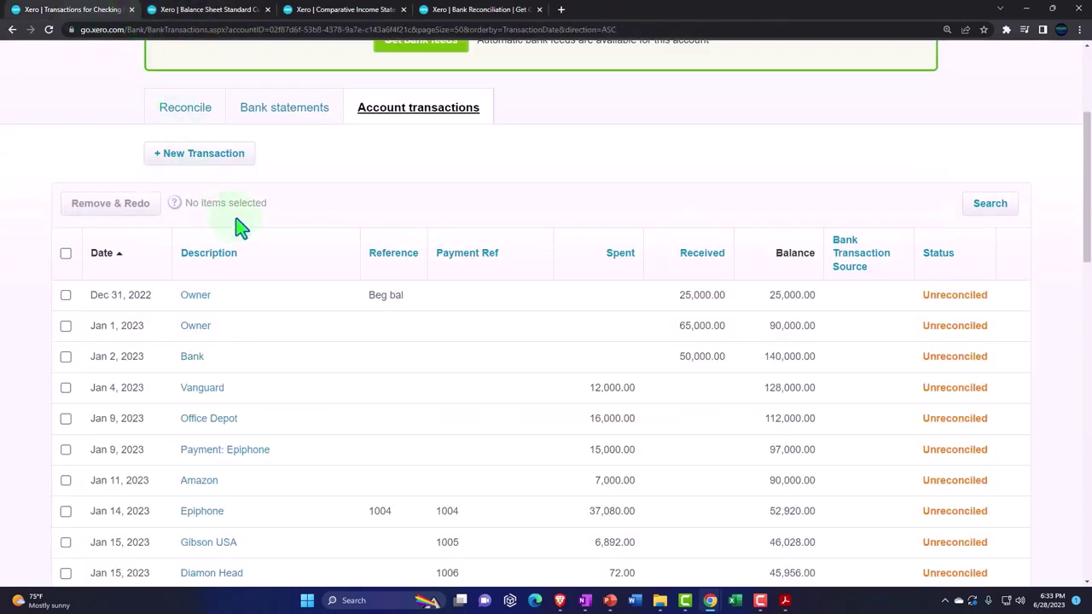
{"action": "scroll", "coordinate": [239, 226], "scroll_direction": "up", "scroll_amount": 3}
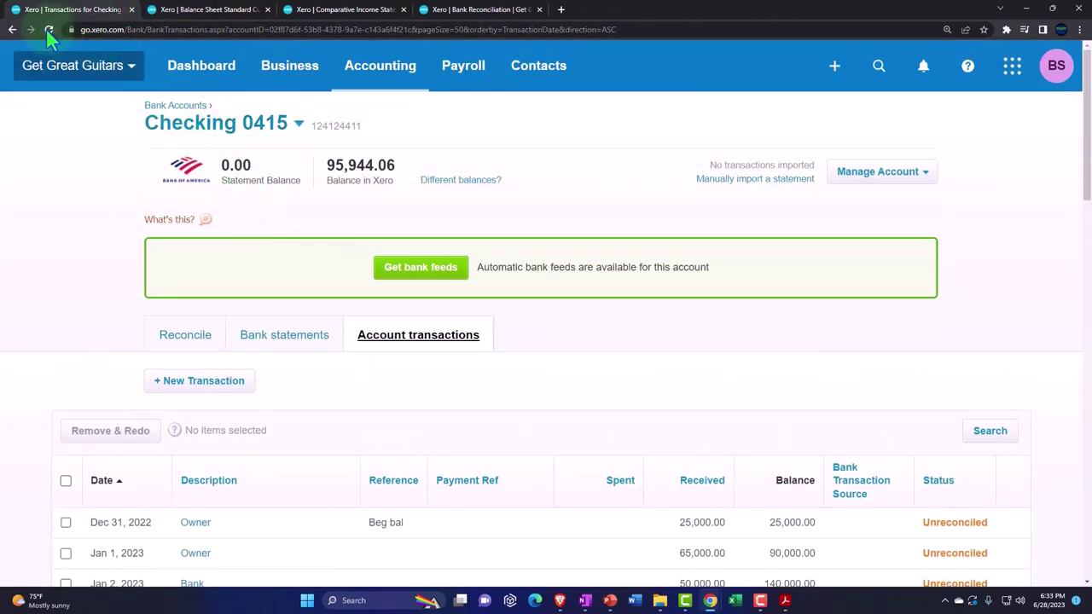
{"action": "left_click", "coordinate": [48, 29]}
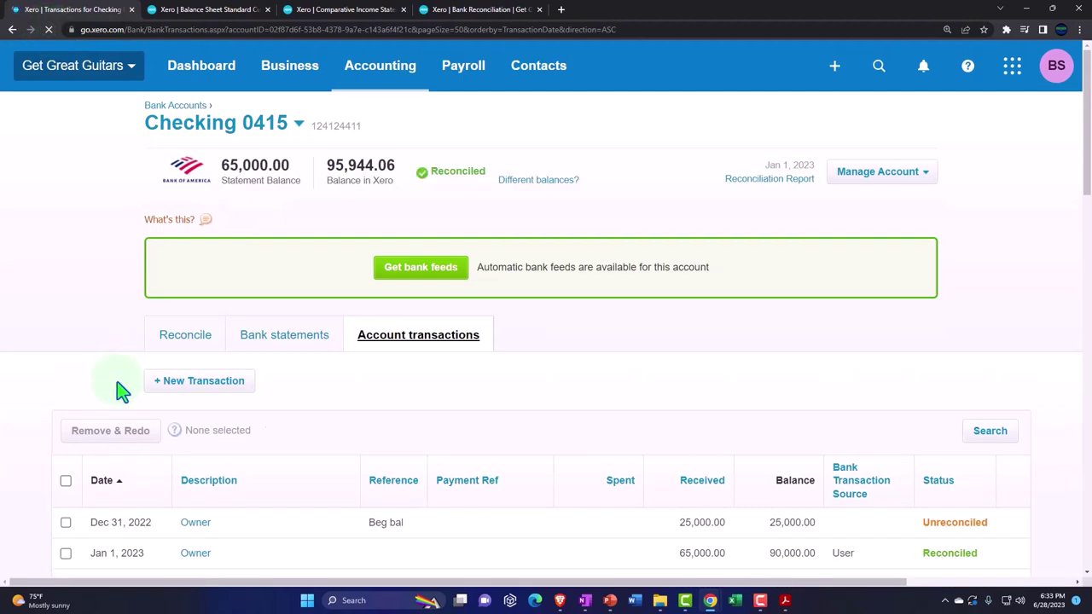
{"action": "scroll", "coordinate": [119, 392], "scroll_direction": "down", "scroll_amount": 1}
{"action": "scroll", "coordinate": [120, 393], "scroll_direction": "down", "scroll_amount": 1}
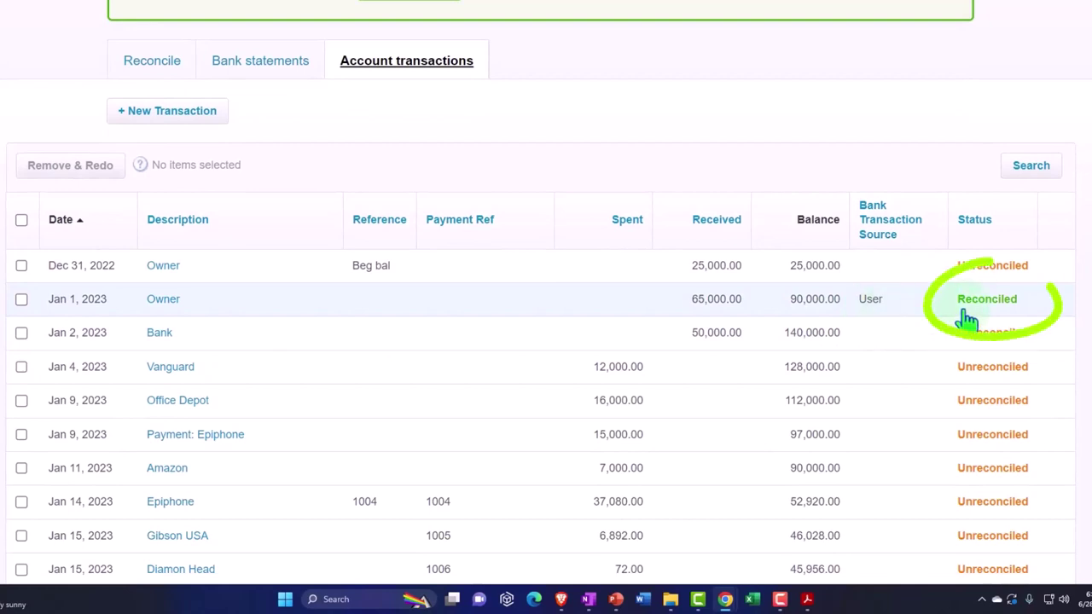
Look over the checking account's Reconcile page and its statement balance, and go back to the account transactions.
{"action": "left_click", "coordinate": [252, 79]}
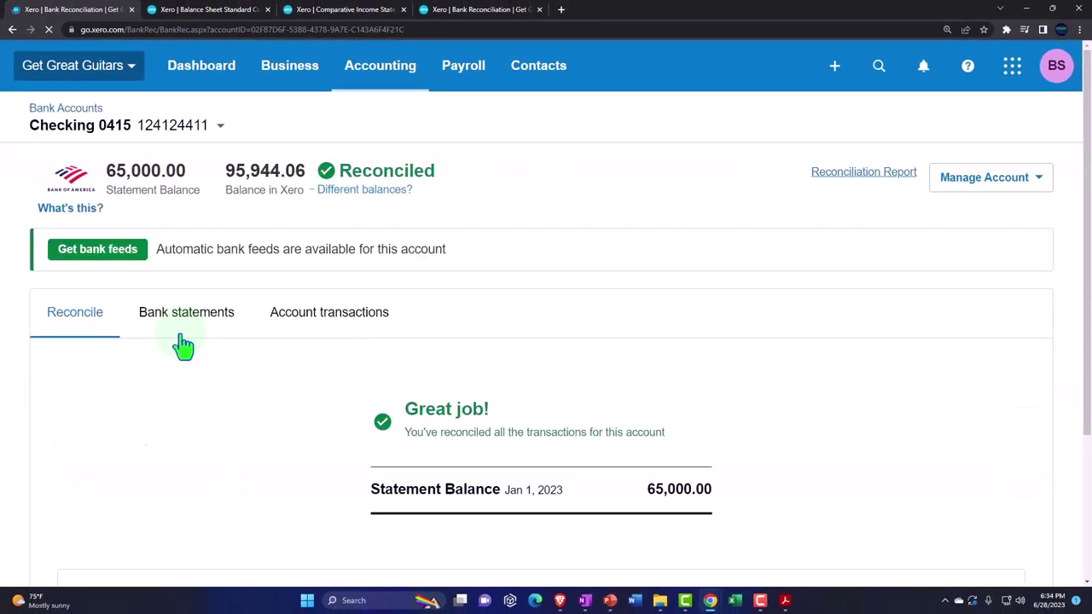
{"action": "scroll", "coordinate": [122, 390], "scroll_direction": "down", "scroll_amount": 1}
{"action": "scroll", "coordinate": [123, 387], "scroll_direction": "down", "scroll_amount": 1}
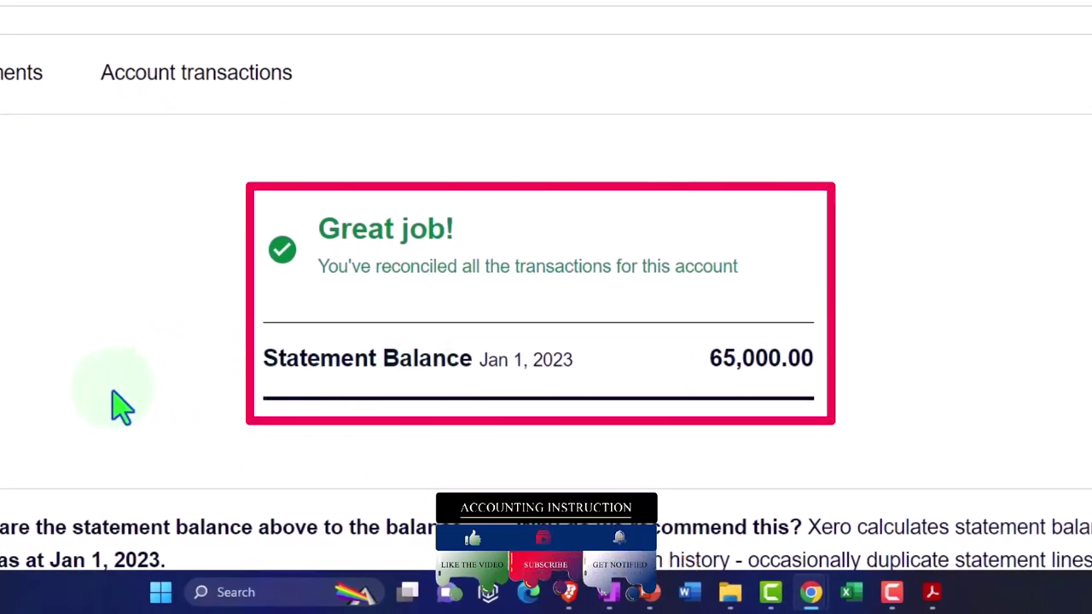
{"action": "scroll", "coordinate": [119, 408], "scroll_direction": "up", "scroll_amount": 1}
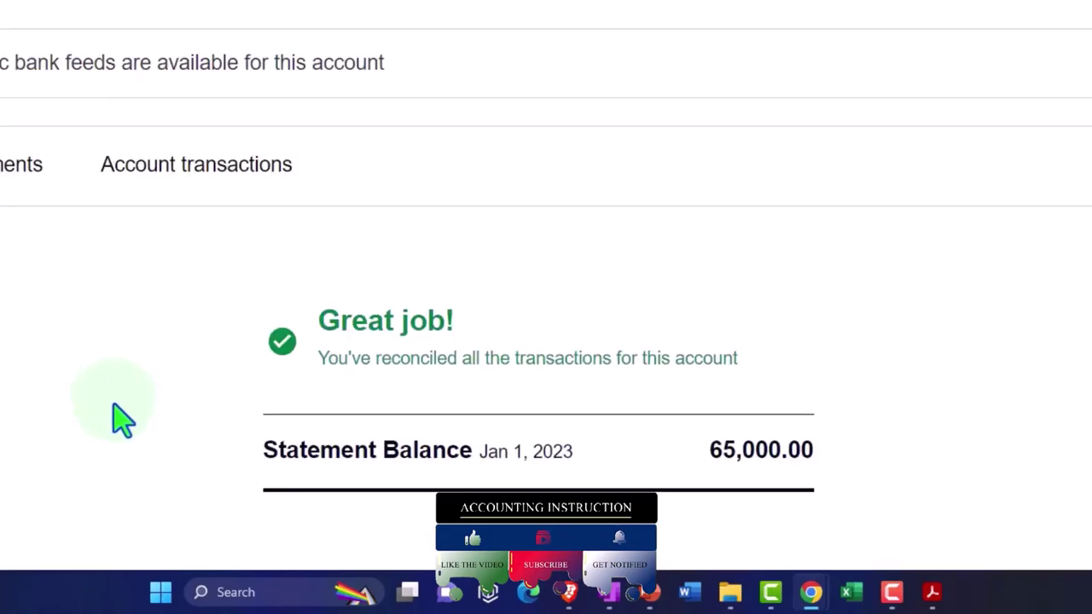
{"action": "left_click", "coordinate": [203, 168]}
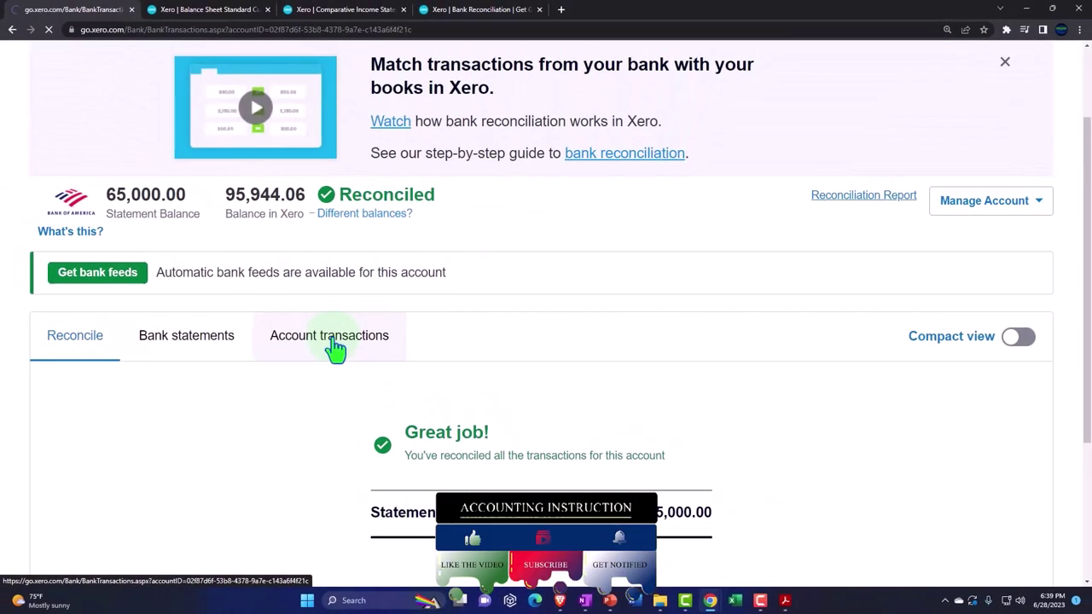
{"action": "scroll", "coordinate": [333, 361], "scroll_direction": "down", "scroll_amount": 3}
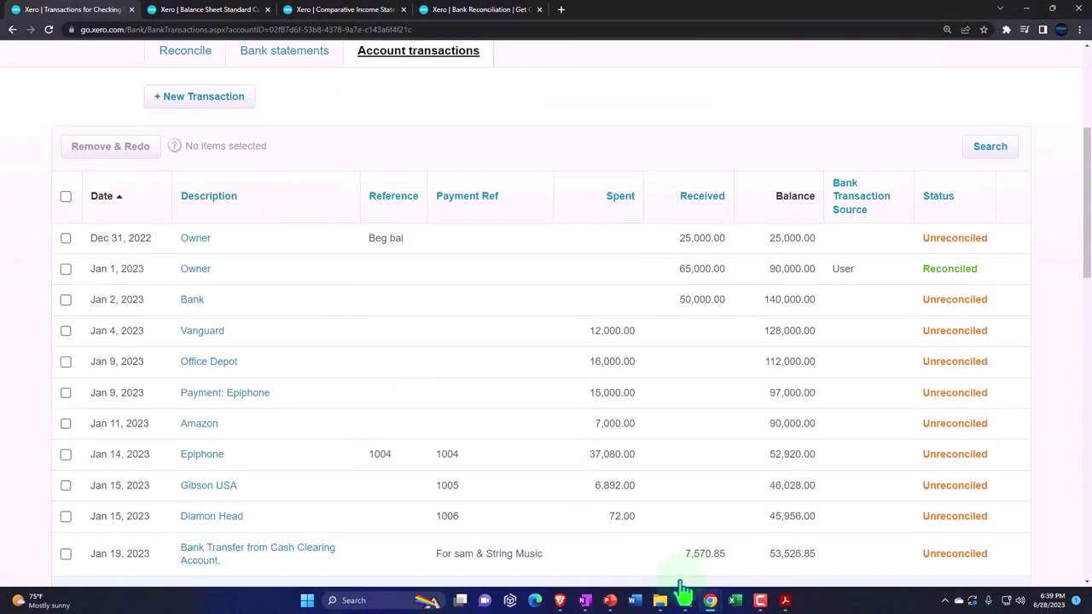
Highlight the 1/3 deposit amount of 65,000.00 in the January bank statement PDF.
{"action": "left_click", "coordinate": [786, 602]}
{"action": "right_click", "coordinate": [333, 309]}
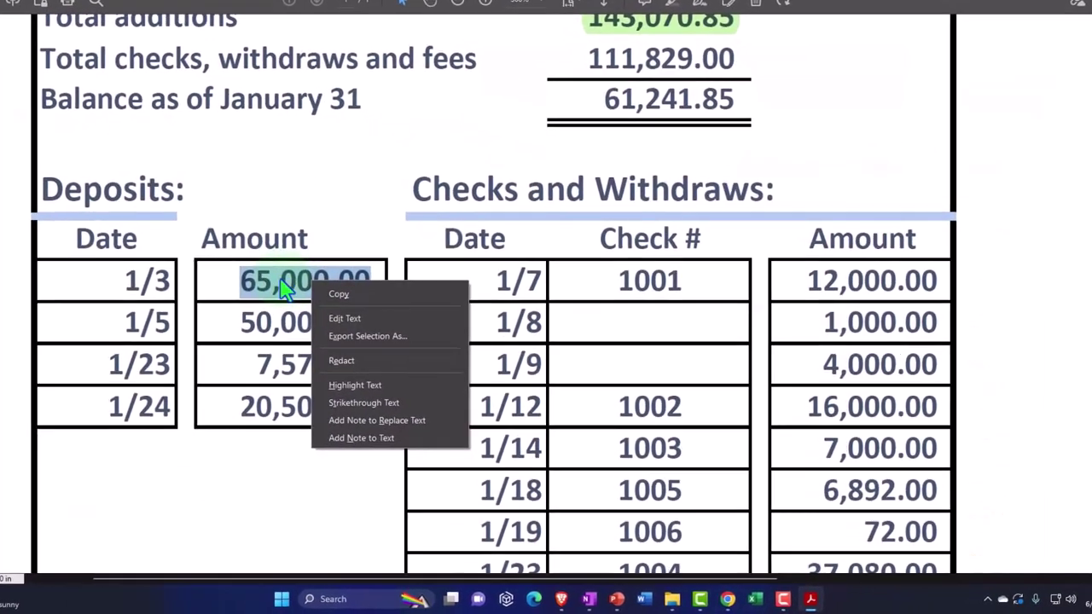
{"action": "left_click", "coordinate": [270, 300]}
{"action": "left_click_drag", "start_coordinate": [260, 296], "coordinate": [373, 298]}
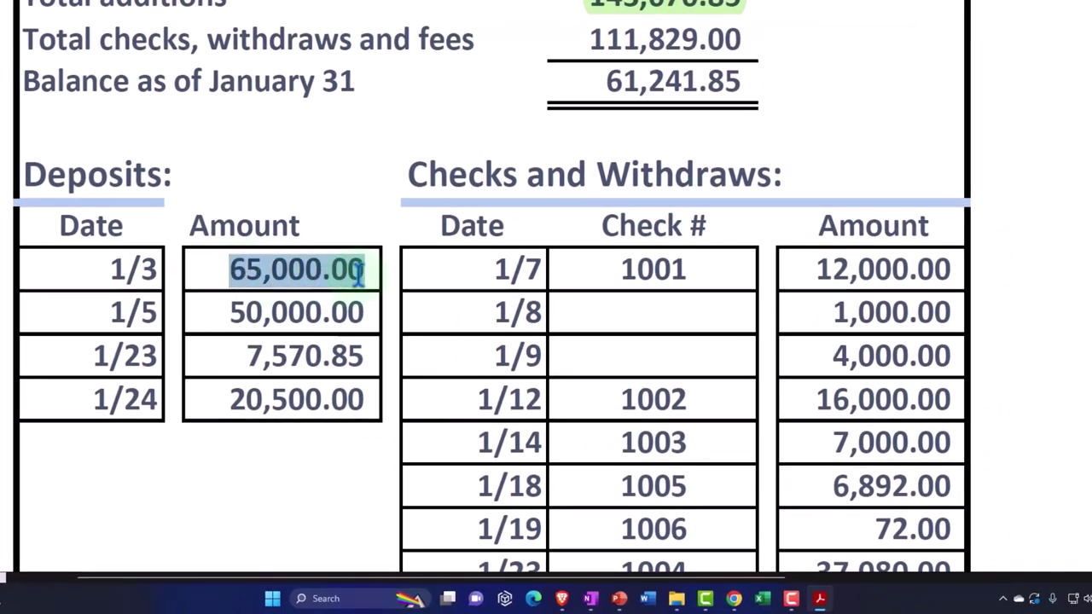
{"action": "left_click", "coordinate": [376, 239]}
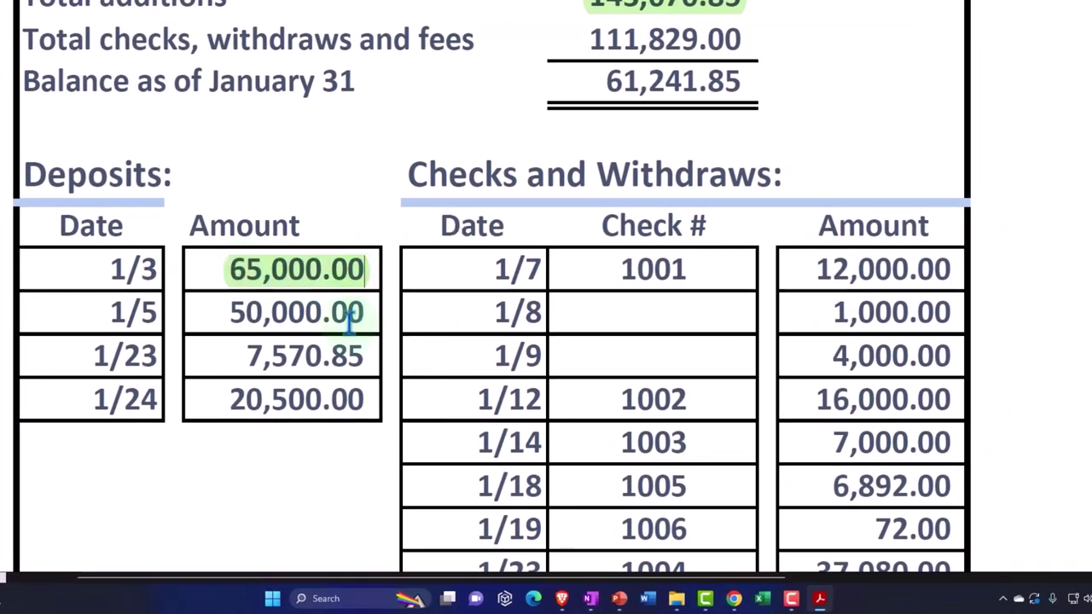
Return to the account transactions in Xero and open the Jan 2, 2023 Bank deposit in a separate tab.
{"action": "left_click", "coordinate": [822, 603]}
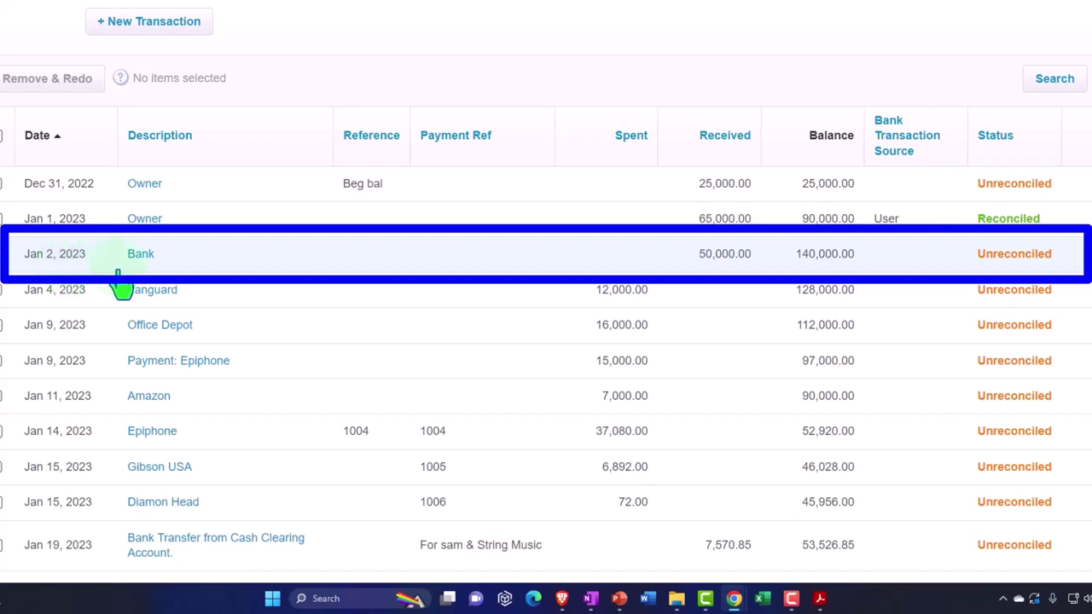
{"action": "right_click", "coordinate": [144, 261]}
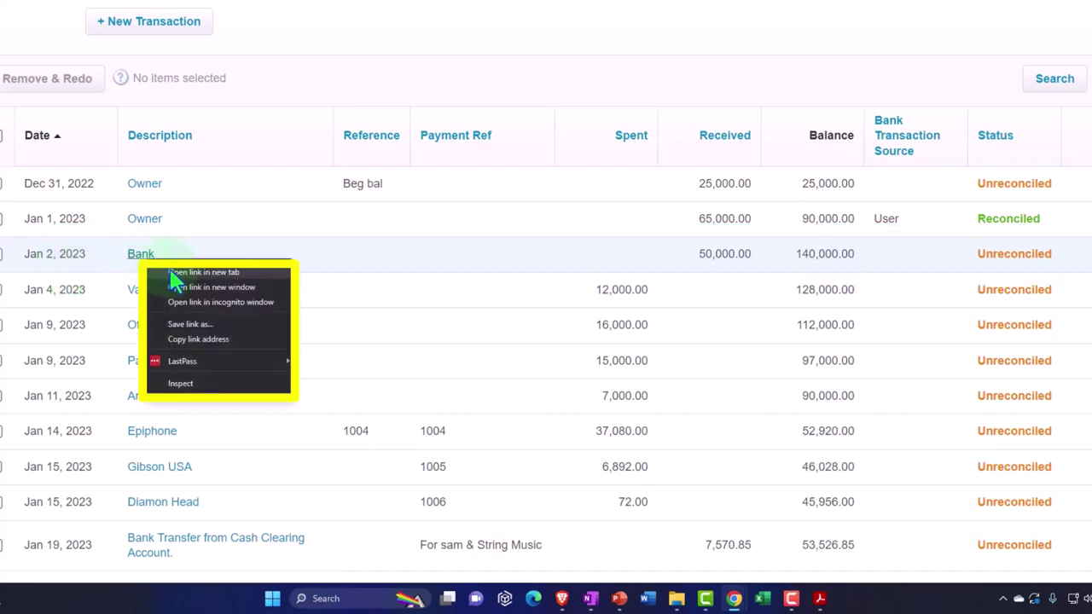
{"action": "left_click", "coordinate": [172, 273]}
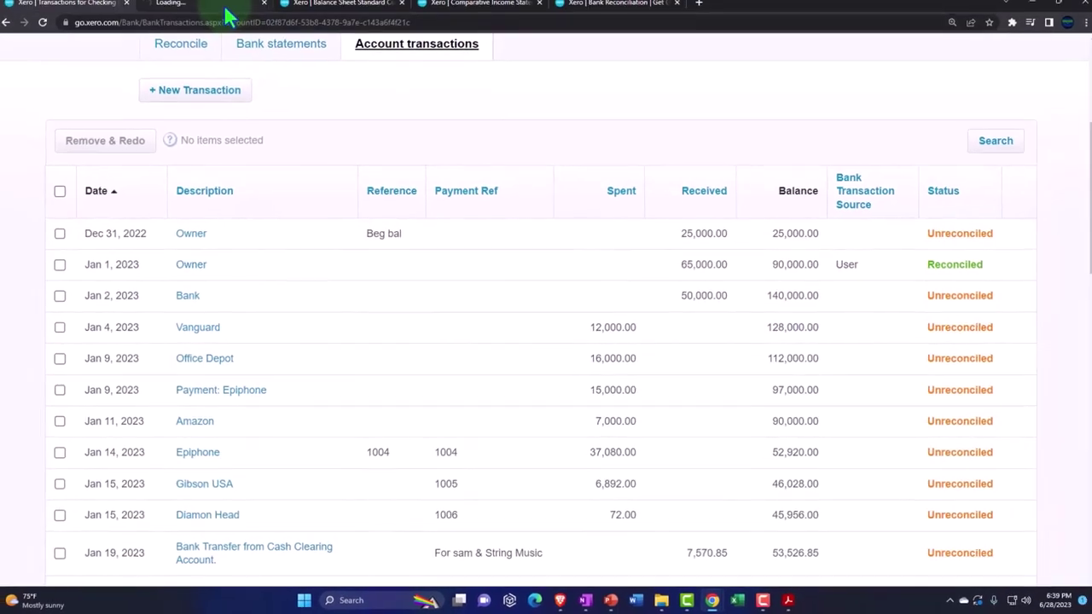
{"action": "left_click", "coordinate": [226, 7]}
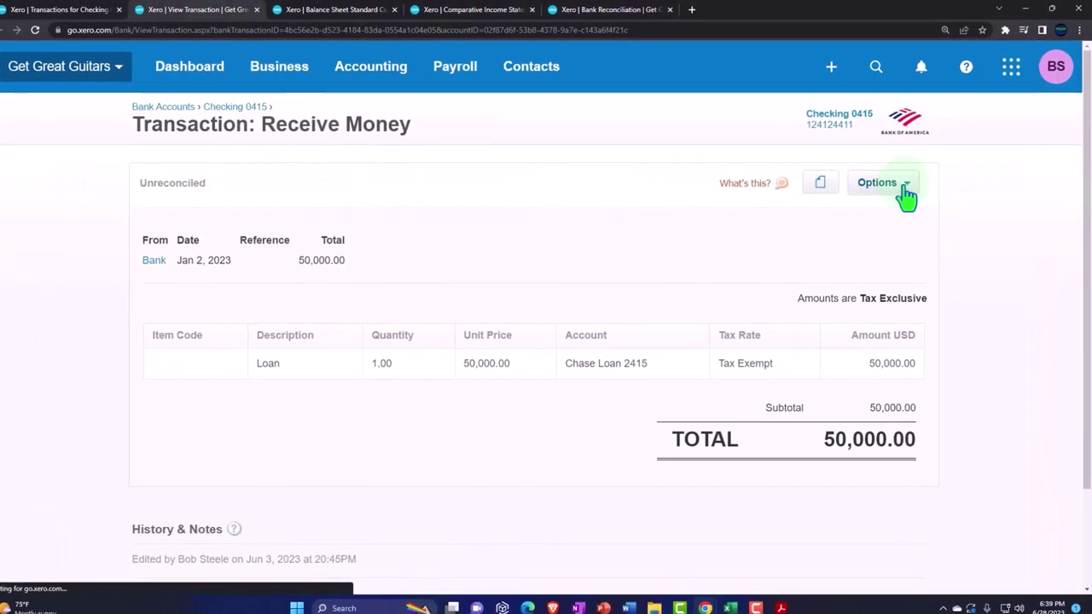
Mark the Jan 2, 2023 Bank loan deposit of 50,000.00 as reconciled and accept the warning.
{"action": "left_click", "coordinate": [903, 183]}
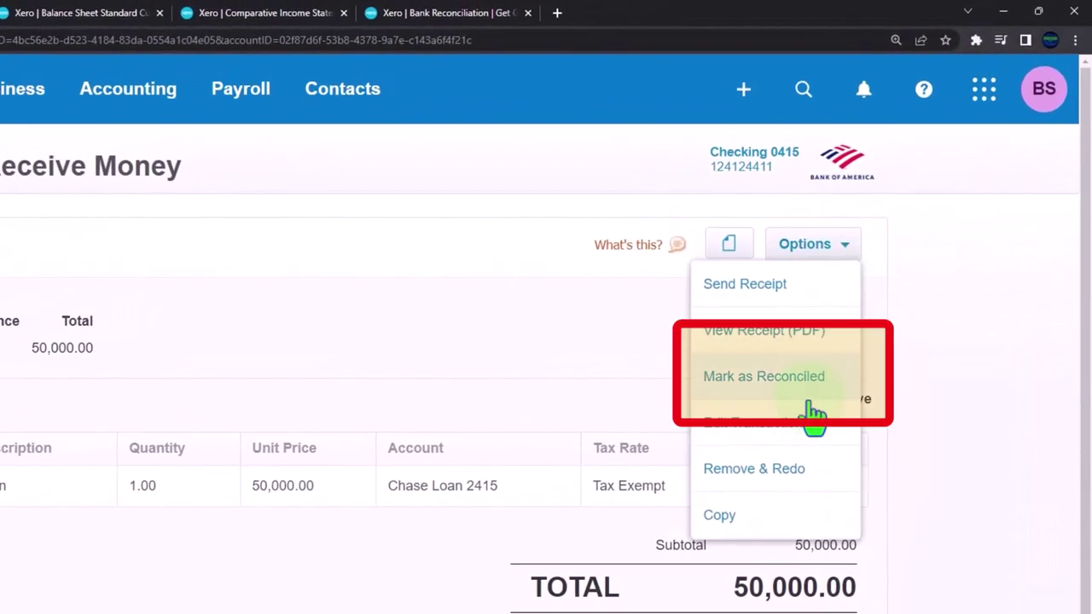
{"action": "left_click", "coordinate": [802, 386]}
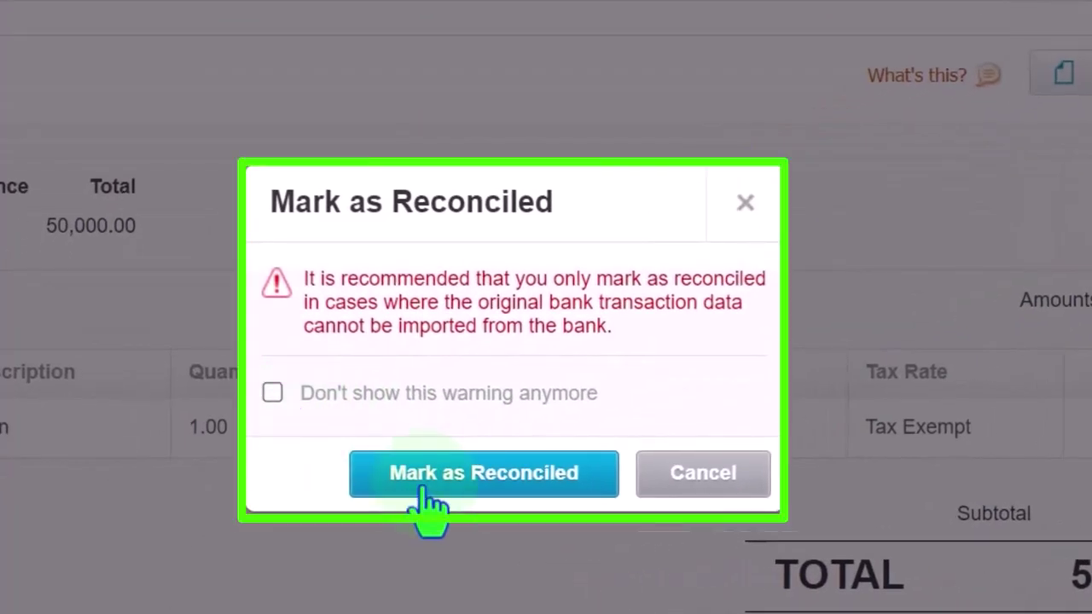
{"action": "left_click", "coordinate": [424, 491]}
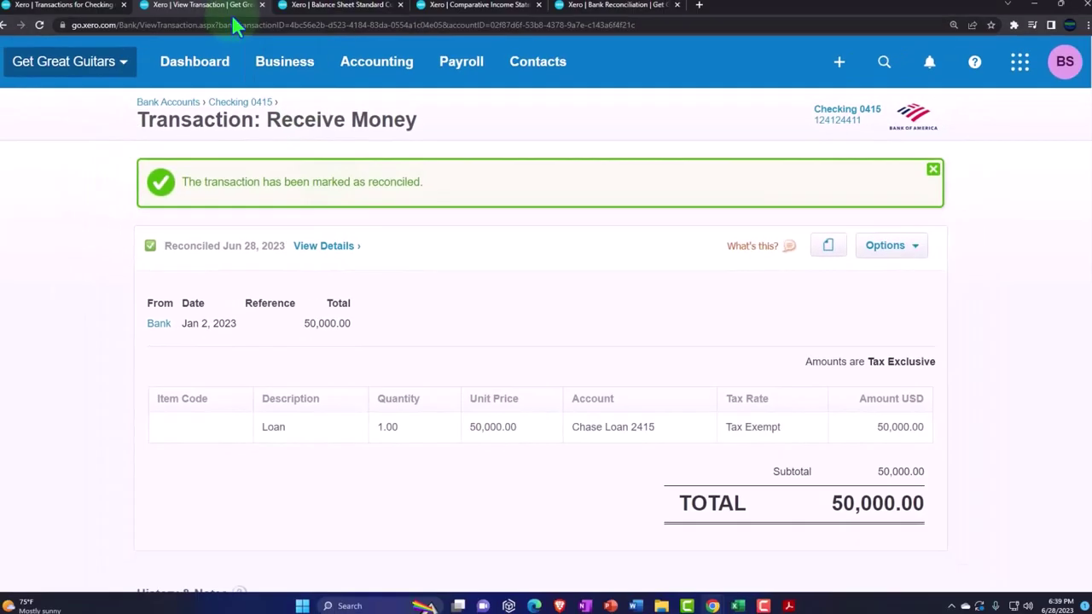
Close the Bank deposit's tab, reload the account transactions, and check the statuses of the January 1 and 2 deposits.
{"action": "left_click", "coordinate": [261, 4]}
{"action": "scroll", "coordinate": [312, 342], "scroll_direction": "up", "scroll_amount": 4}
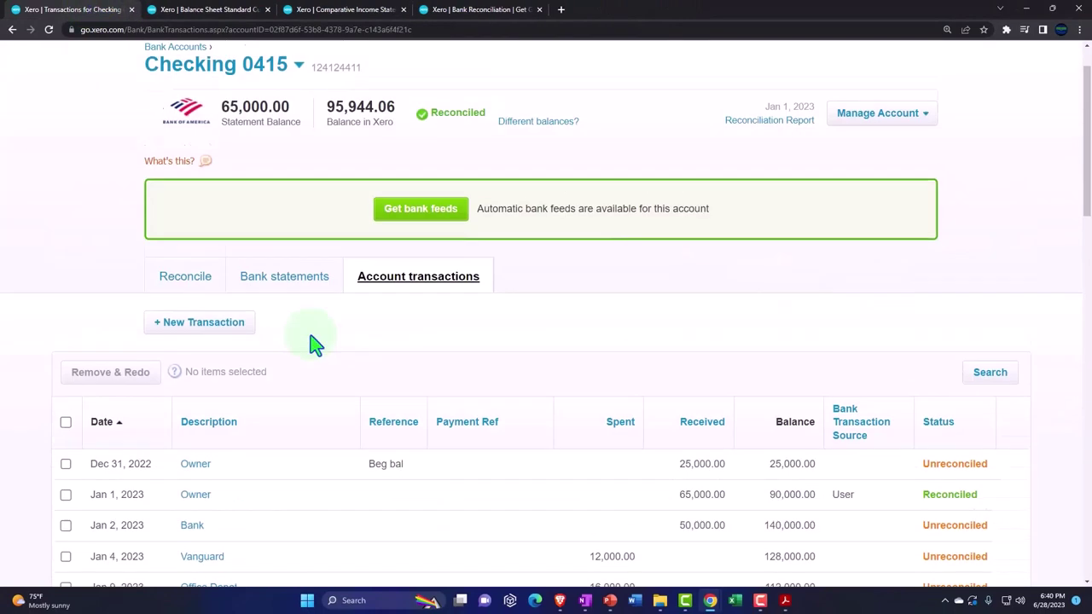
{"action": "left_click", "coordinate": [49, 29]}
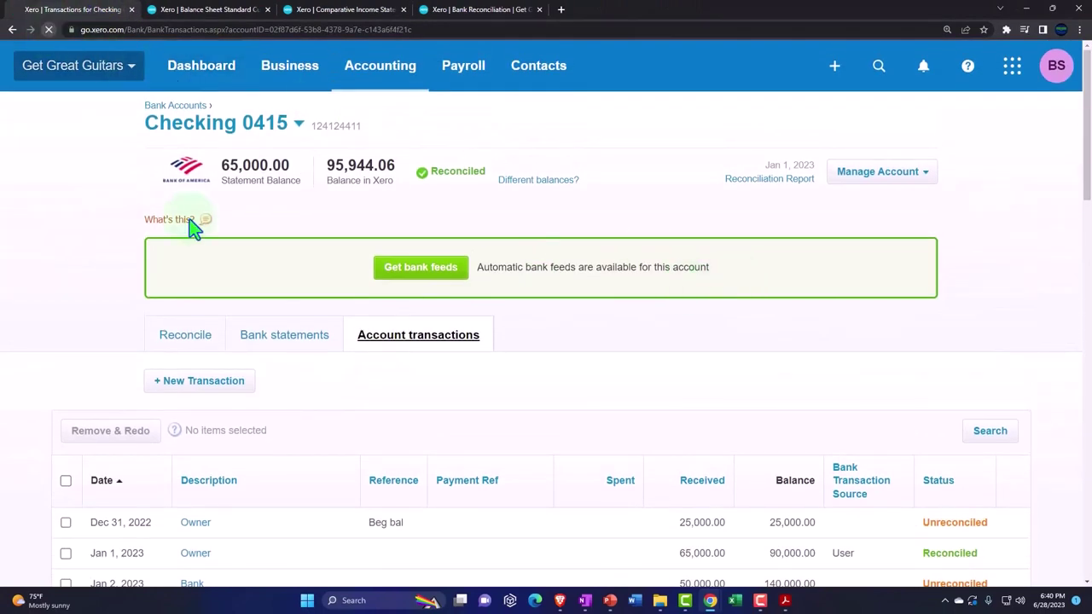
{"action": "scroll", "coordinate": [439, 453], "scroll_direction": "down", "scroll_amount": 3}
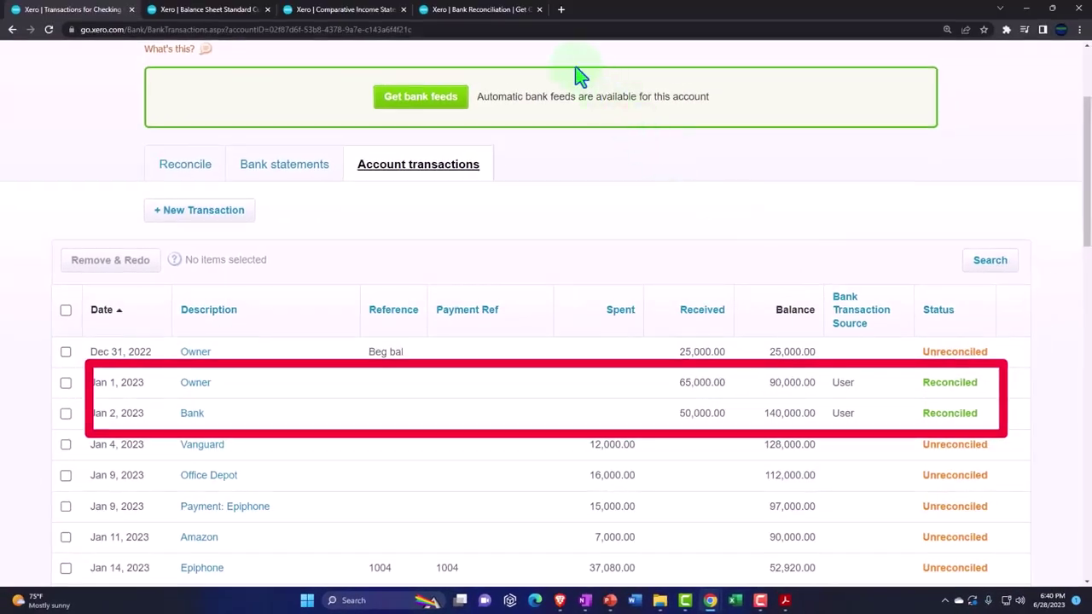
Rerun the Bank Reconciliation report for January 2023 and review its totals summary, outstanding payments and outstanding receipts.
{"action": "left_click", "coordinate": [499, 16]}
{"action": "scroll", "coordinate": [694, 313], "scroll_direction": "up", "scroll_amount": 5}
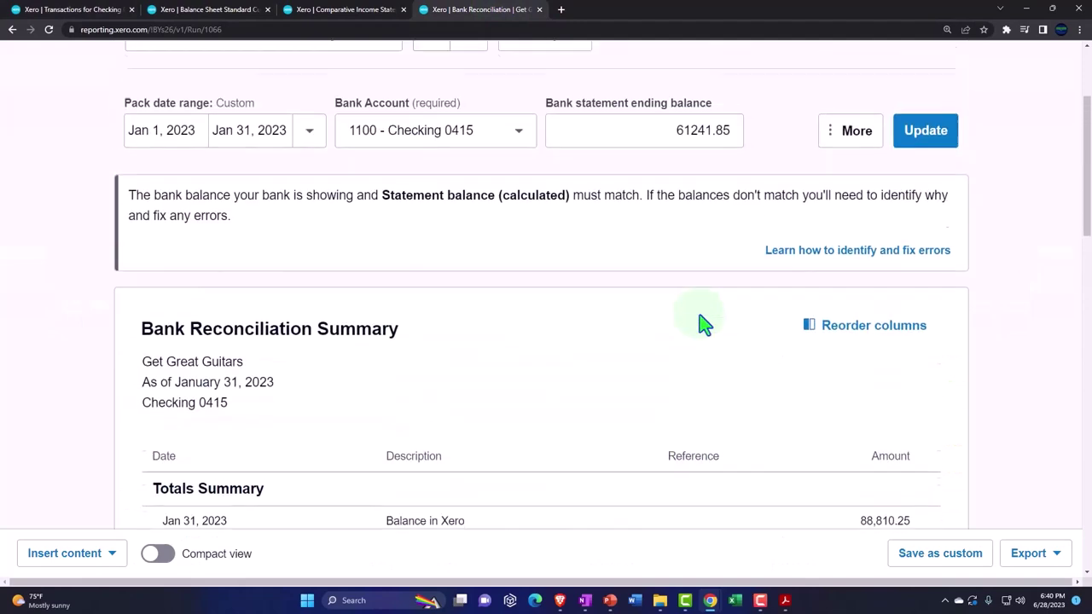
{"action": "left_click", "coordinate": [925, 222]}
{"action": "scroll", "coordinate": [881, 355], "scroll_direction": "down", "scroll_amount": 10}
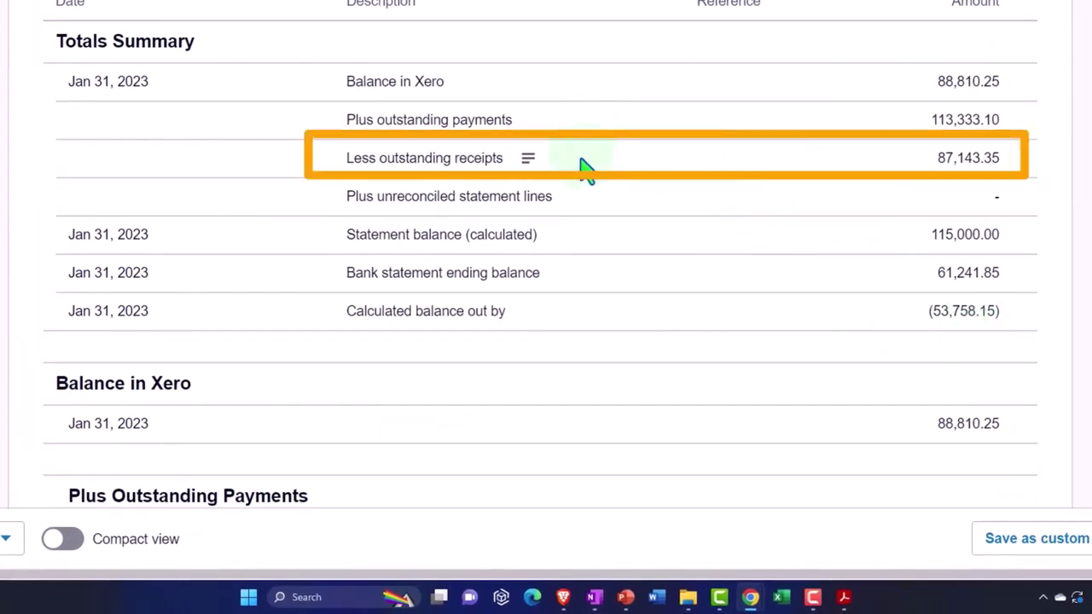
{"action": "scroll", "coordinate": [586, 176], "scroll_direction": "down", "scroll_amount": 7}
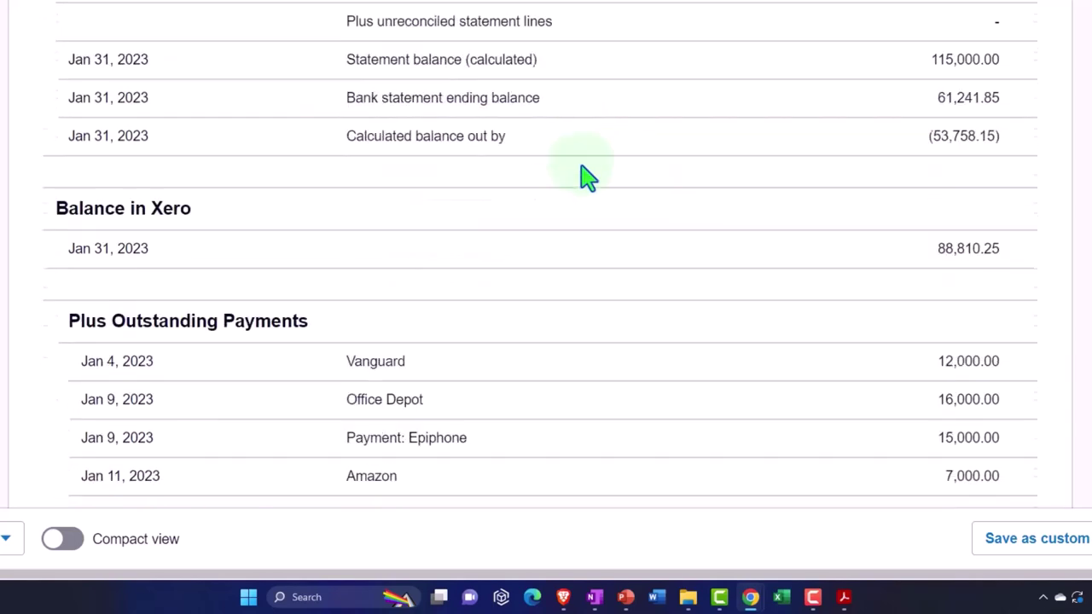
{"action": "scroll", "coordinate": [368, 320], "scroll_direction": "down", "scroll_amount": 5}
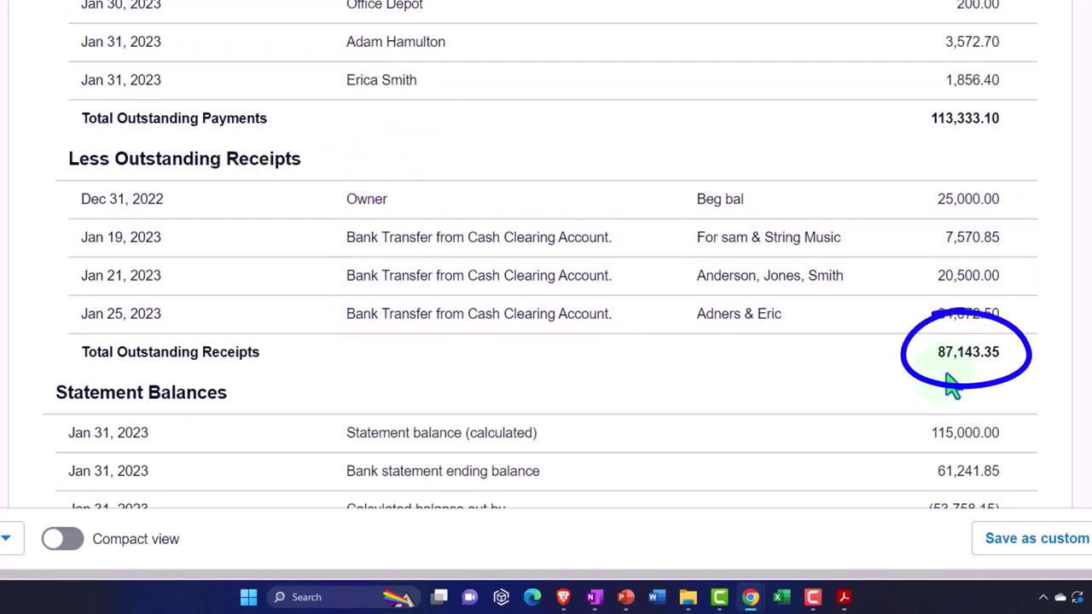
{"action": "scroll", "coordinate": [953, 389], "scroll_direction": "up", "scroll_amount": 15}
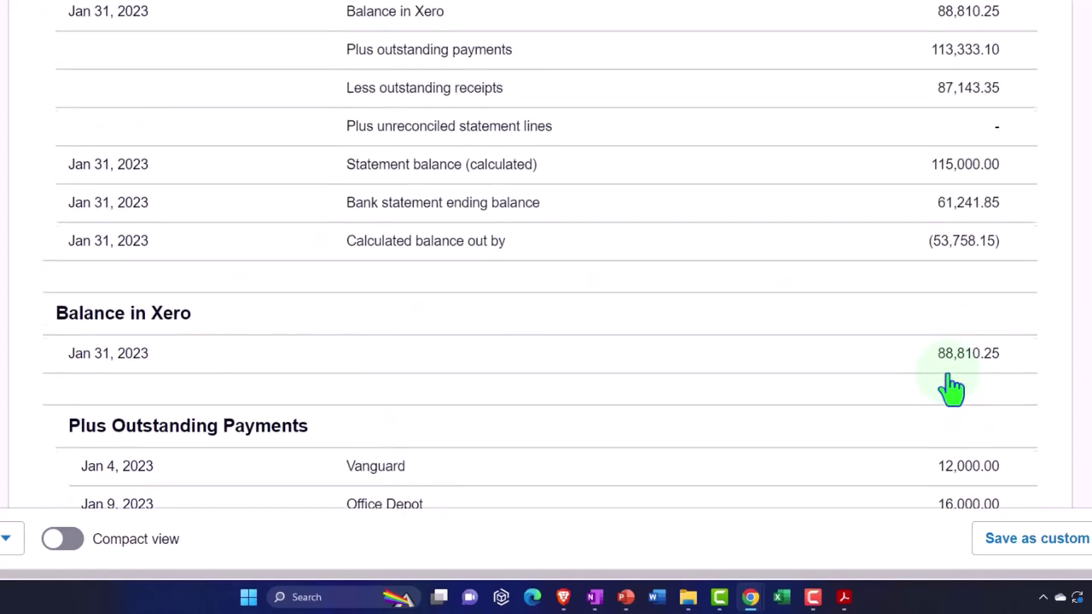
{"action": "scroll", "coordinate": [953, 388], "scroll_direction": "up", "scroll_amount": 1}
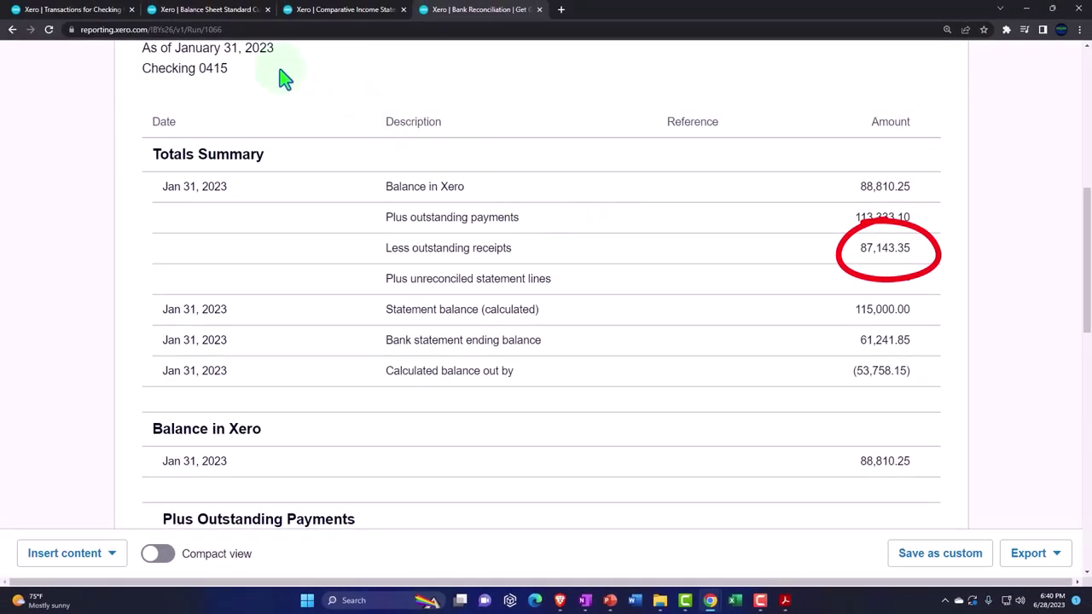
Switch to the January bank statement PDF and highlight the 1/5 deposit amount of 50,000.00.
{"action": "left_click", "coordinate": [72, 11]}
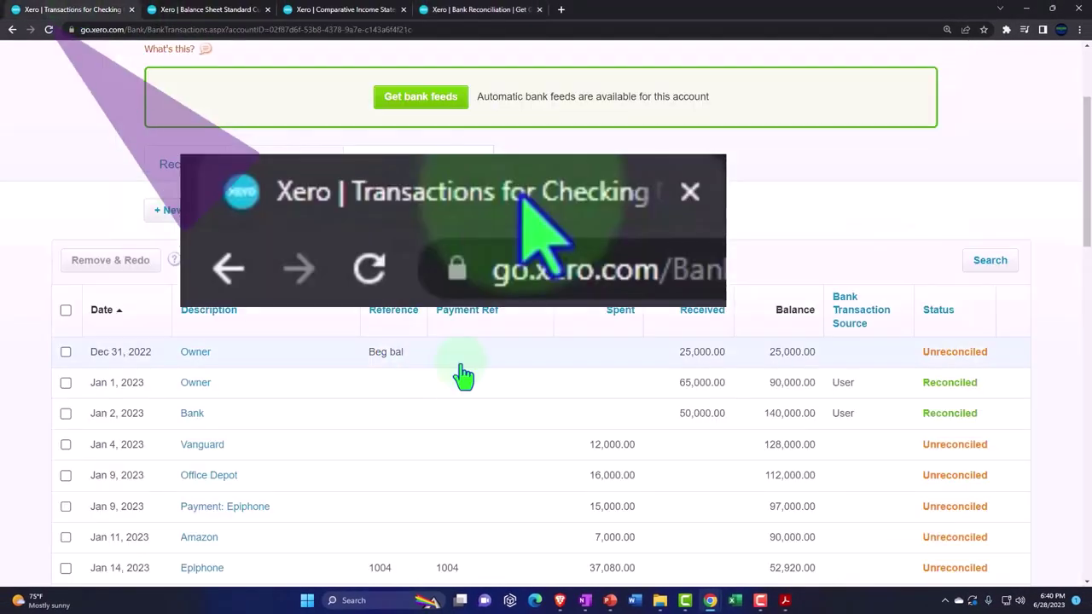
{"action": "left_click", "coordinate": [786, 601]}
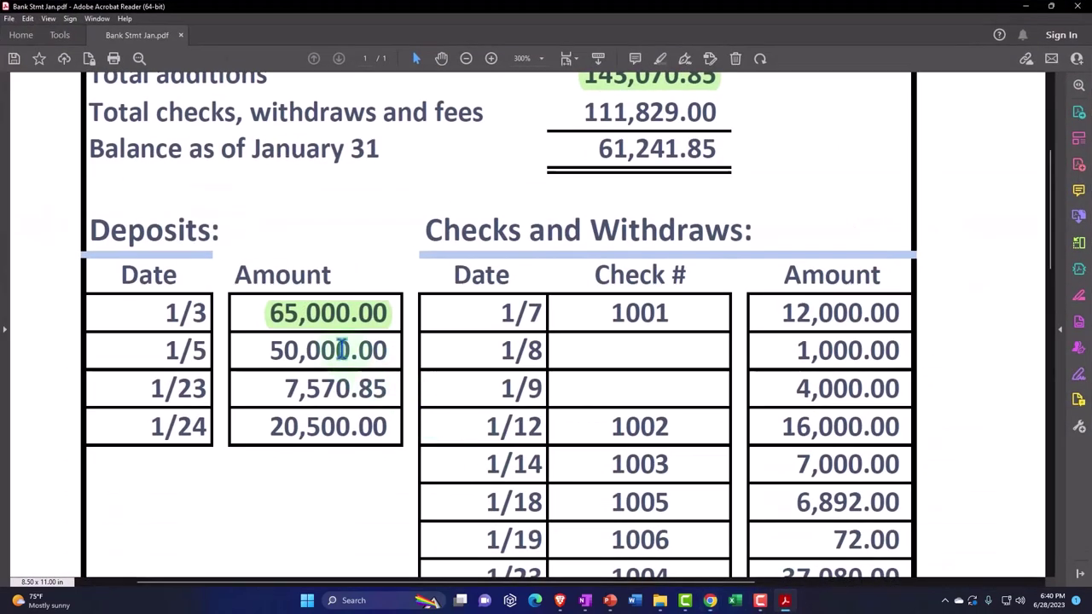
{"action": "left_click_drag", "start_coordinate": [272, 350], "coordinate": [392, 350]}
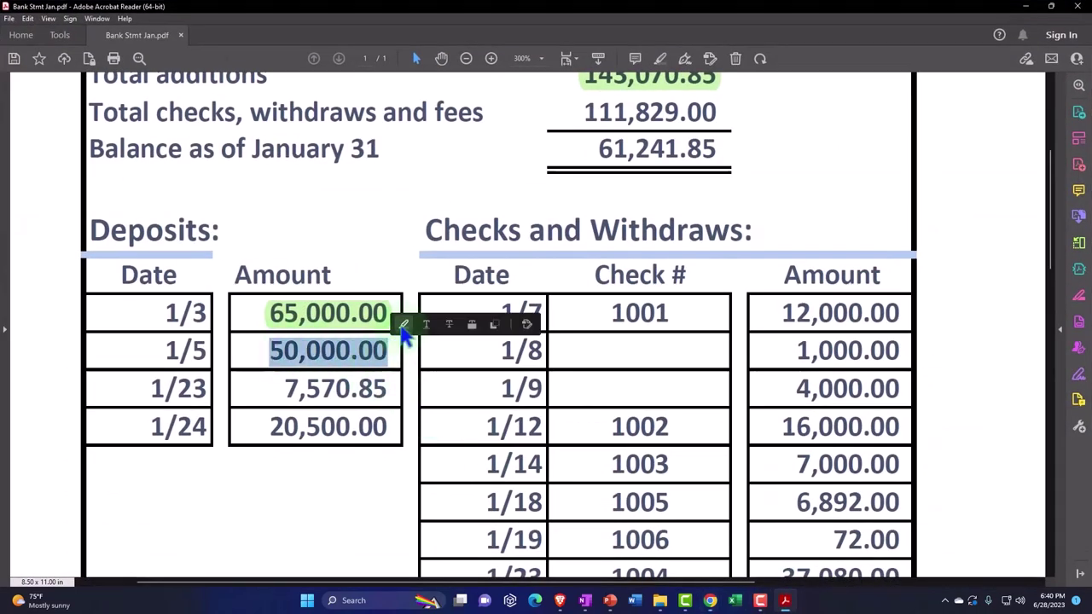
{"action": "left_click", "coordinate": [404, 325]}
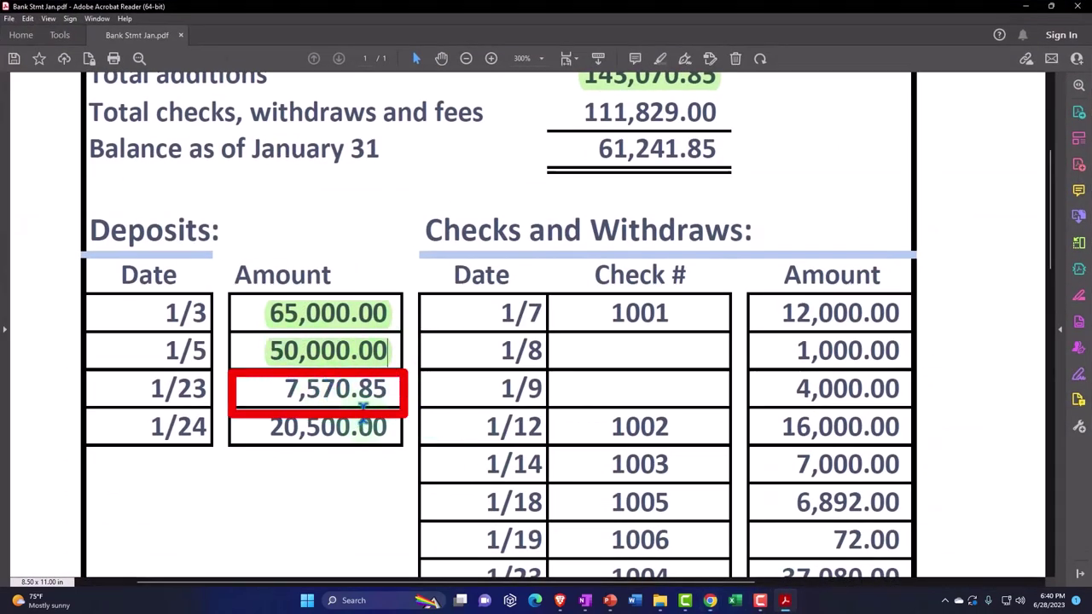
Return to the account transactions in Xero and open the Jan 19, 2023 bank transfer of 7,570.85 in a separate tab.
{"action": "left_click", "coordinate": [784, 599]}
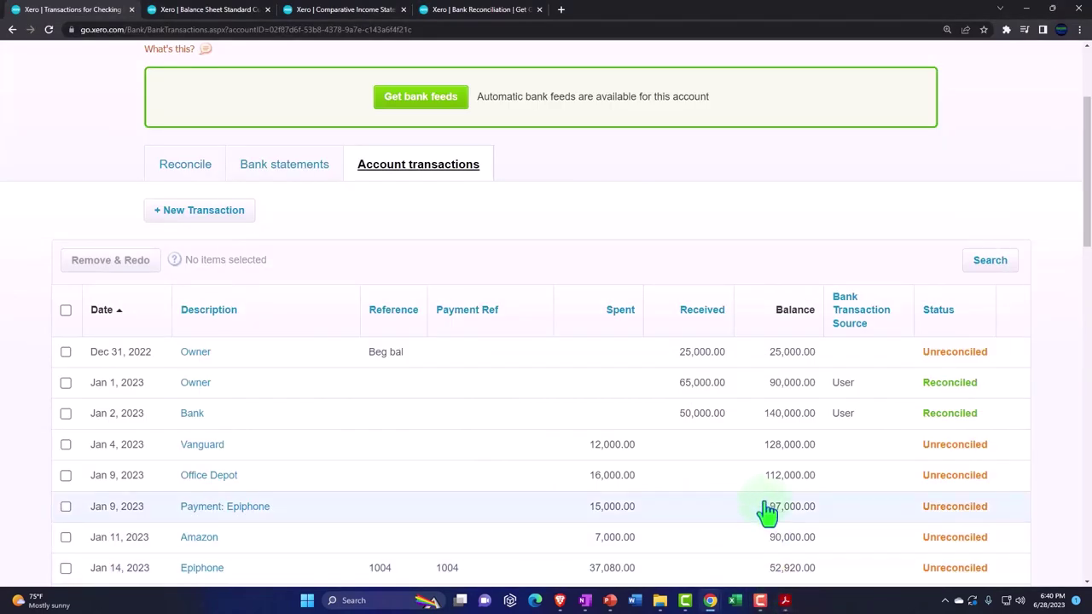
{"action": "scroll", "coordinate": [767, 512], "scroll_direction": "down", "scroll_amount": 3}
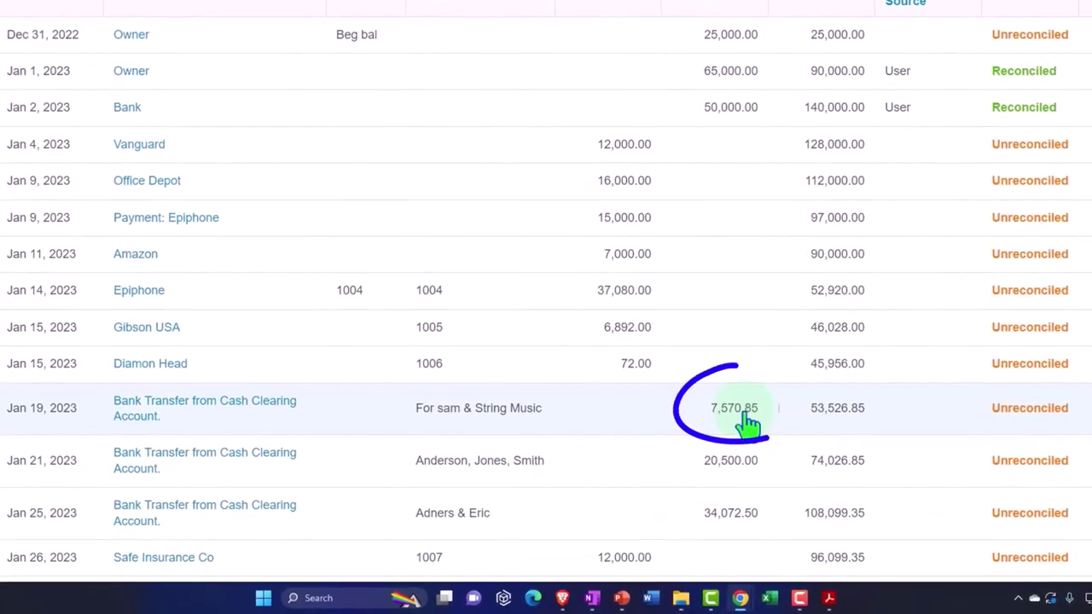
{"action": "left_click", "coordinate": [828, 598]}
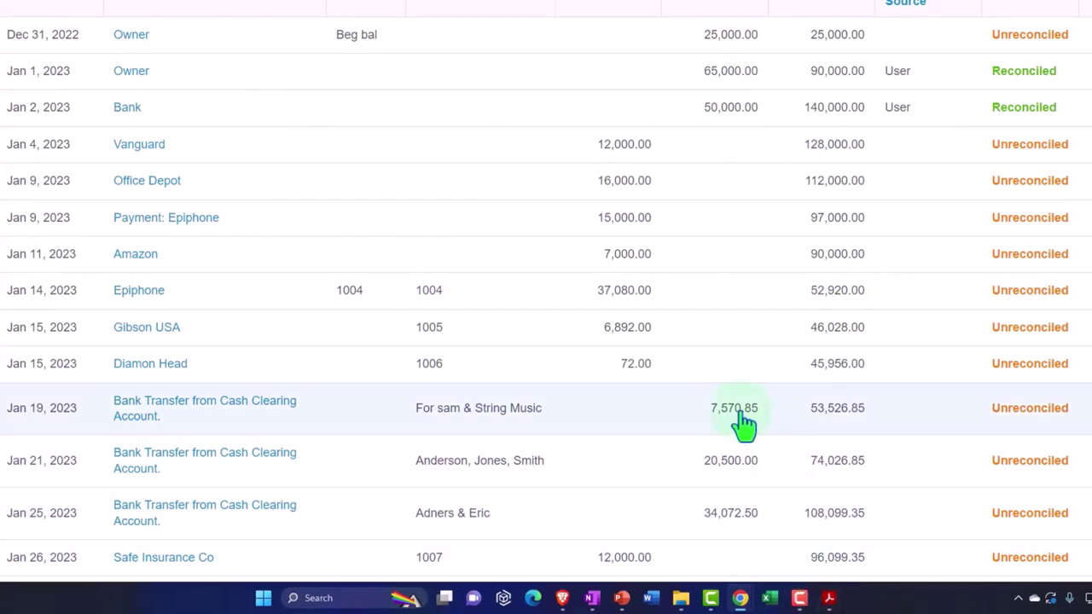
{"action": "right_click", "coordinate": [276, 414]}
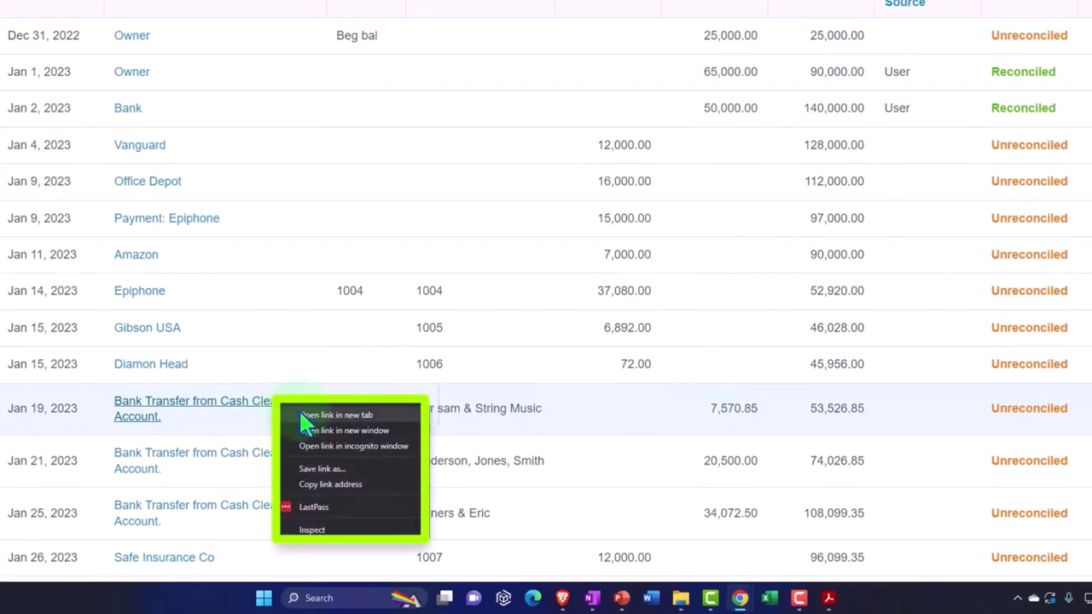
{"action": "left_click", "coordinate": [333, 415]}
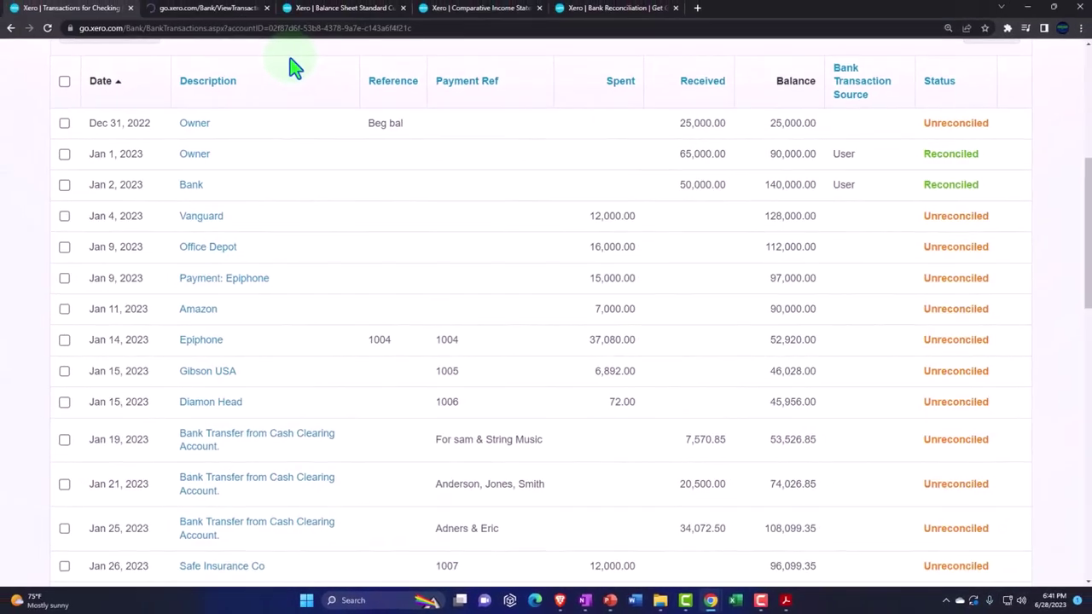
{"action": "left_click", "coordinate": [227, 10]}
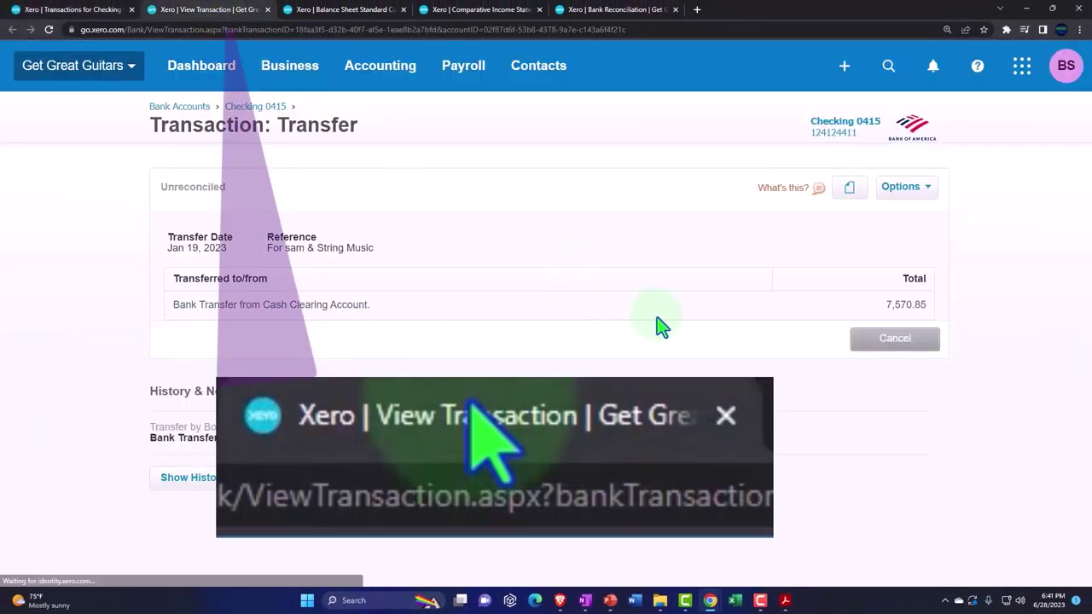
Mark the Jan 19, 2023 transfer of 7,570.85 from the Cash Clearing Account as reconciled and accept the warning.
{"action": "left_click", "coordinate": [923, 195]}
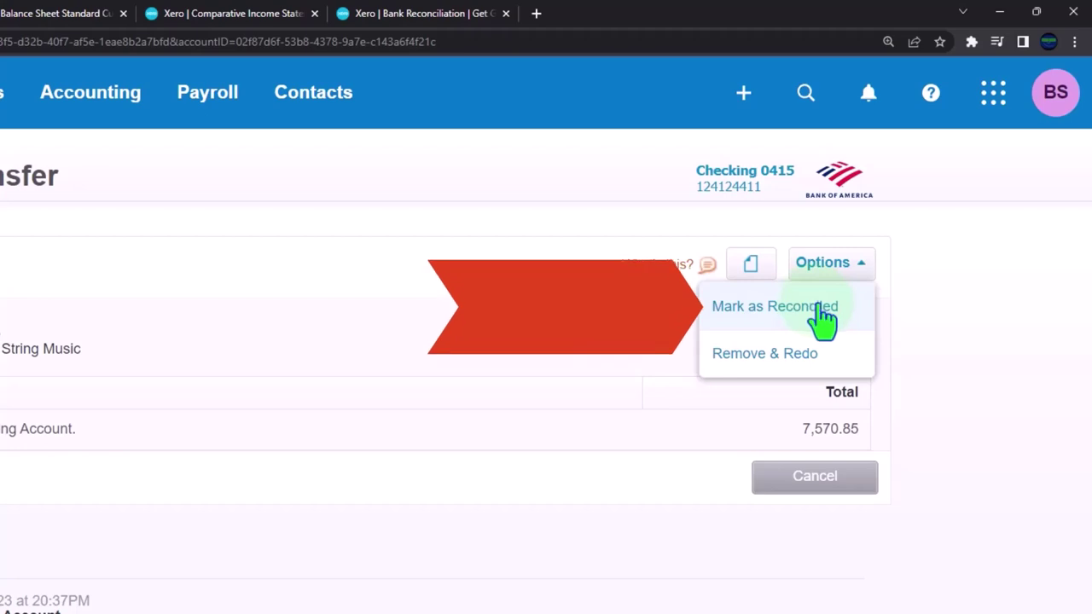
{"action": "left_click", "coordinate": [841, 308]}
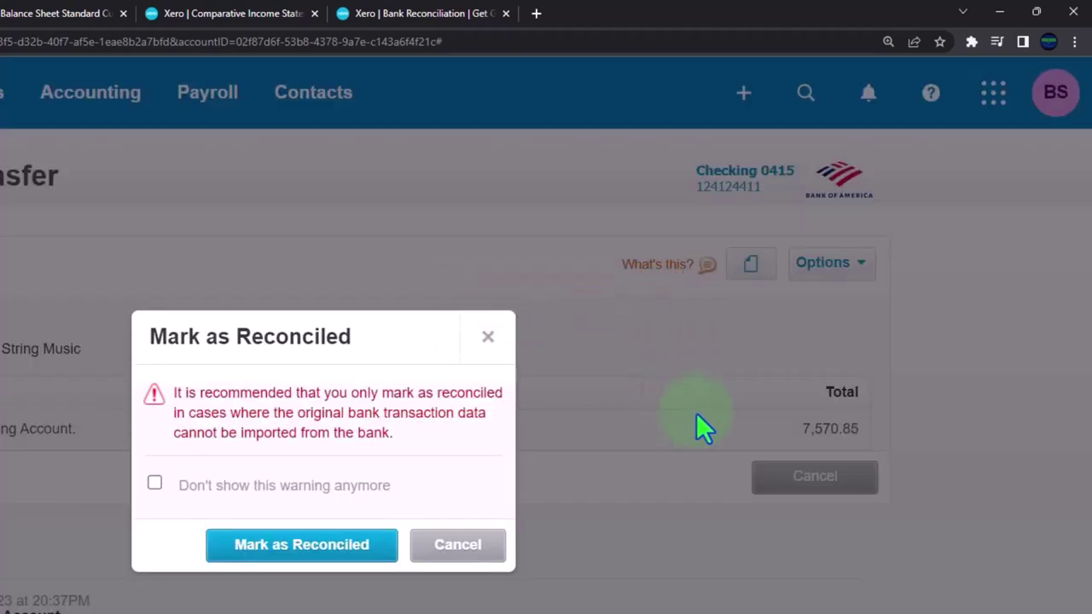
{"action": "left_click", "coordinate": [305, 550]}
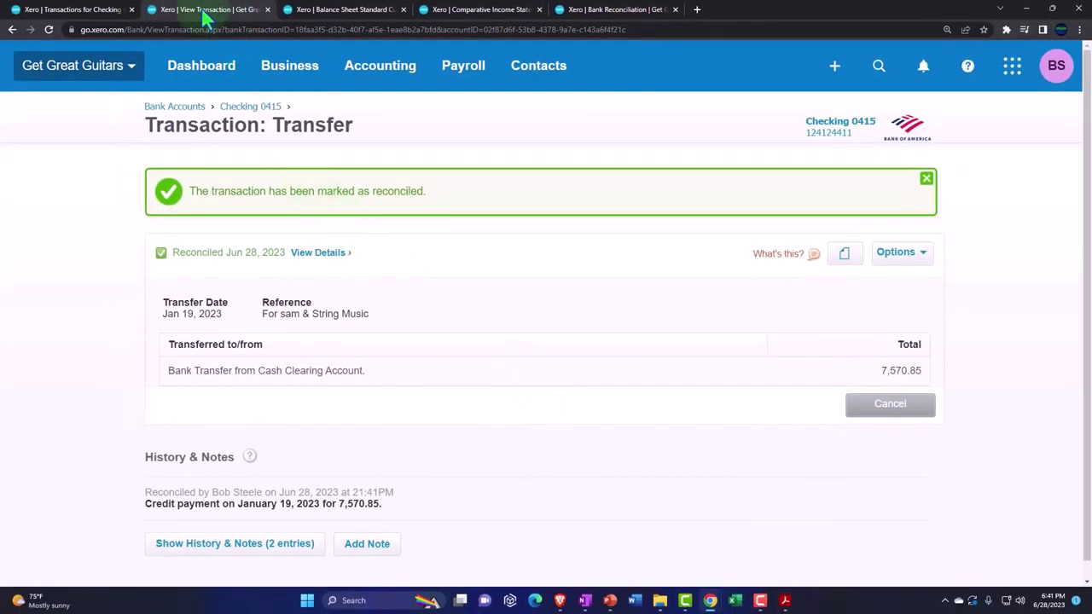
Close the transfer's tab, reload the account transactions, and check the status of the Jan 19 bank transfer.
{"action": "left_click", "coordinate": [267, 9]}
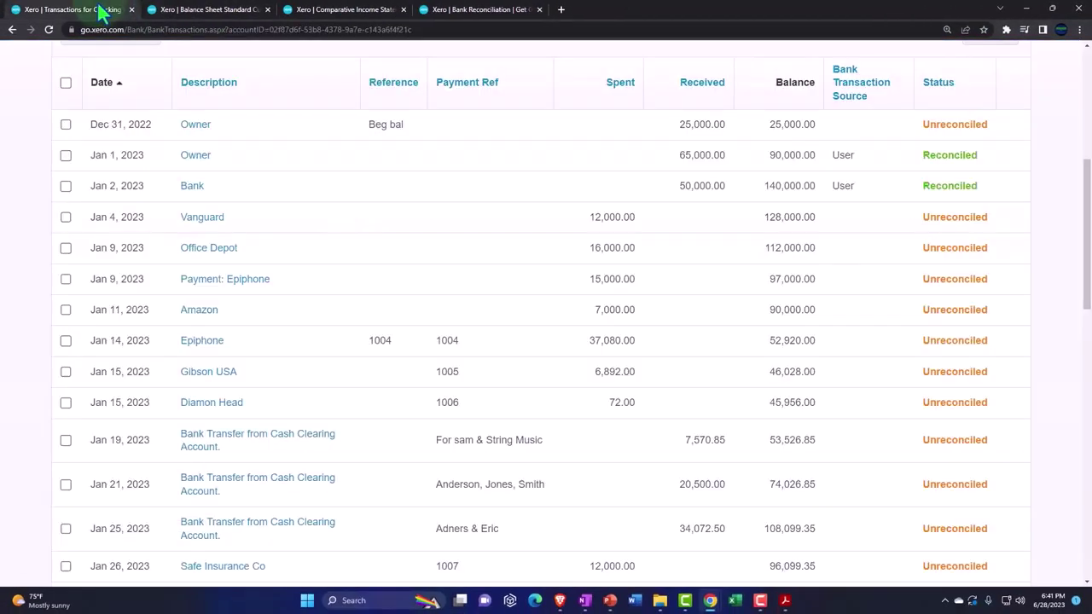
{"action": "scroll", "coordinate": [106, 62], "scroll_direction": "up", "scroll_amount": 3}
{"action": "left_click", "coordinate": [48, 29]}
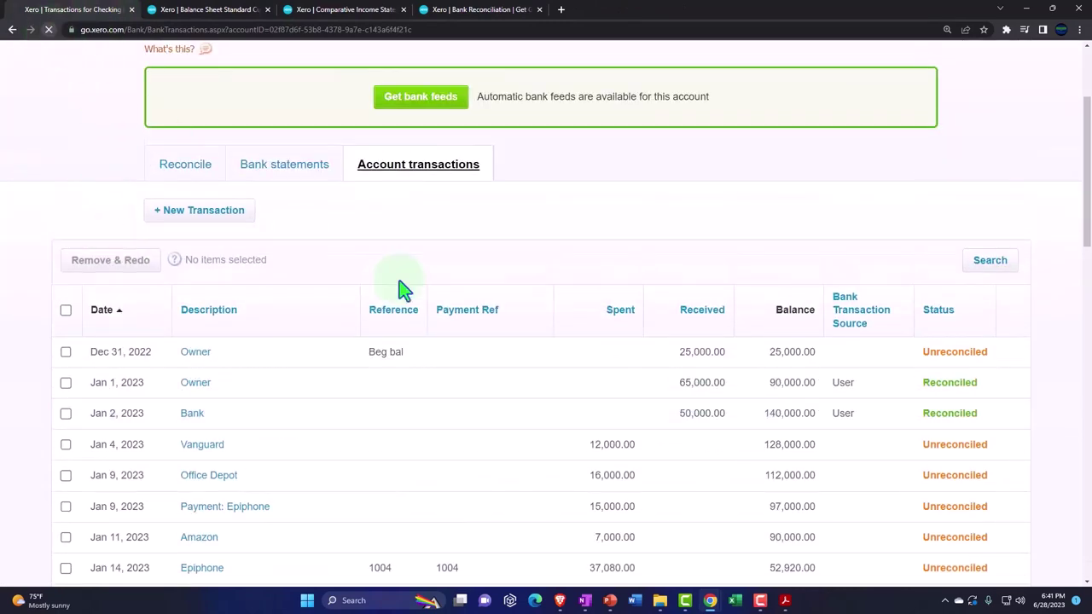
{"action": "scroll", "coordinate": [564, 427], "scroll_direction": "down", "scroll_amount": 3}
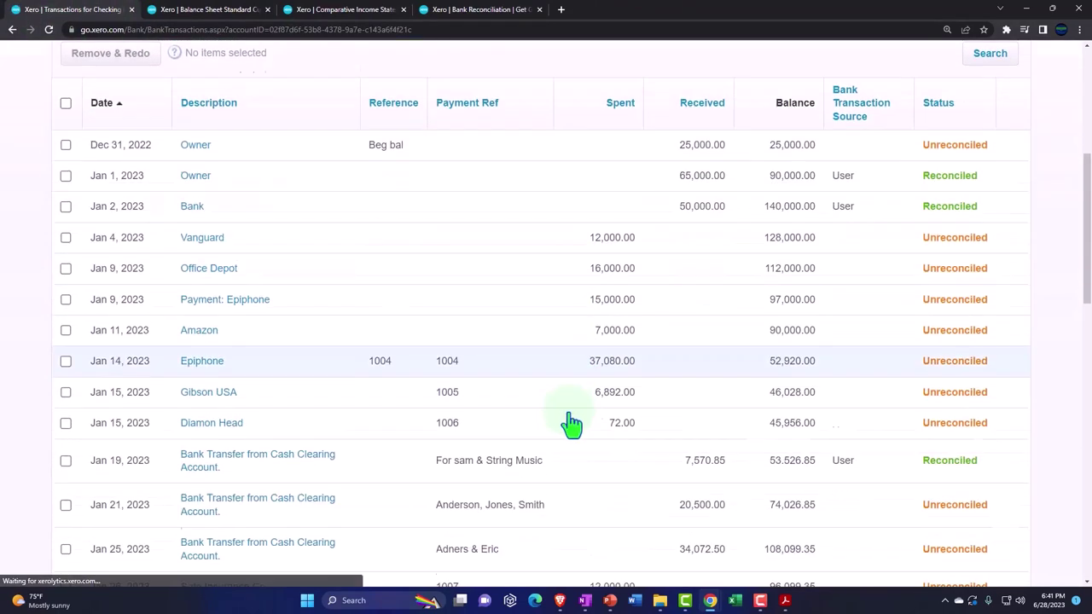
Switch to the January bank statement PDF and highlight the 1/23 deposit amount of 7,570.85.
{"action": "left_click", "coordinate": [784, 599]}
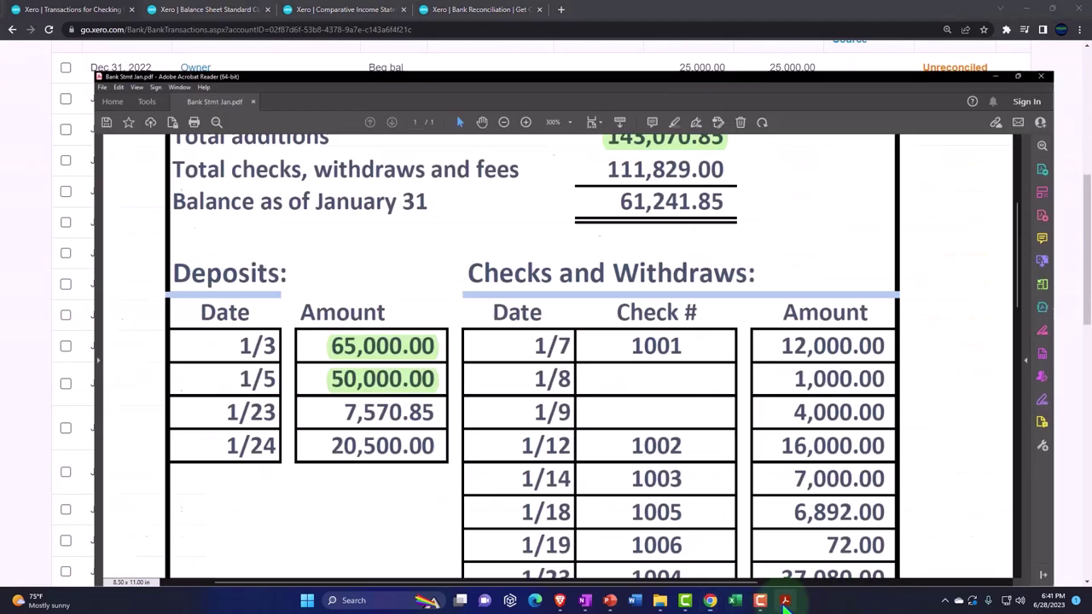
{"action": "left_click_drag", "start_coordinate": [285, 388], "coordinate": [386, 389]}
{"action": "left_click", "coordinate": [429, 361]}
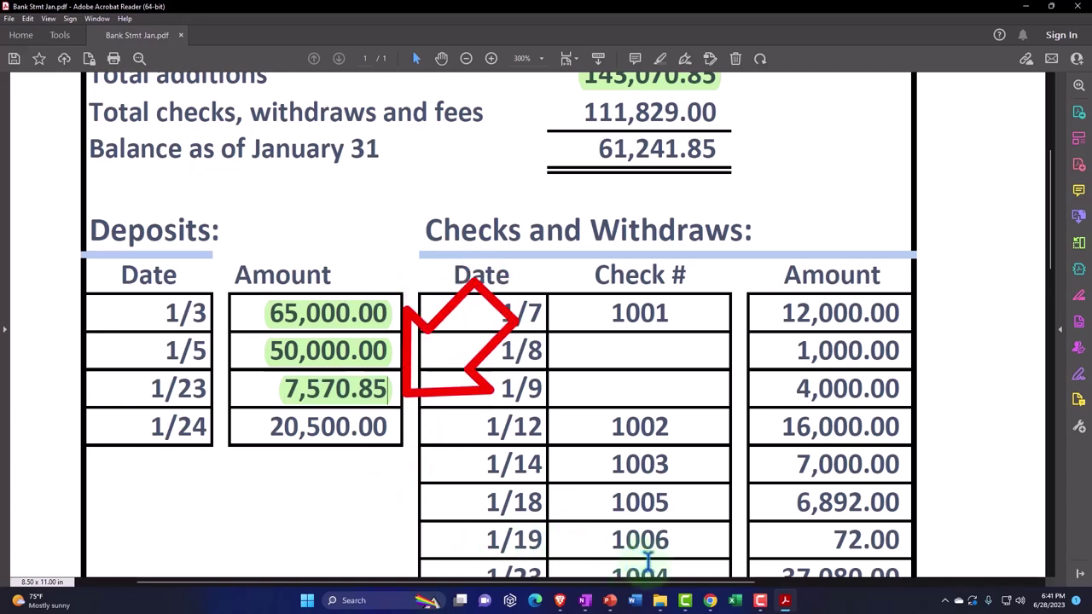
{"action": "left_click", "coordinate": [785, 600]}
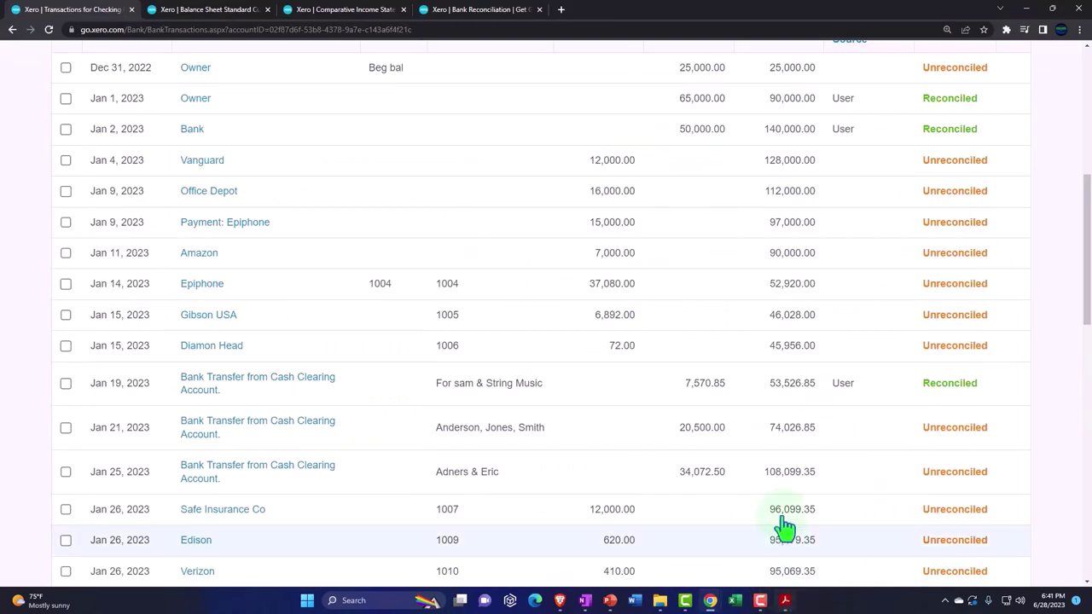
{"action": "scroll", "coordinate": [779, 487], "scroll_direction": "up", "scroll_amount": 3}
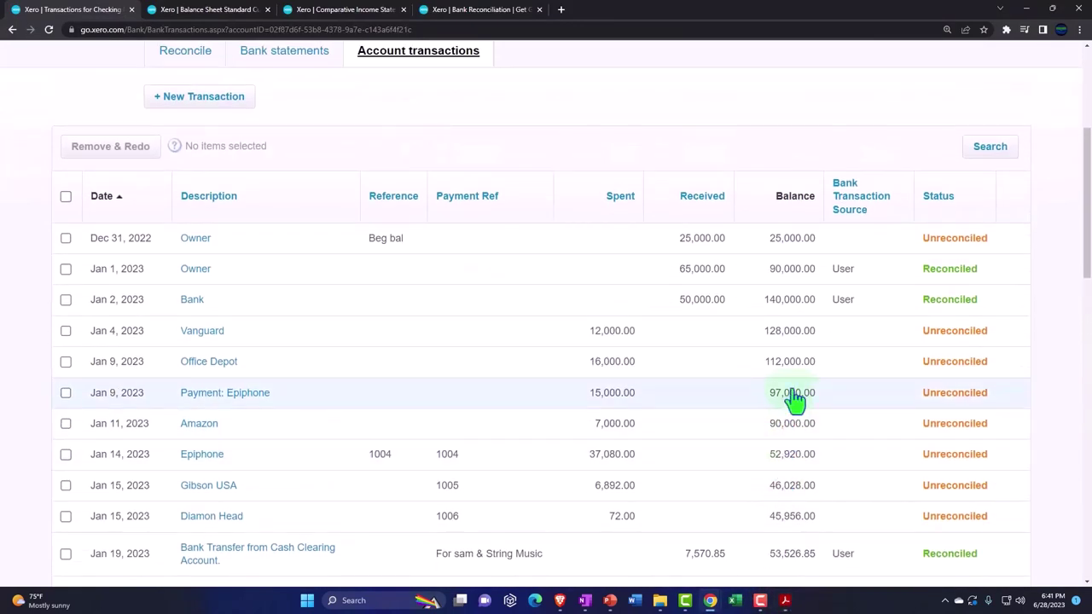
{"action": "scroll", "coordinate": [726, 293], "scroll_direction": "down", "scroll_amount": 3}
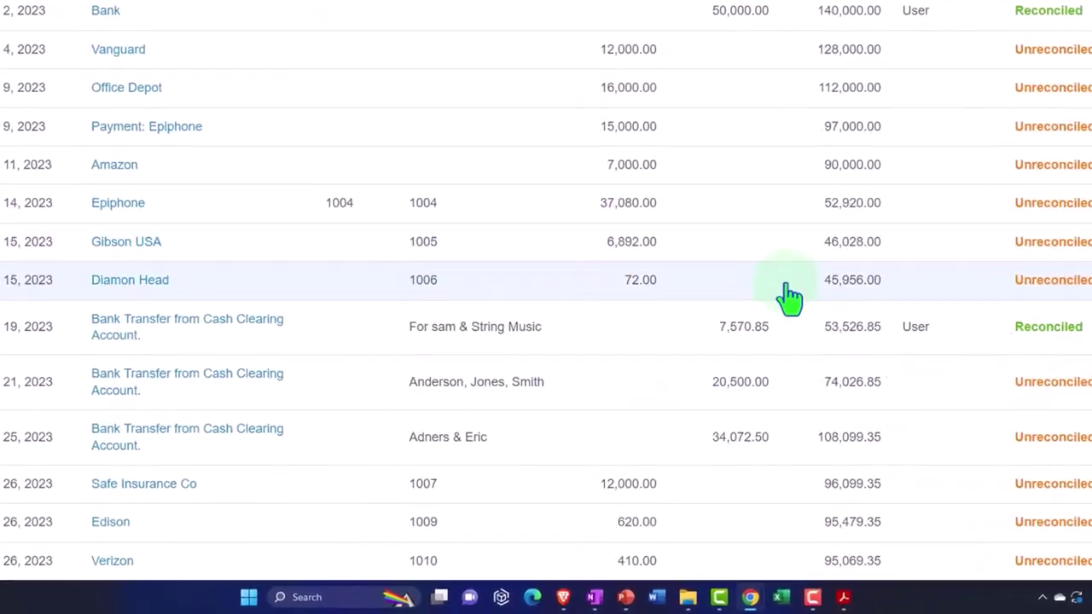
{"action": "mouse_move", "coordinate": [790, 296]}
{"action": "left_mouse_down"}
{"action": "mouse_move", "coordinate": [763, 397]}
{"action": "mouse_move", "coordinate": [772, 394]}
{"action": "left_mouse_up"}
{"action": "left_click", "coordinate": [843, 597]}
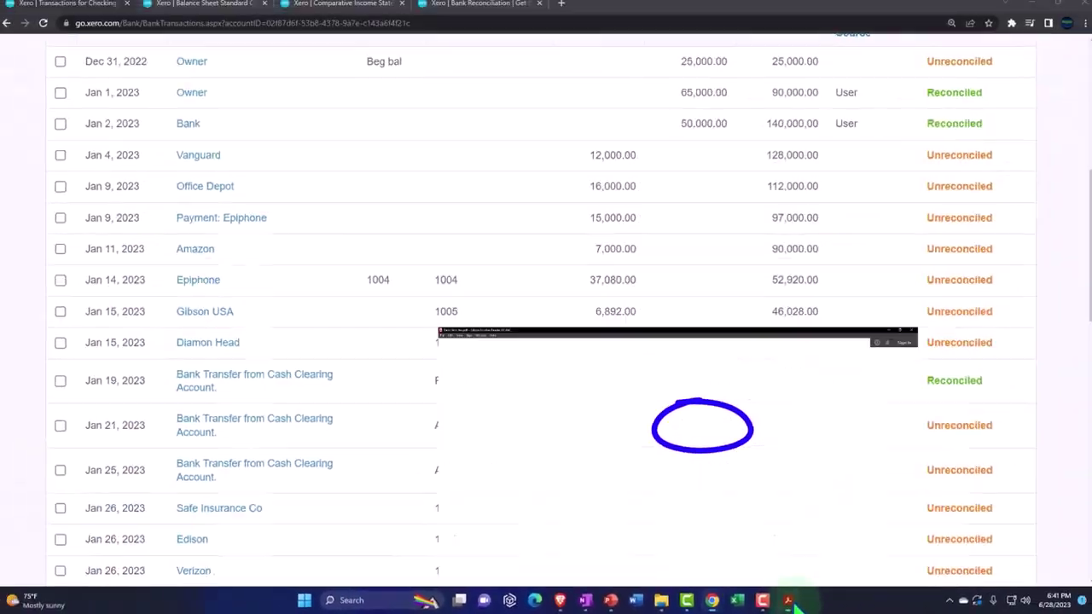
{"action": "left_click", "coordinate": [786, 601]}
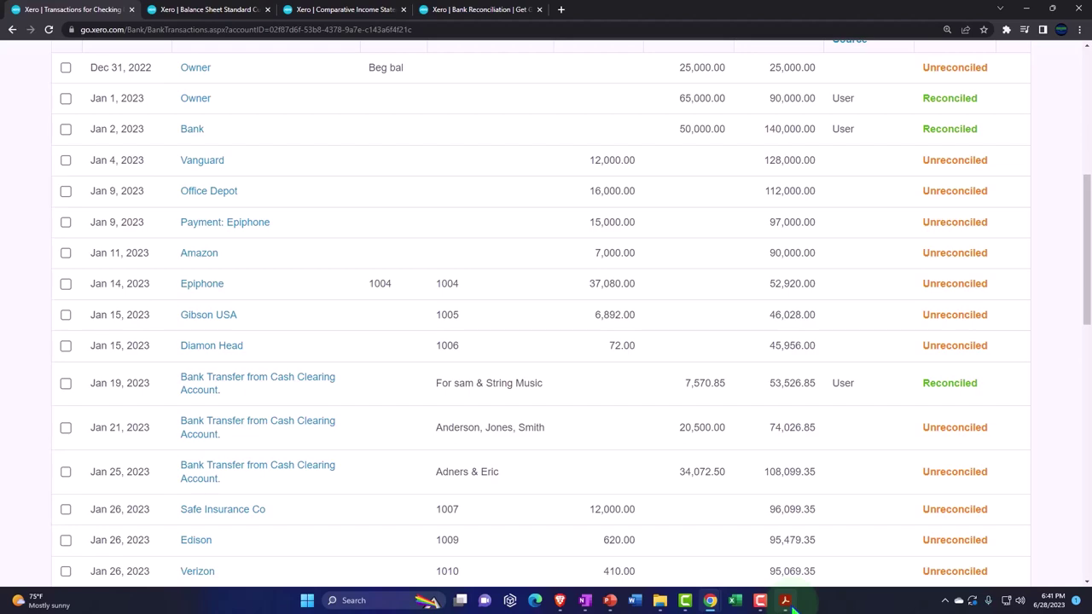
Switch to the January bank statement PDF and highlight the 1/24 deposit amount of 20,500.00.
{"action": "left_click", "coordinate": [786, 602]}
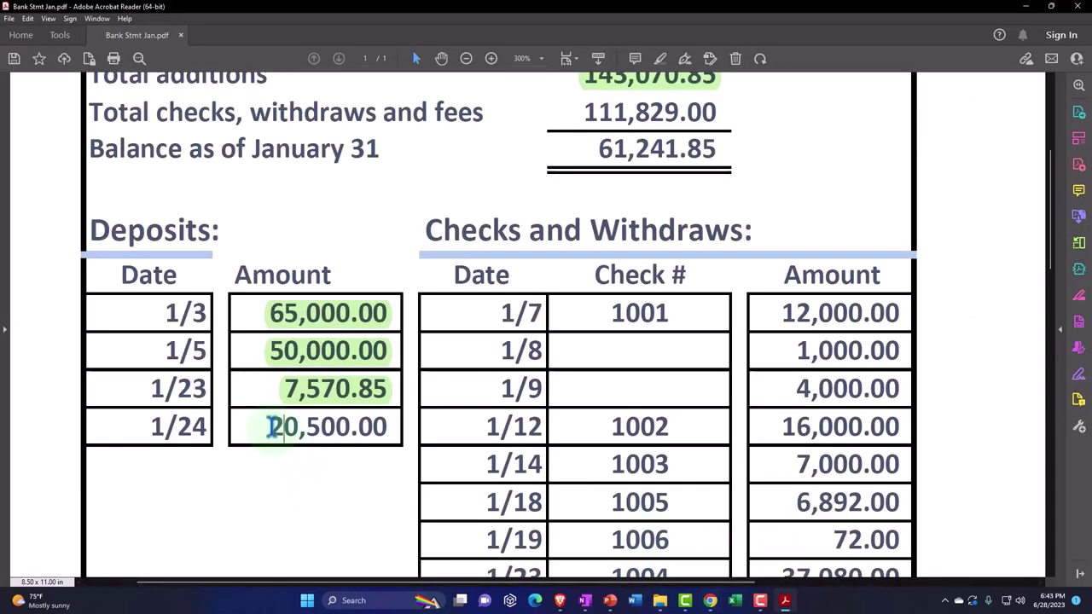
{"action": "mouse_move", "coordinate": [405, 412]}
{"action": "left_mouse_down"}
{"action": "mouse_move", "coordinate": [276, 424]}
{"action": "mouse_move", "coordinate": [388, 420]}
{"action": "left_mouse_up"}
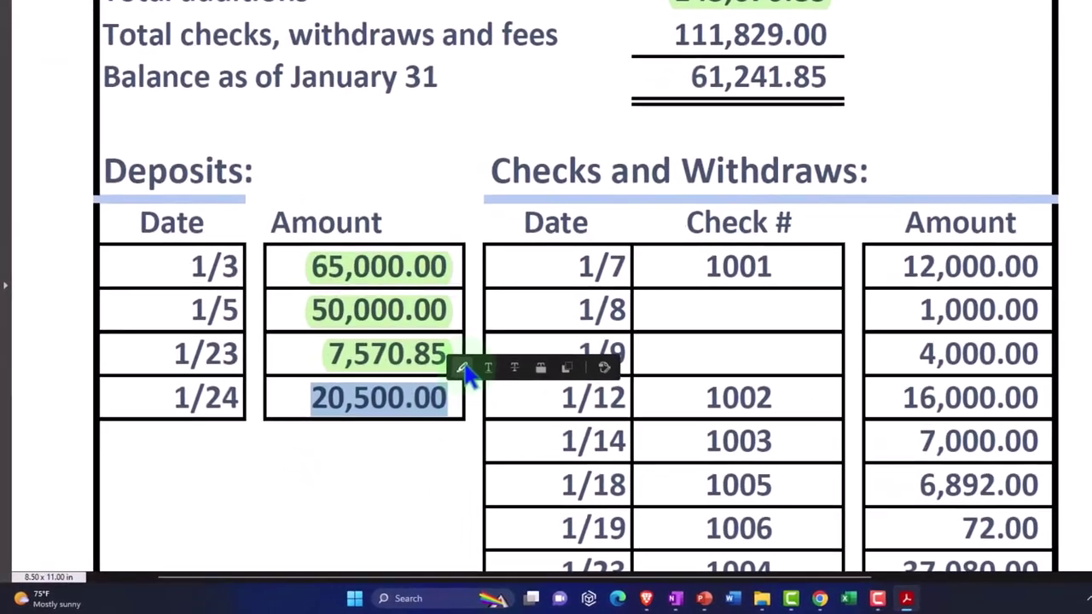
{"action": "left_click", "coordinate": [398, 407]}
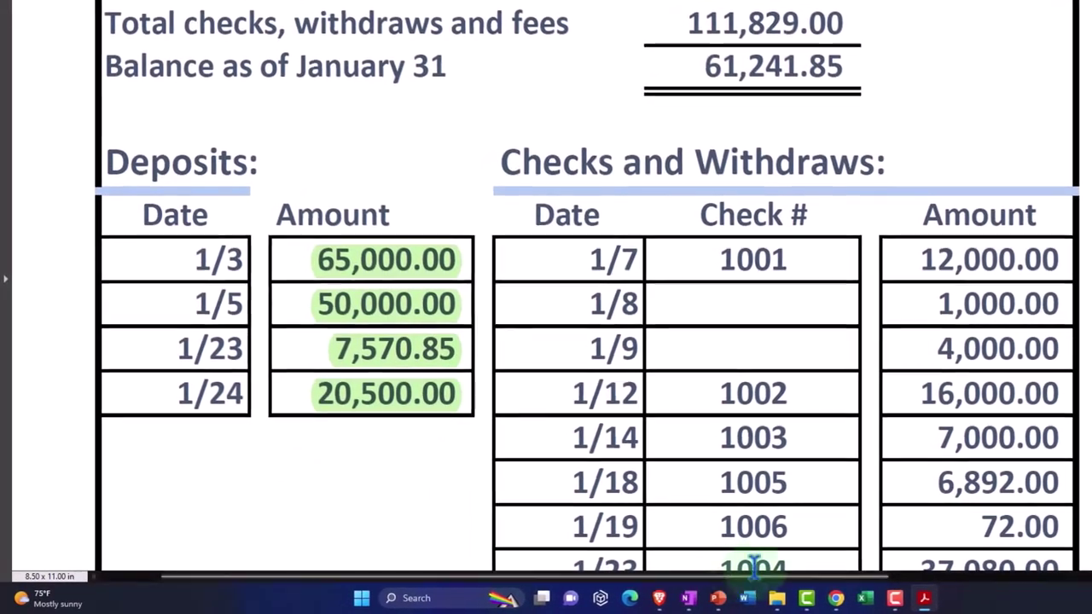
Return to the account transactions in Xero and open the Jan 21, 2023 bank transfer of 20,500.00 in a separate tab.
{"action": "left_click", "coordinate": [924, 598]}
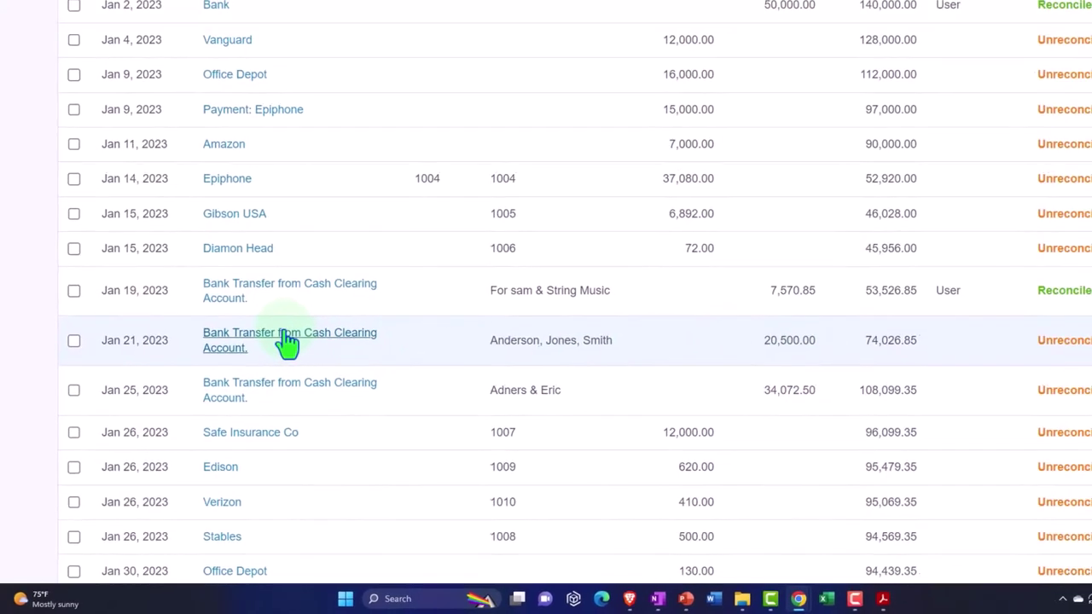
{"action": "right_click", "coordinate": [288, 340]}
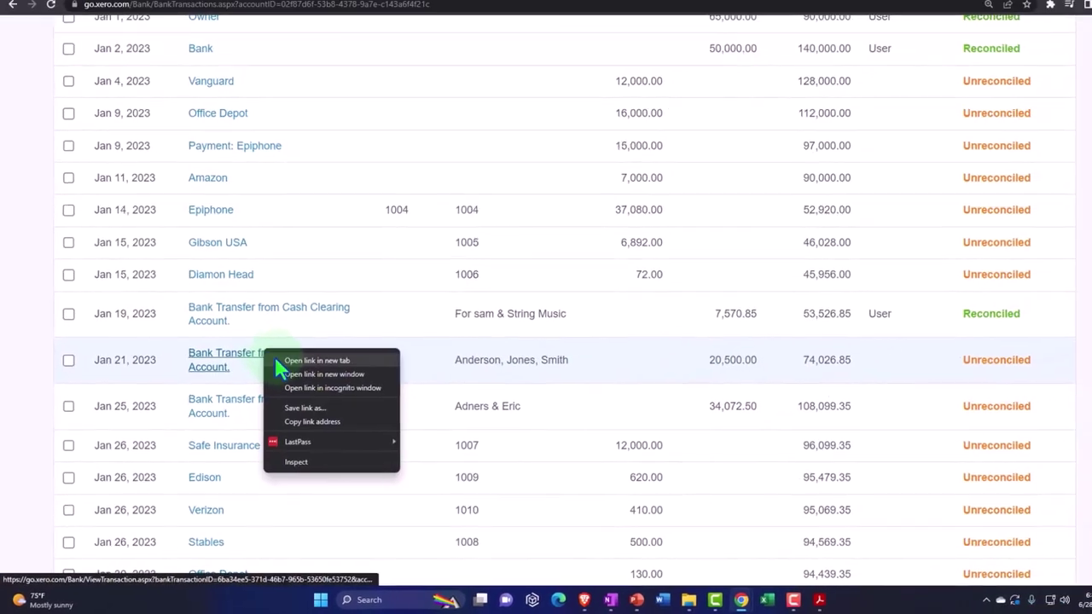
{"action": "left_click", "coordinate": [312, 347]}
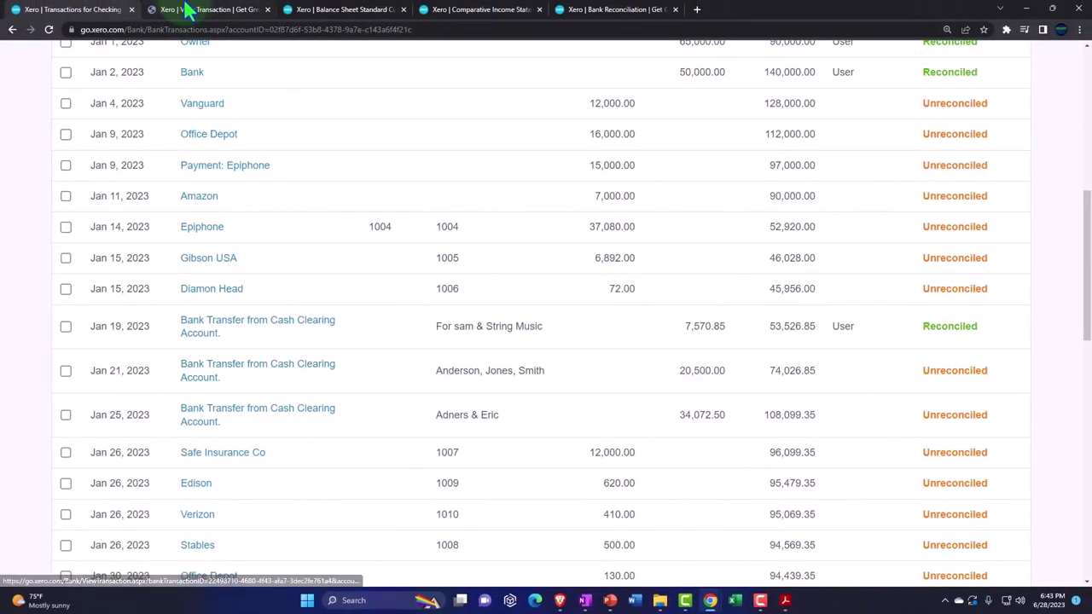
Mark the Jan 21, 2023 bank transfer of 20,500.00 as reconciled and close its transaction page.
{"action": "left_click", "coordinate": [188, 10]}
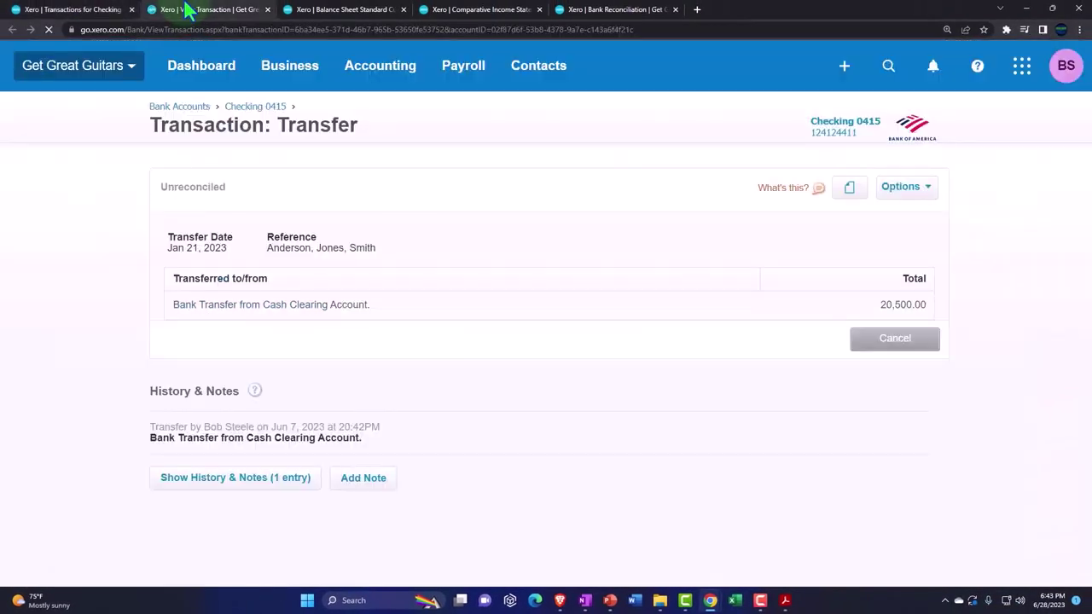
{"action": "left_click", "coordinate": [905, 187]}
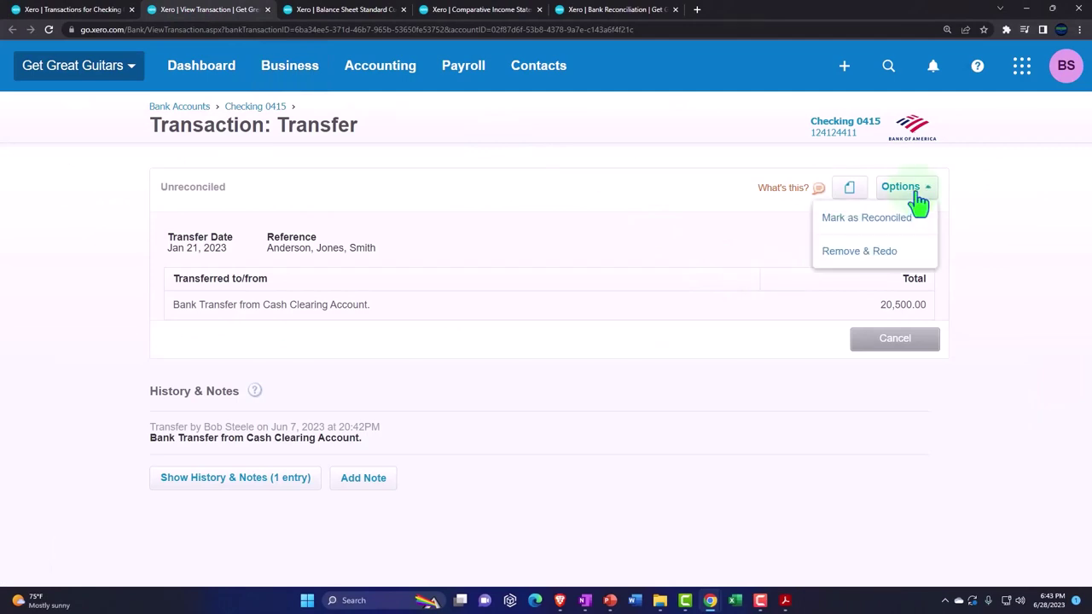
{"action": "left_click", "coordinate": [908, 220]}
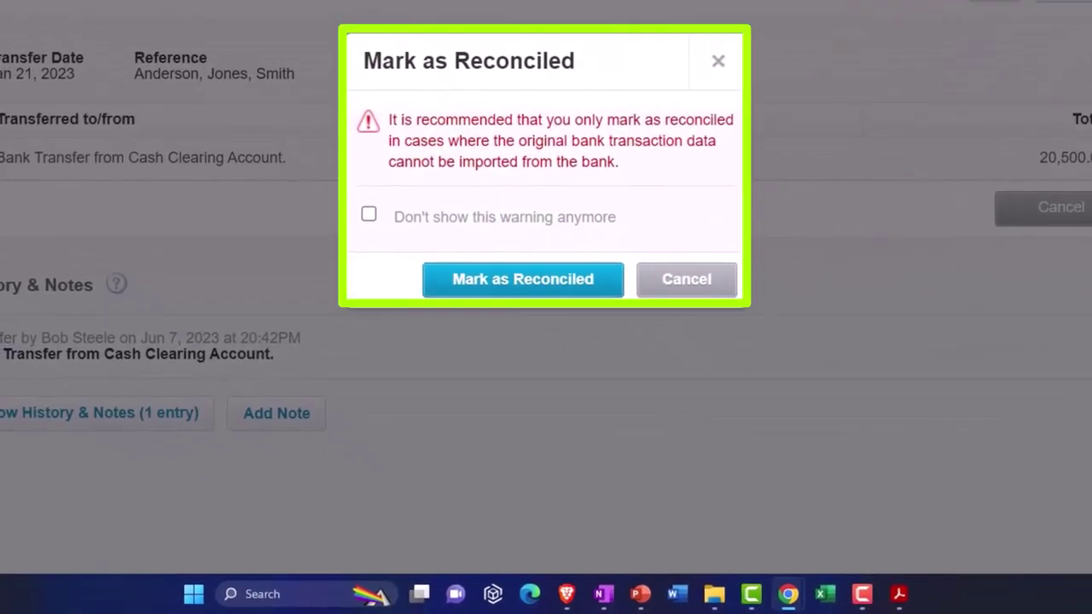
{"action": "left_click", "coordinate": [523, 279]}
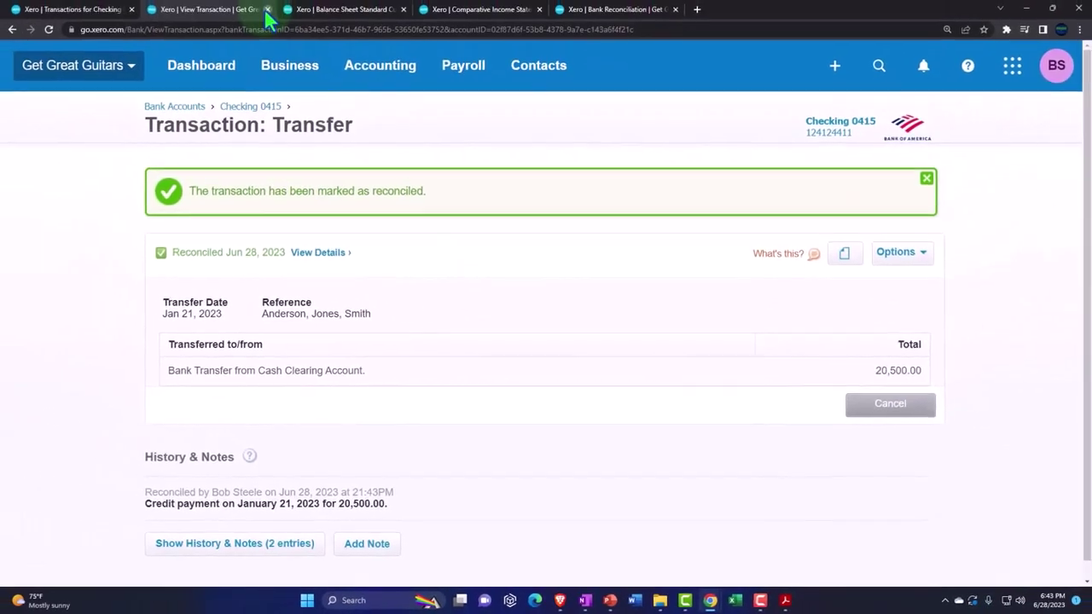
{"action": "left_click", "coordinate": [268, 9]}
Refresh the account transactions and compare the unreconciled January receipts with the deposits on the January bank statement PDF.
{"action": "scroll", "coordinate": [153, 171], "scroll_direction": "up", "scroll_amount": 3}
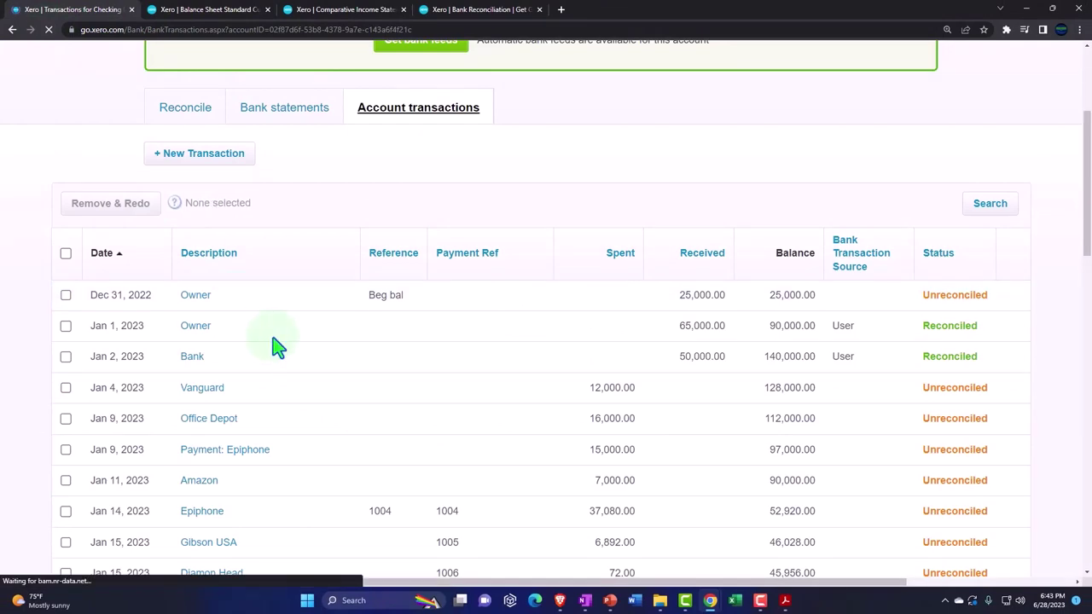
{"action": "scroll", "coordinate": [278, 347], "scroll_direction": "down", "scroll_amount": 2}
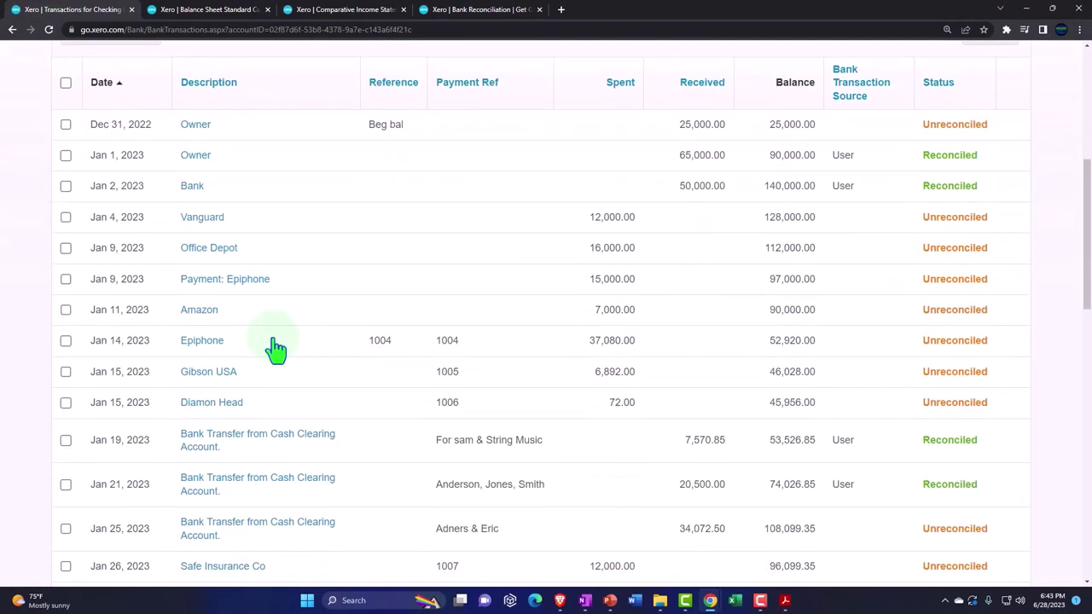
{"action": "scroll", "coordinate": [276, 349], "scroll_direction": "down", "scroll_amount": 1}
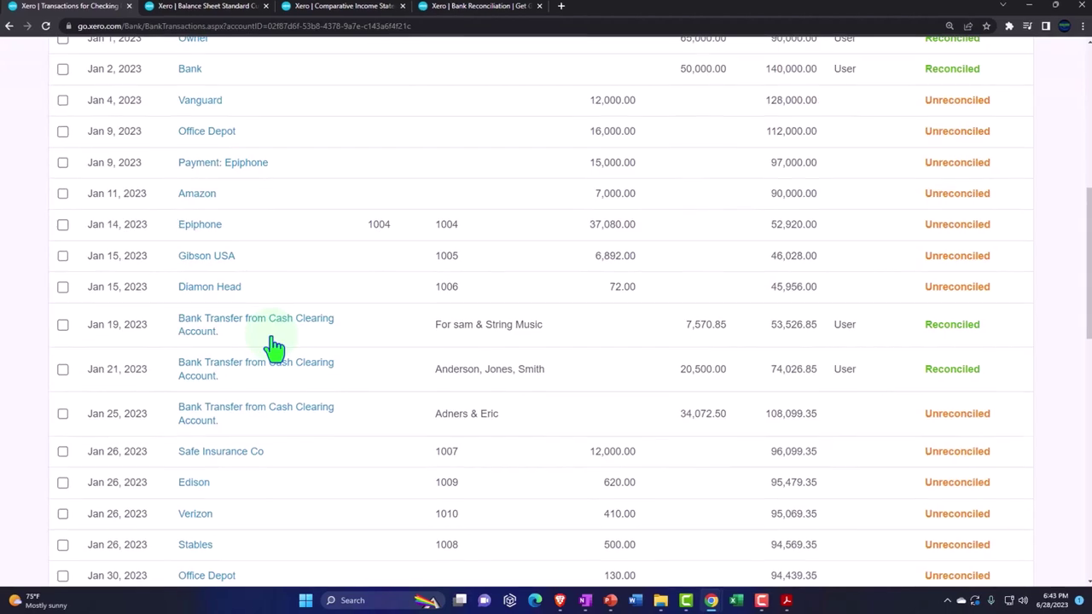
{"action": "scroll", "coordinate": [273, 341], "scroll_direction": "up", "scroll_amount": 1}
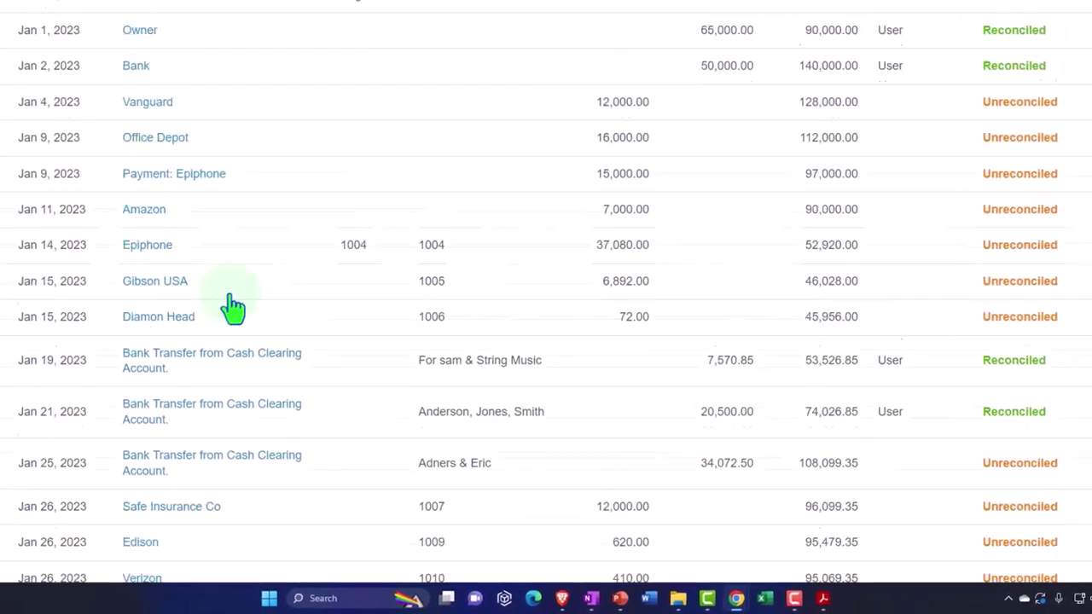
{"action": "scroll", "coordinate": [230, 306], "scroll_direction": "up", "scroll_amount": 1}
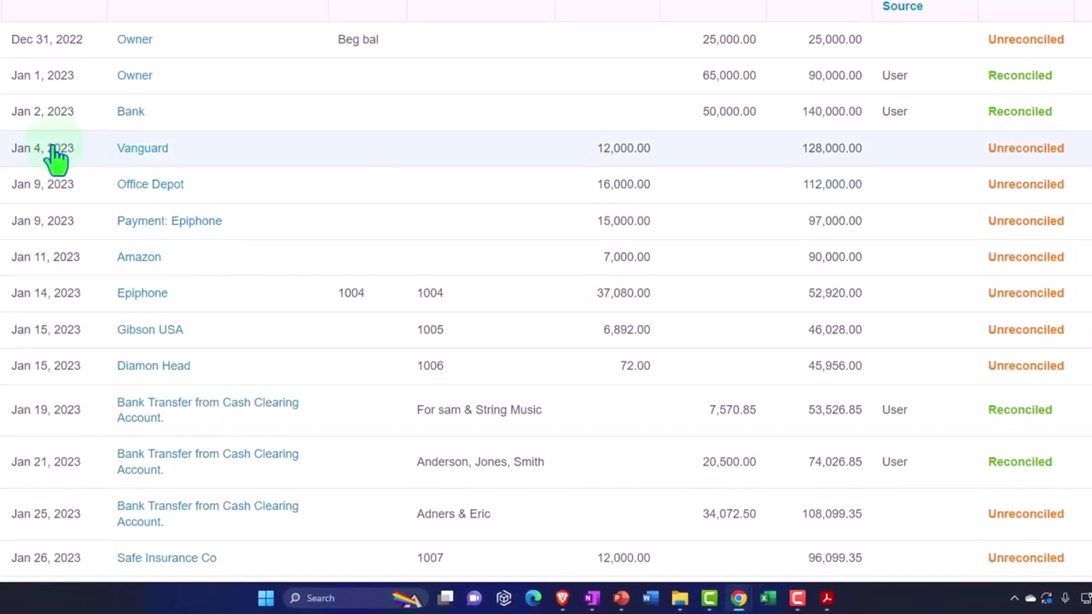
{"action": "scroll", "coordinate": [74, 342], "scroll_direction": "down", "scroll_amount": 2}
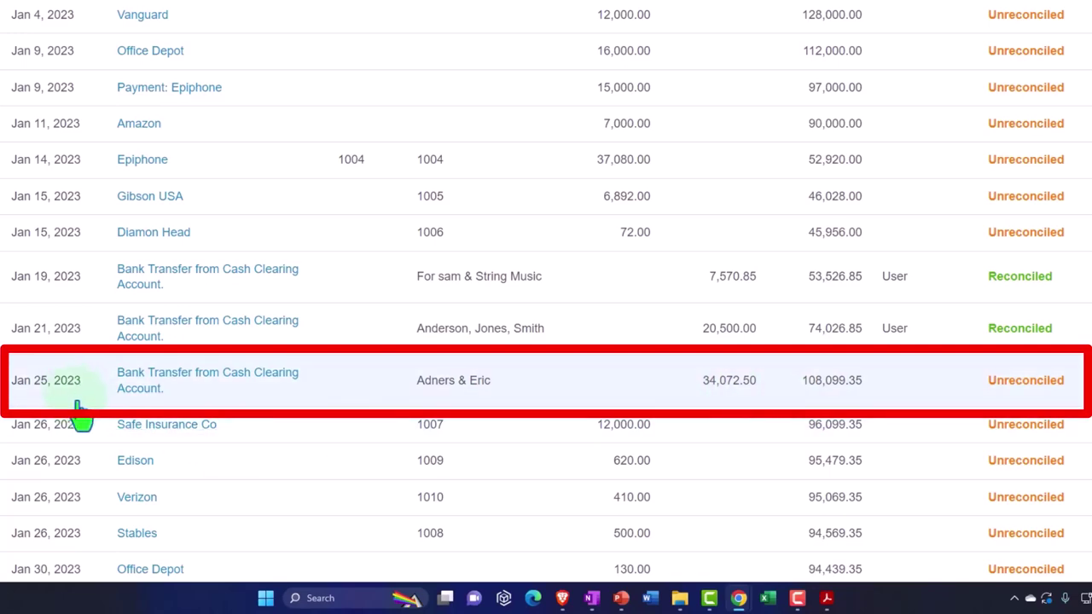
{"action": "left_click", "coordinate": [827, 598]}
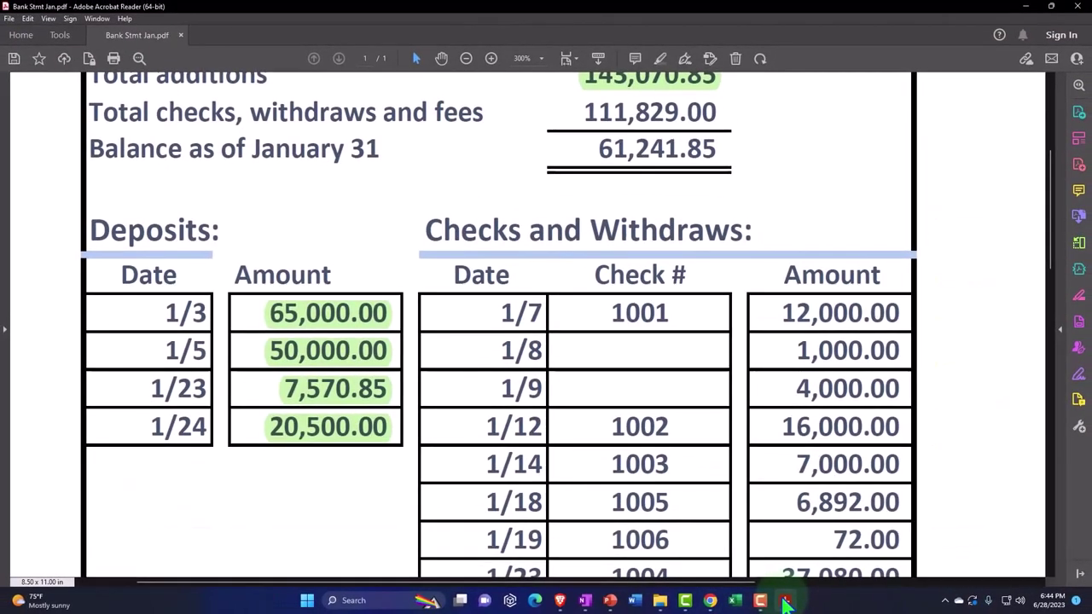
{"action": "left_click", "coordinate": [785, 601]}
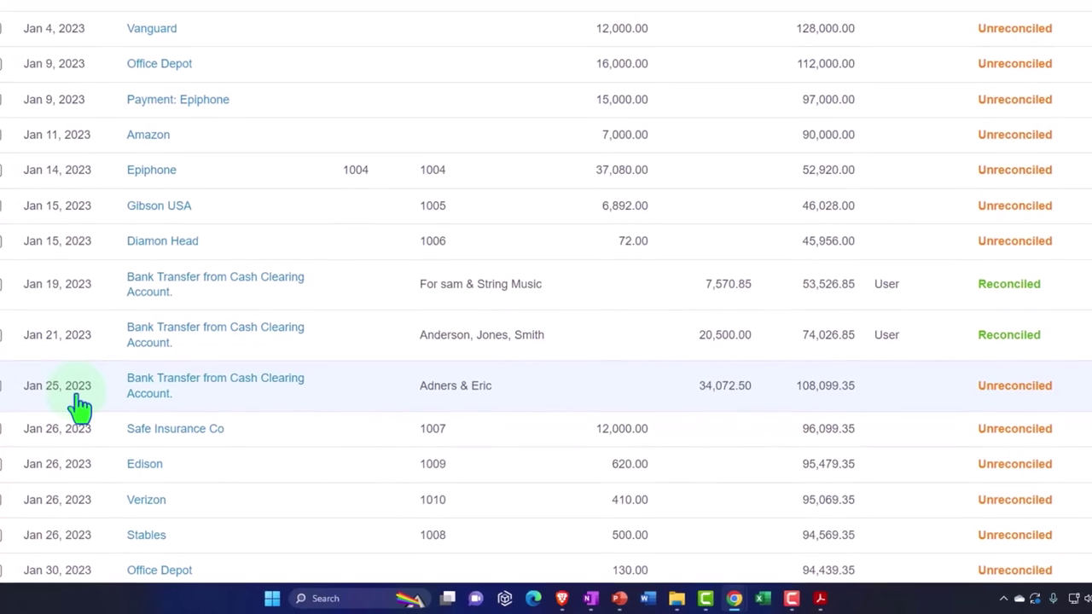
Update the Bank Reconciliation report for January 2023 and review its Totals Summary.
{"action": "left_click", "coordinate": [480, 10]}
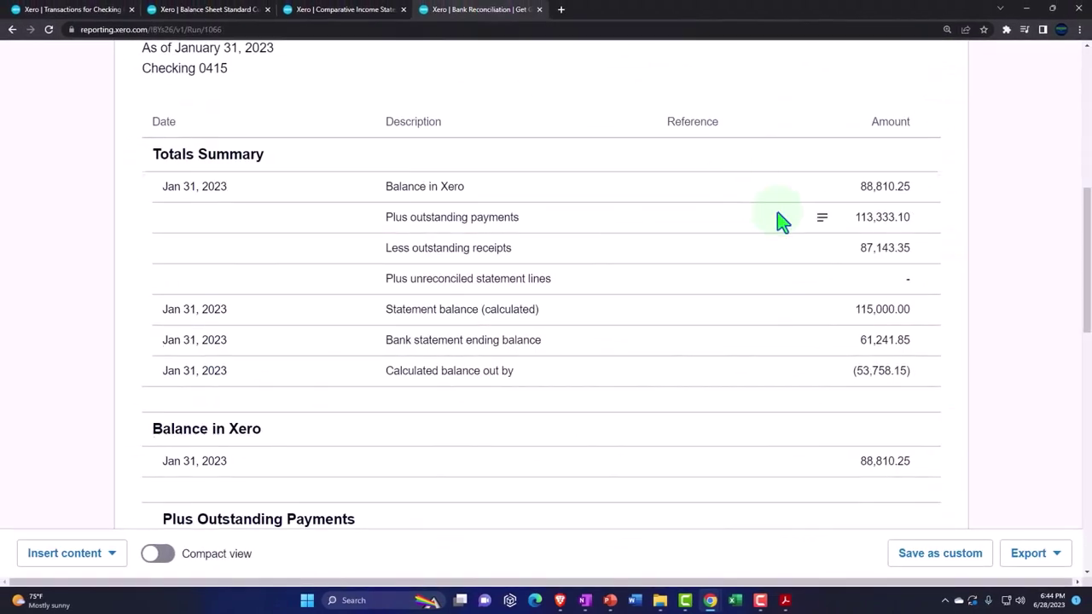
{"action": "scroll", "coordinate": [785, 230], "scroll_direction": "up", "scroll_amount": 5}
{"action": "left_click", "coordinate": [916, 215]}
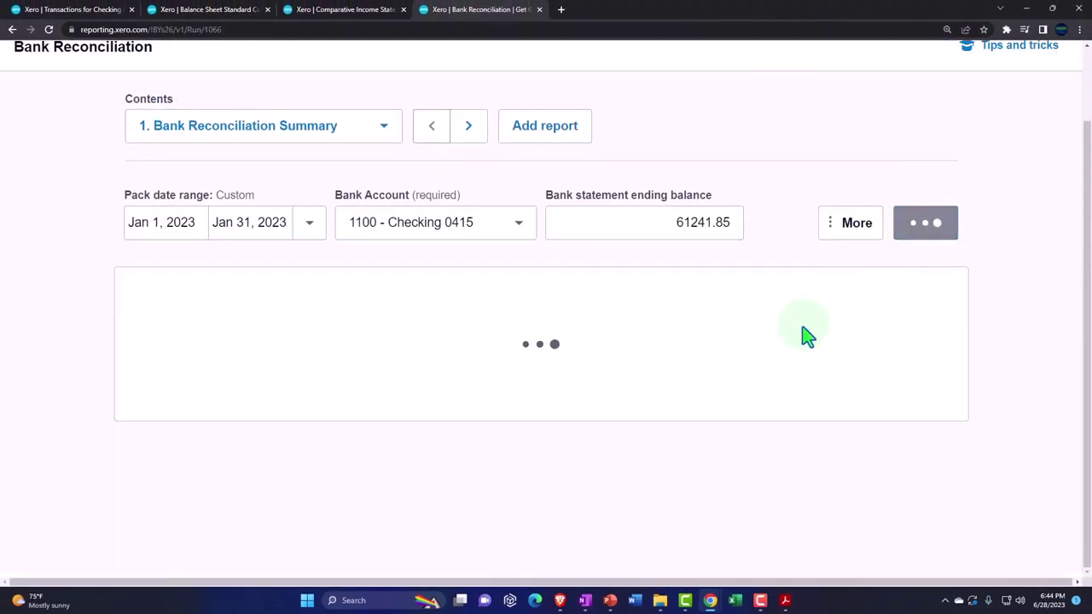
{"action": "scroll", "coordinate": [805, 333], "scroll_direction": "down", "scroll_amount": 4}
{"action": "scroll", "coordinate": [806, 335], "scroll_direction": "down", "scroll_amount": 1}
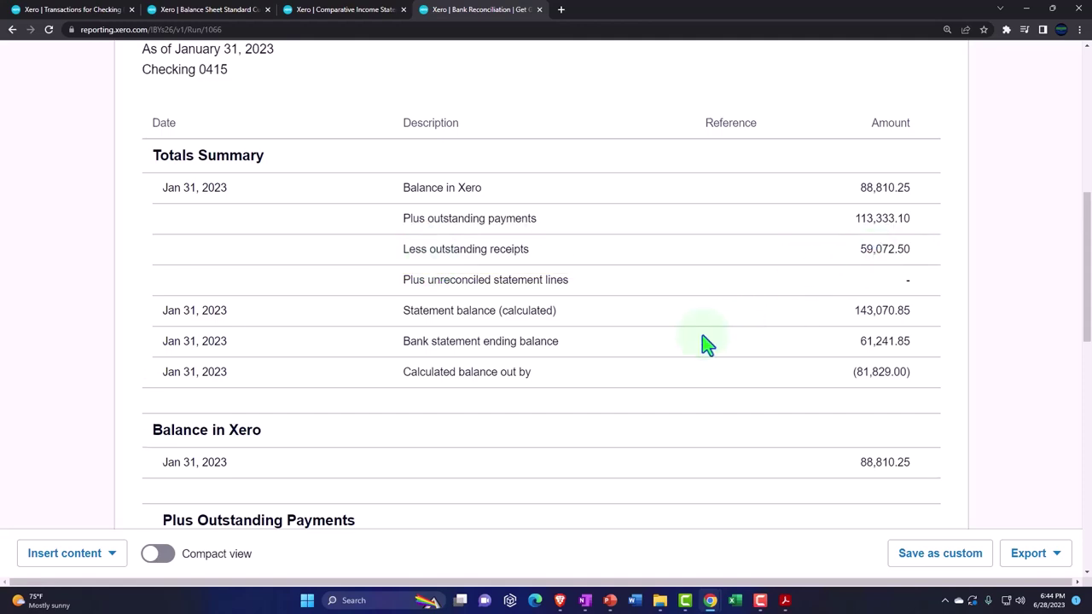
Examine the report's Less Outstanding Receipts section, then return to the checking account's transaction list.
{"action": "scroll", "coordinate": [707, 344], "scroll_direction": "down", "scroll_amount": 6}
{"action": "scroll", "coordinate": [691, 373], "scroll_direction": "down", "scroll_amount": 1}
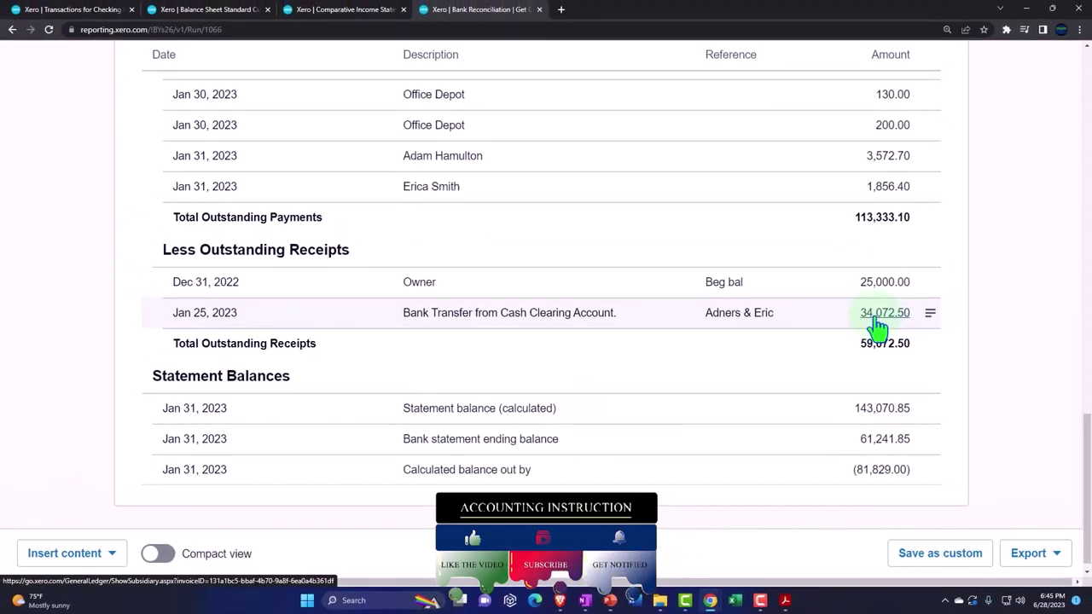
{"action": "left_click", "coordinate": [86, 11]}
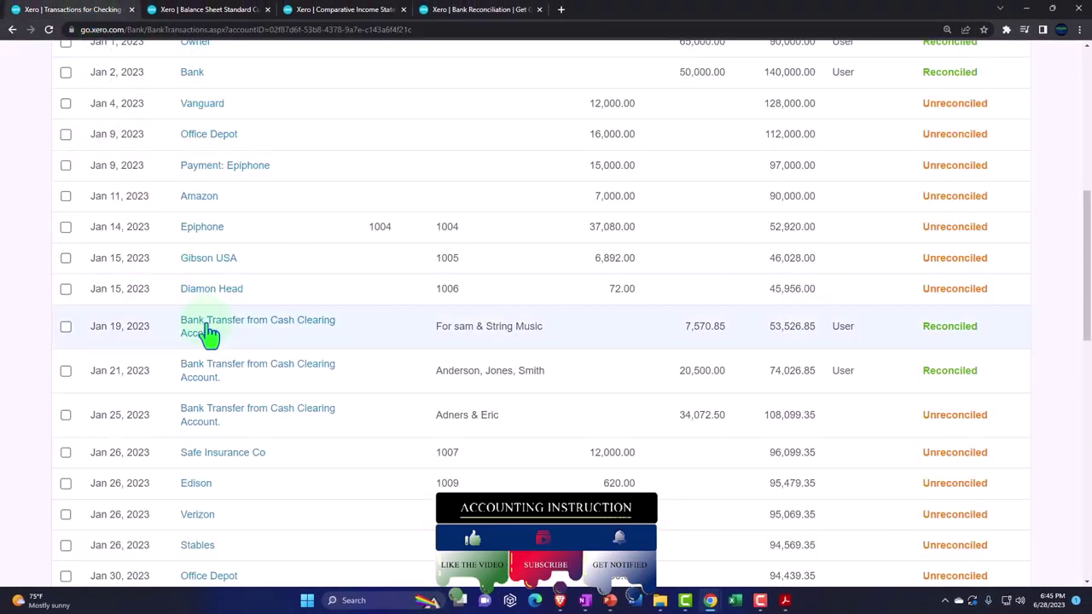